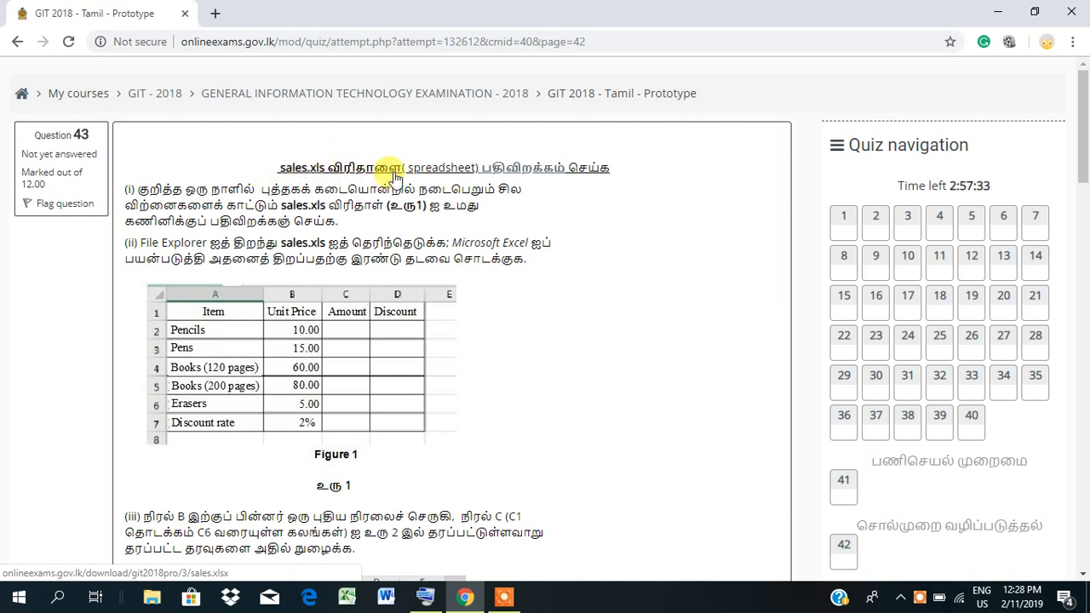
Download the sales.xls spreadsheet linked in question 43, and open sales.xlsx from the recent files in File Explorer, dismissing the activation notice.
click(339, 170)
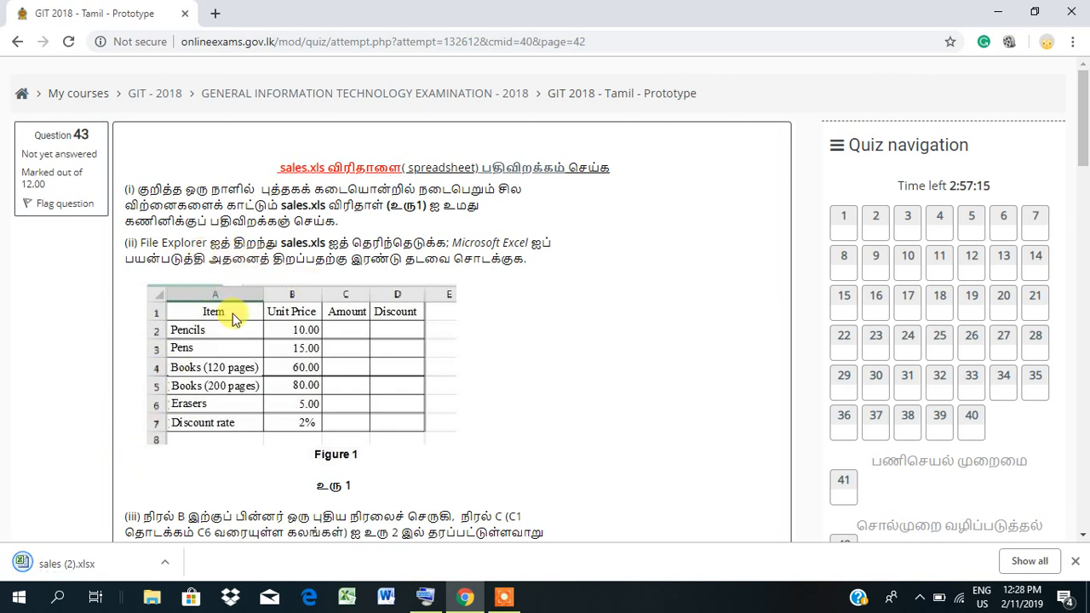
click(59, 600)
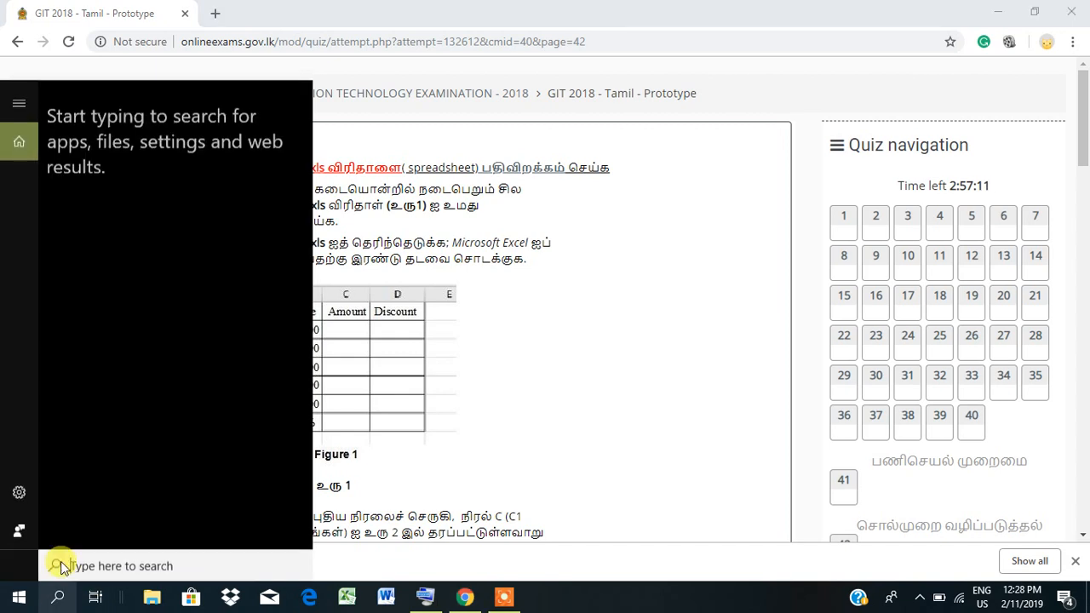
text(file)
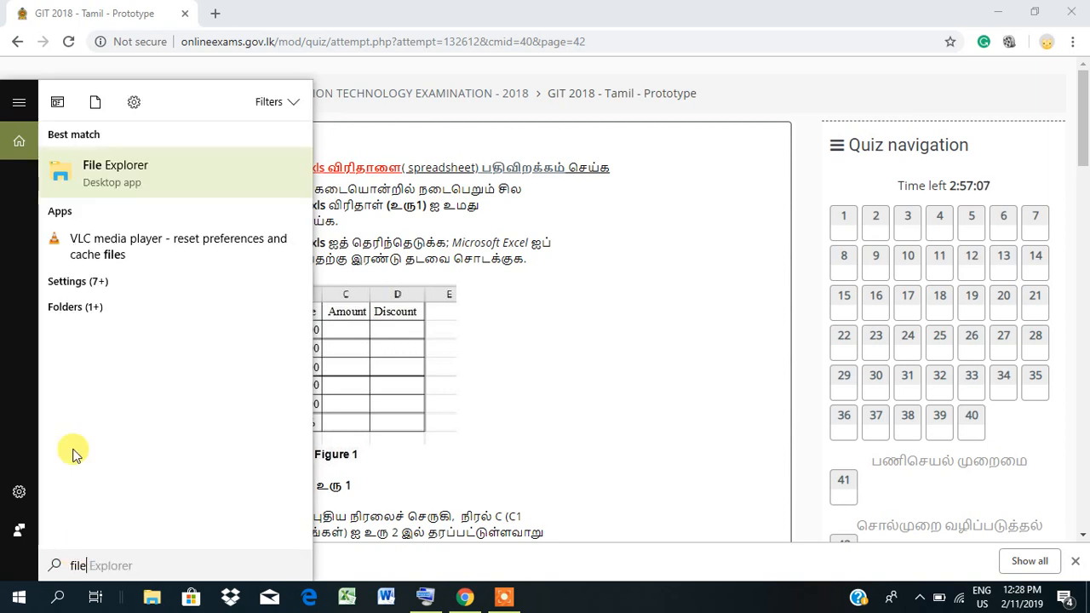
click(106, 192)
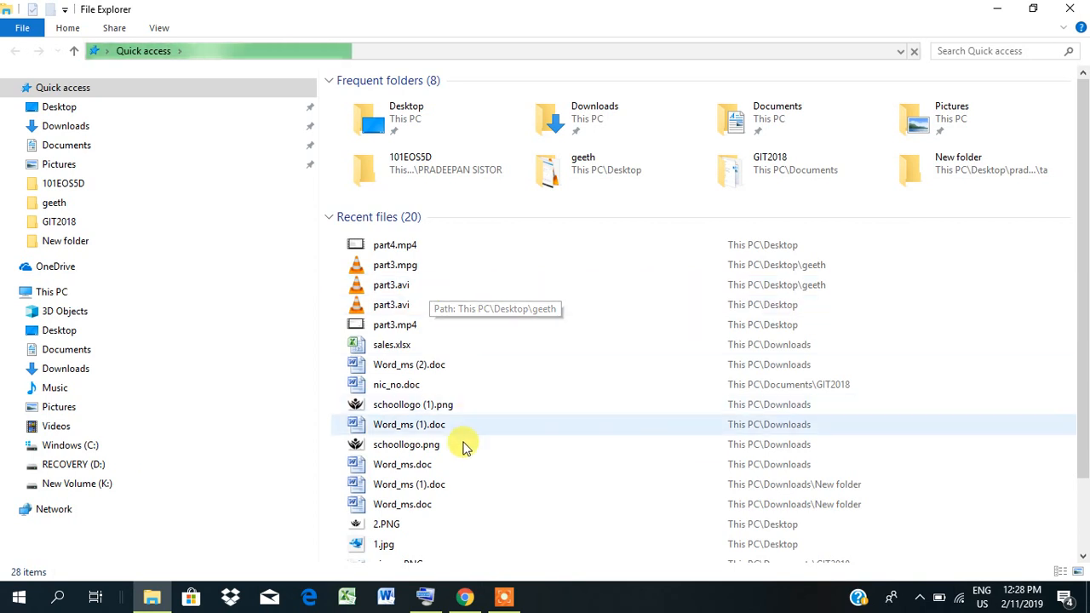
double_click(396, 351)
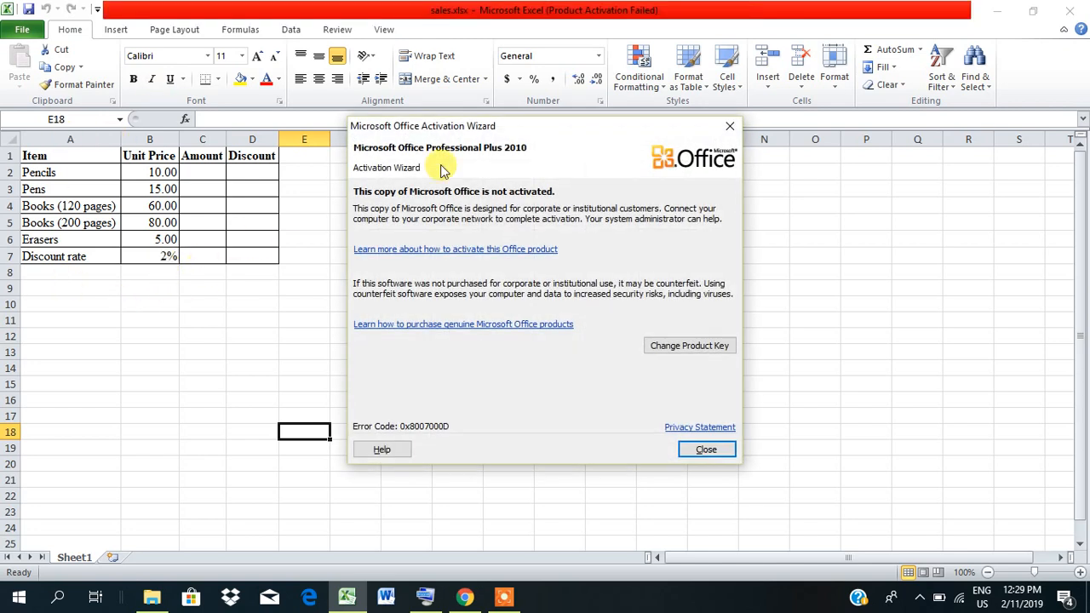
click(728, 124)
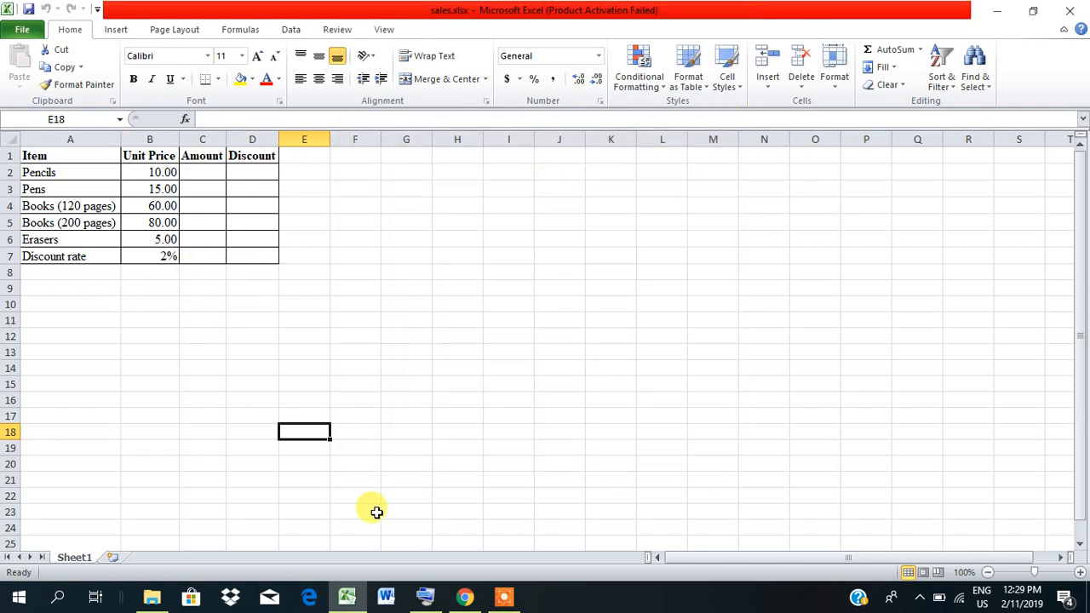
Check part (iii) of the question in Chrome, and insert a new column between Unit Price and Amount in the Excel sheet.
click(464, 596)
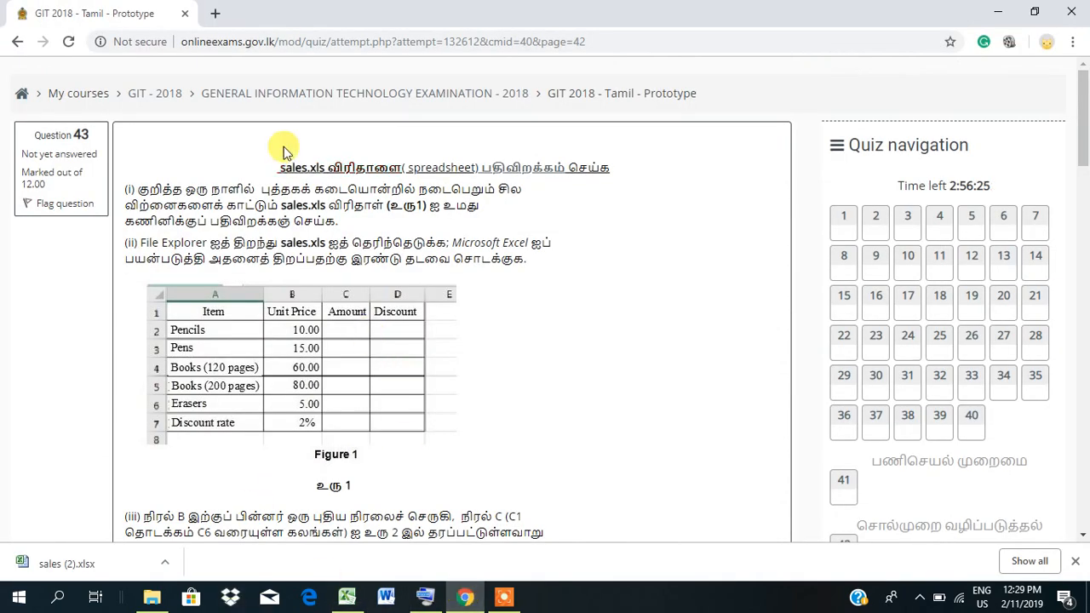
scroll(195, 424, down, 3)
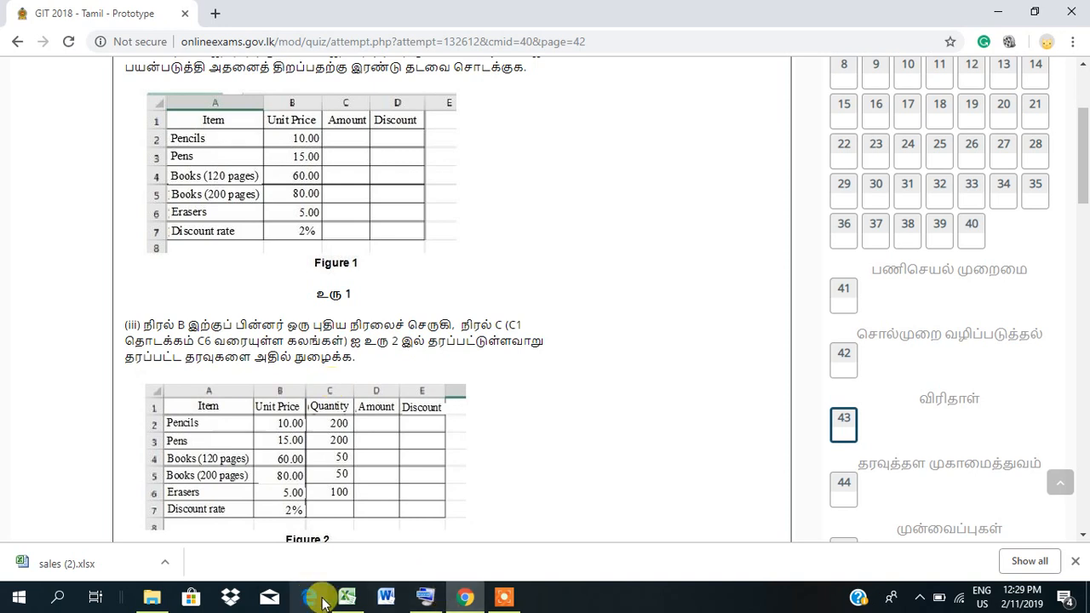
click(345, 598)
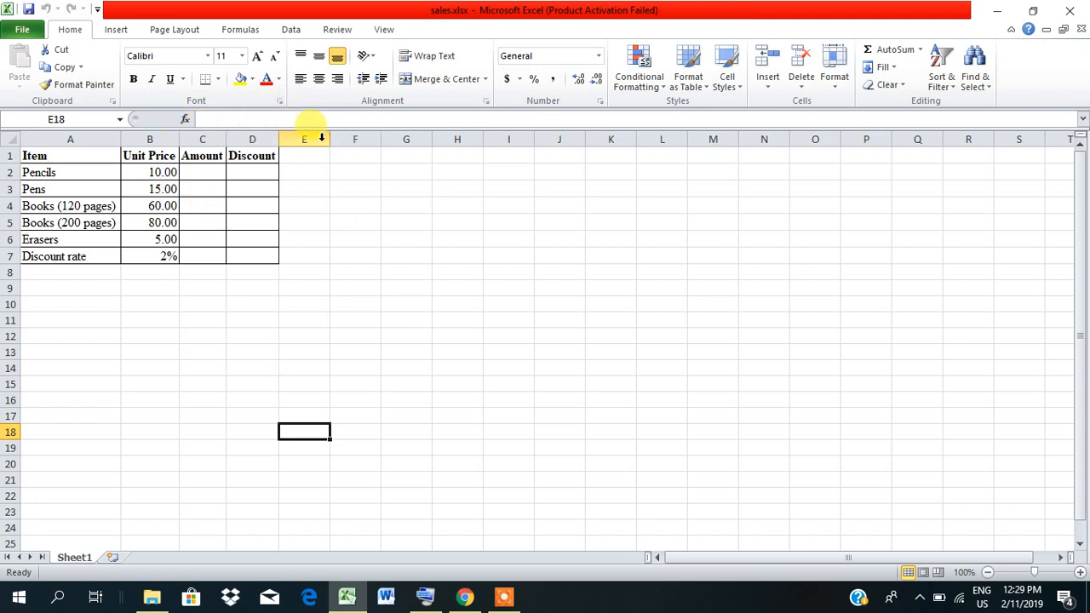
click(255, 138)
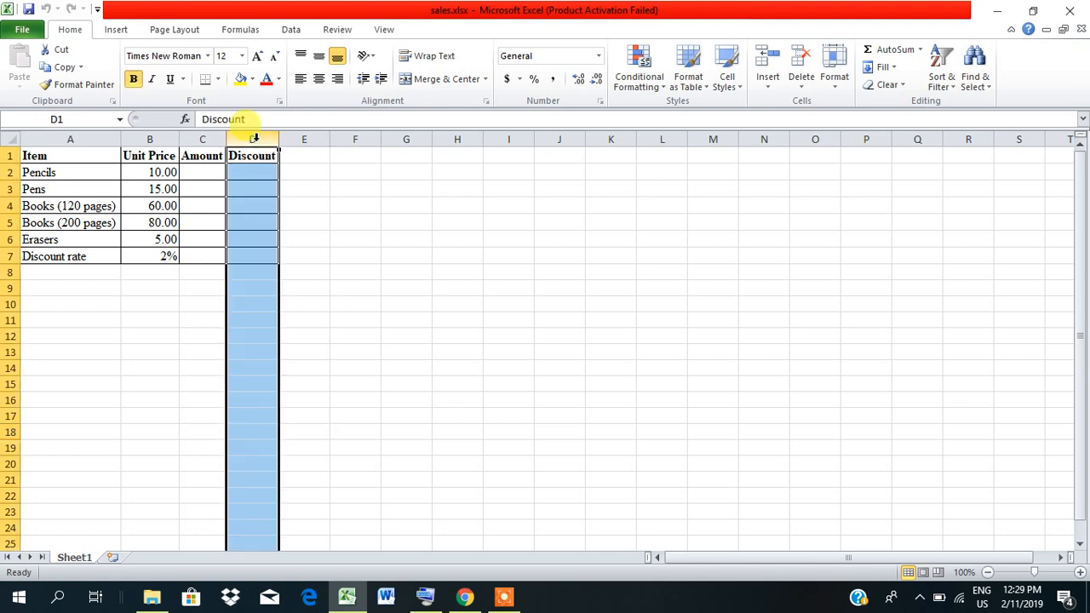
click(197, 138)
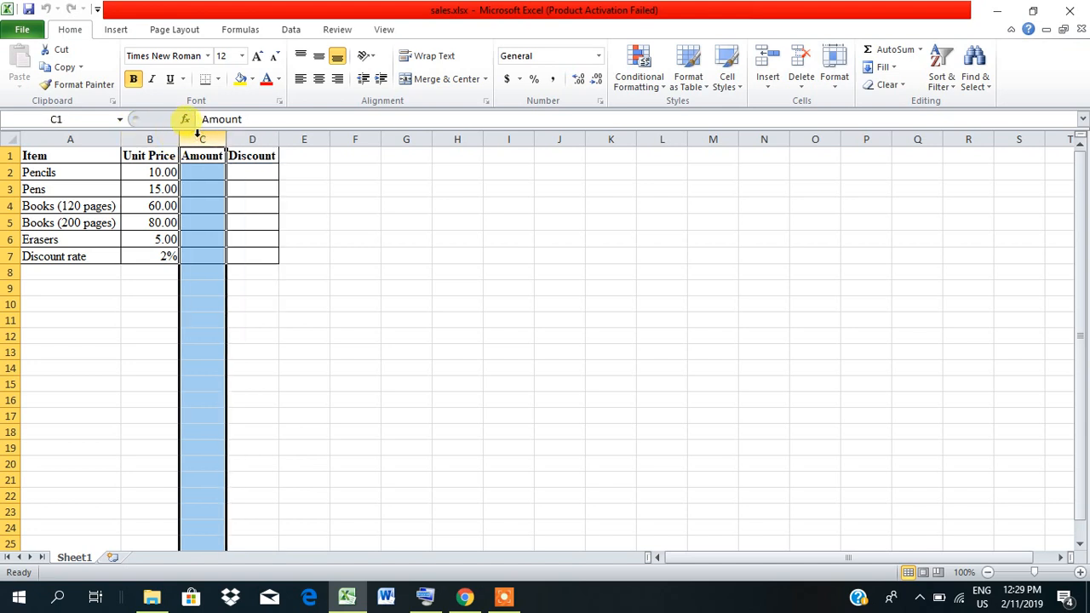
right_click(199, 139)
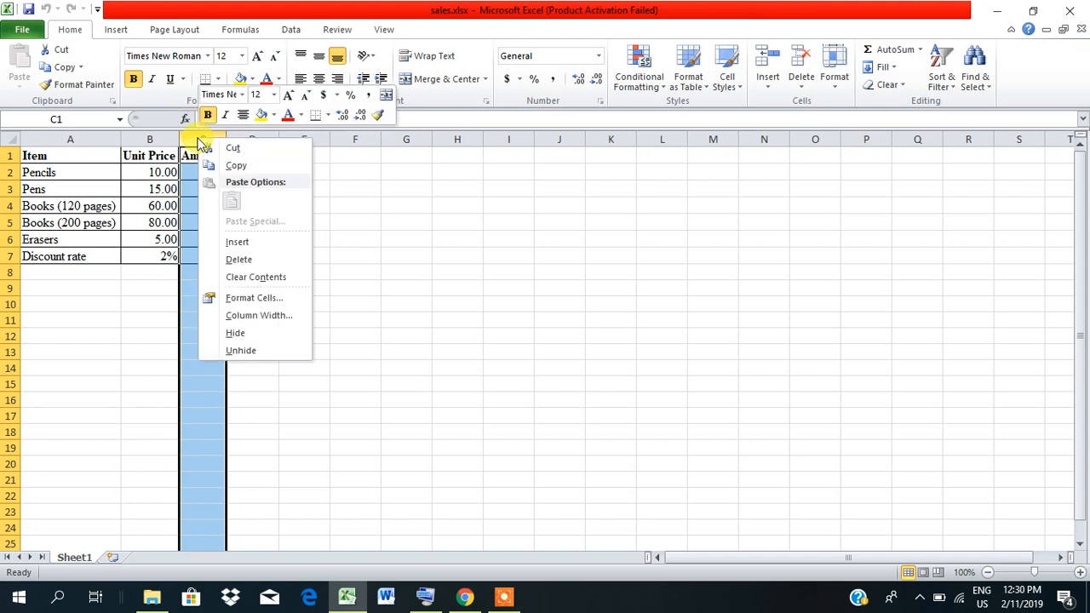
click(226, 242)
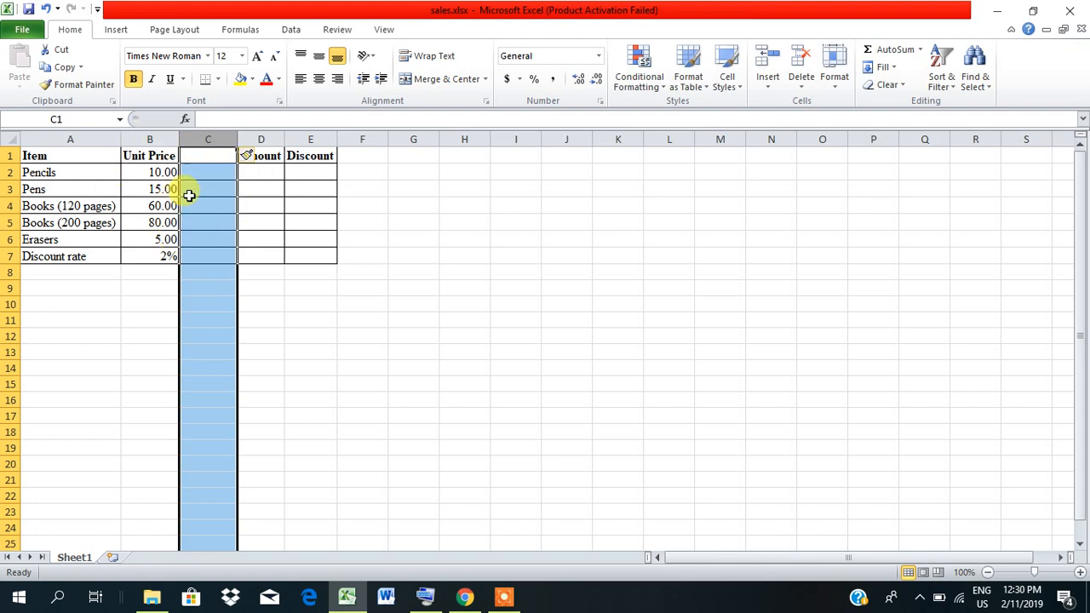
Enter the header quantity in C1 and the values 200, 200, 50, 50 and 100 in cells C2 to C6.
click(193, 160)
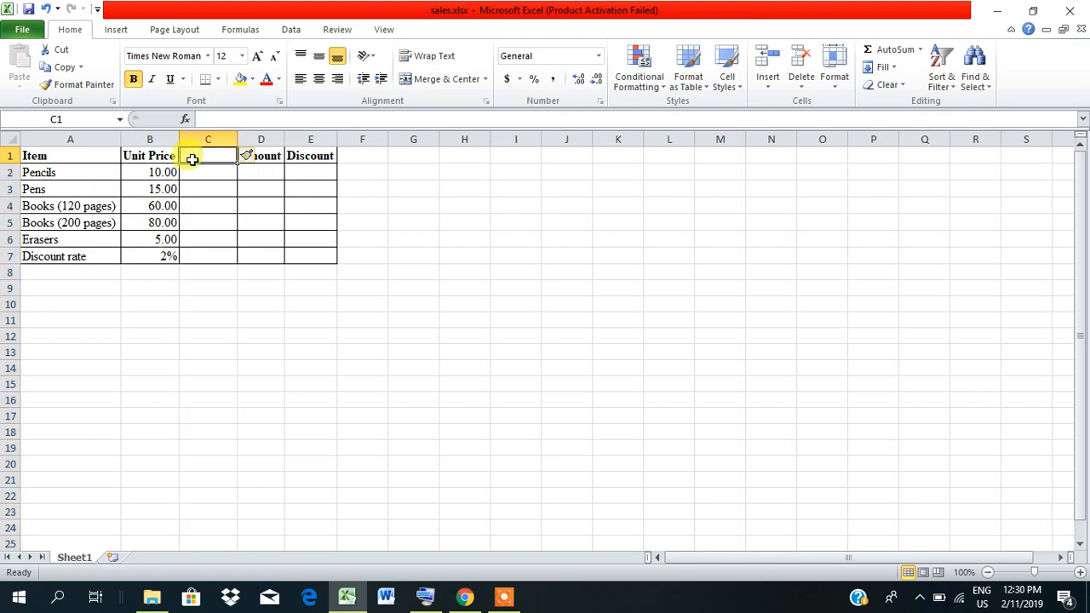
text(quantity)
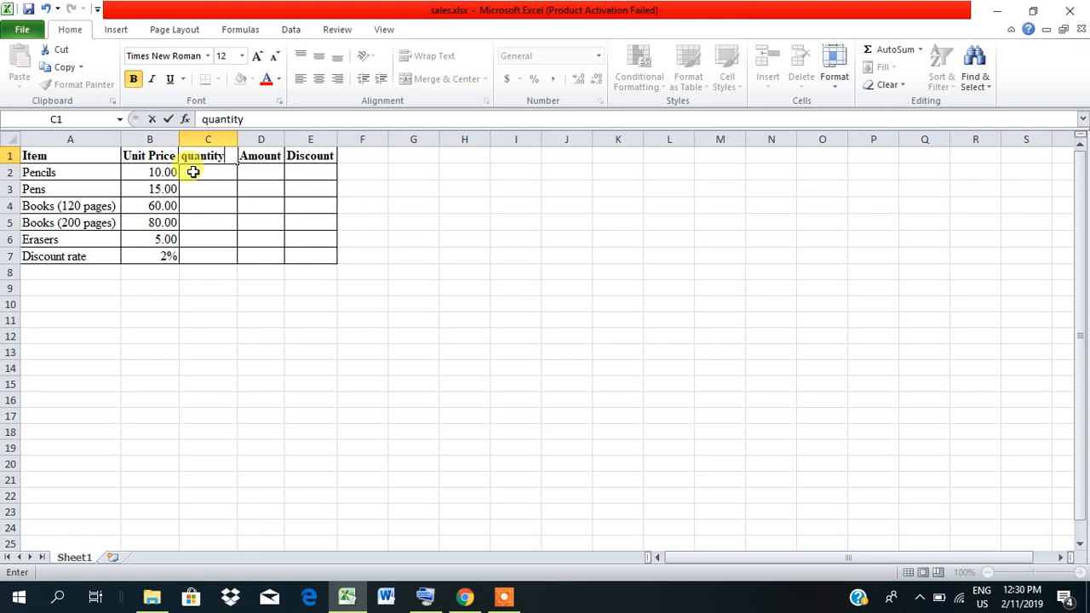
click(193, 172)
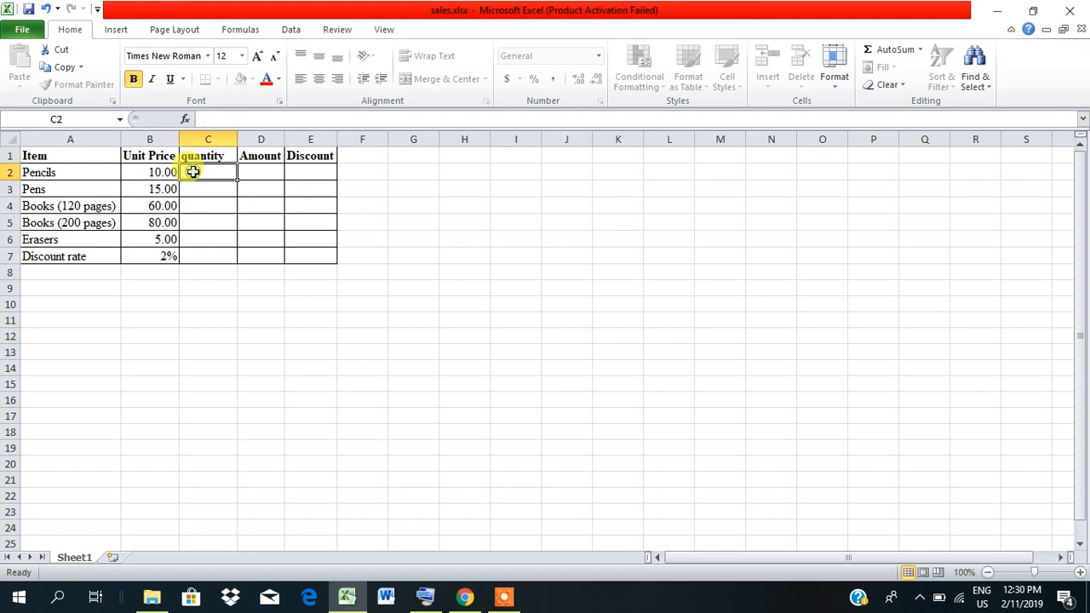
text(200)
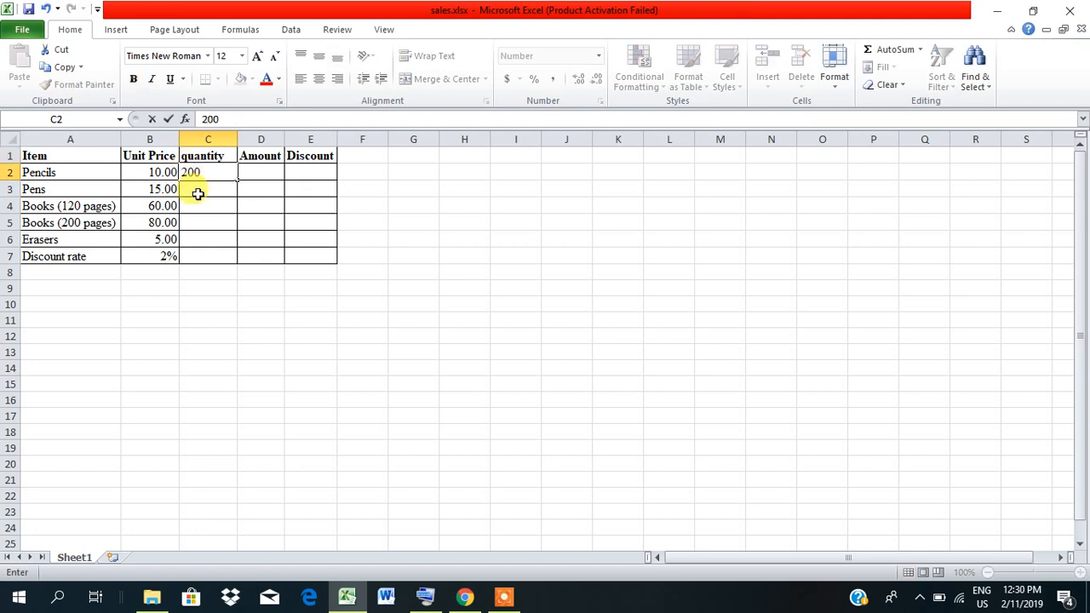
click(199, 192)
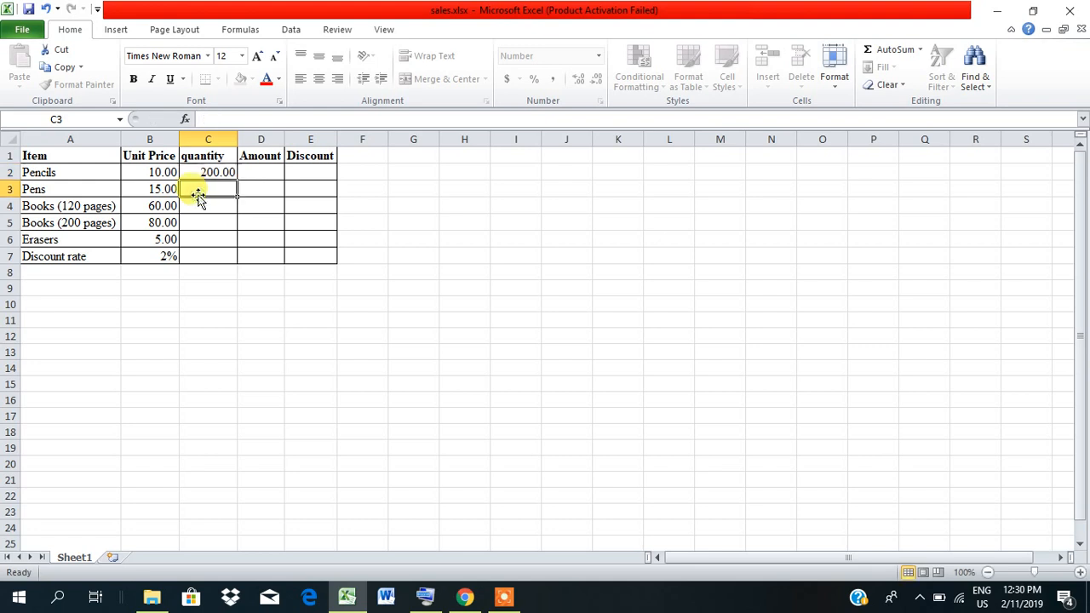
text(200)
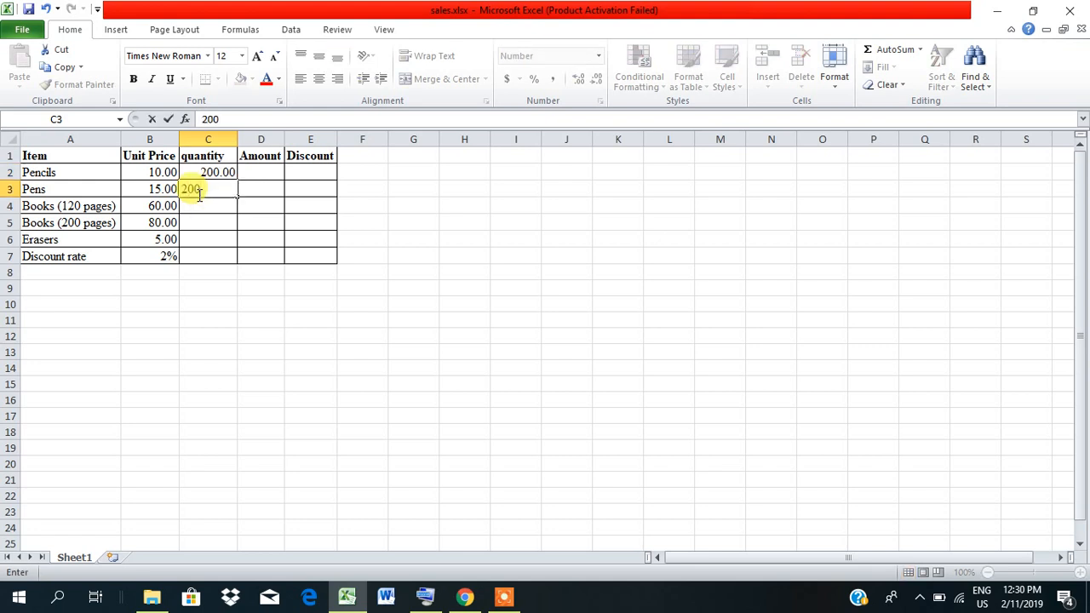
click(203, 208)
text(50)
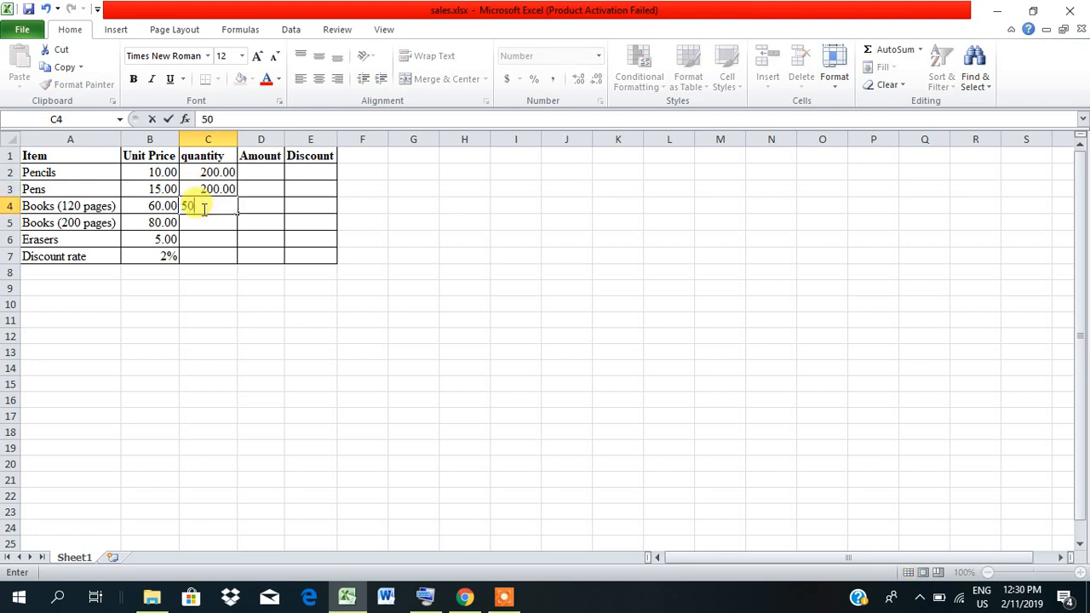
key(Return)
text(50)
key(Return)
text(100)
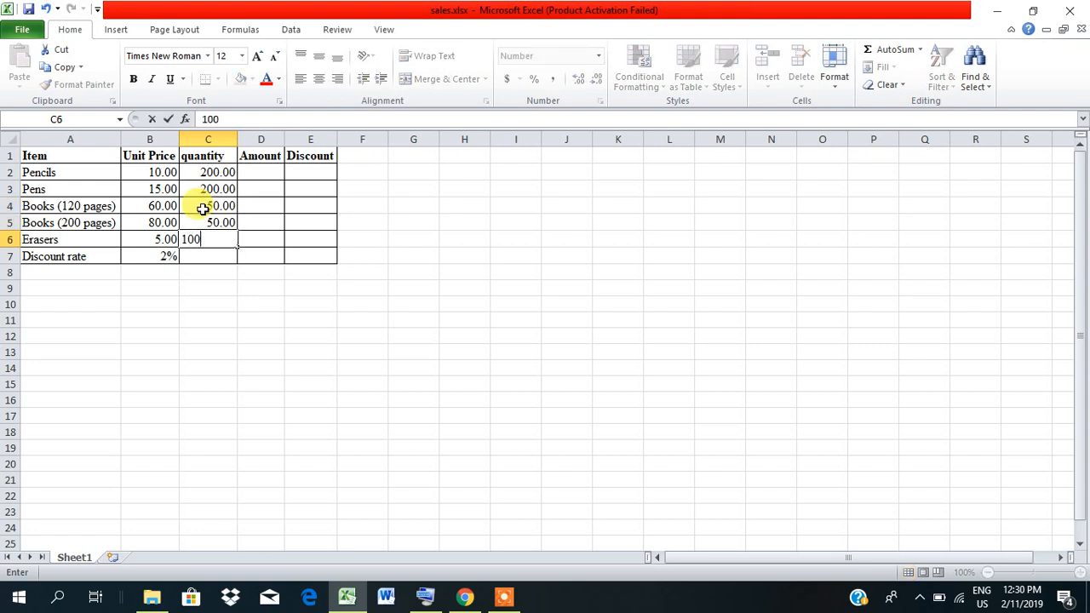
key(Return)
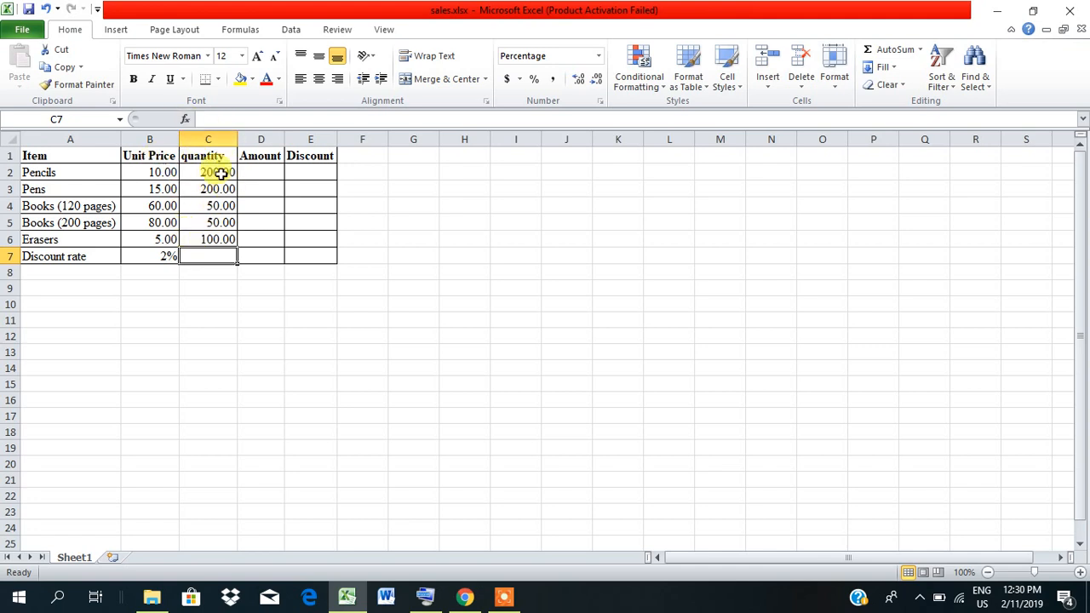
Change the number format of the quantity values in C2:C6 to General.
drag(201, 171, 206, 239)
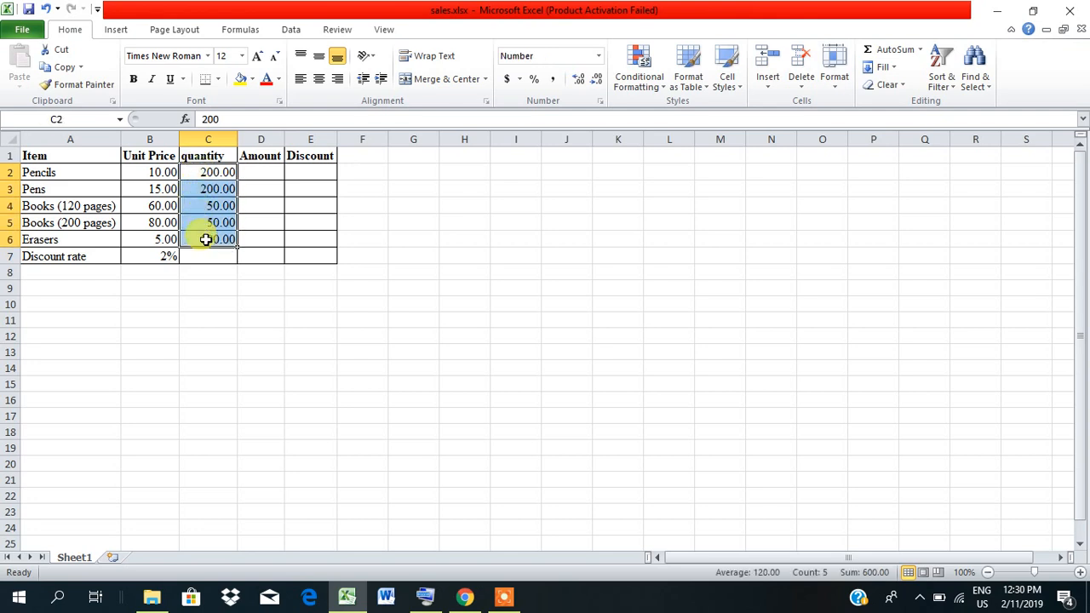
right_click(207, 241)
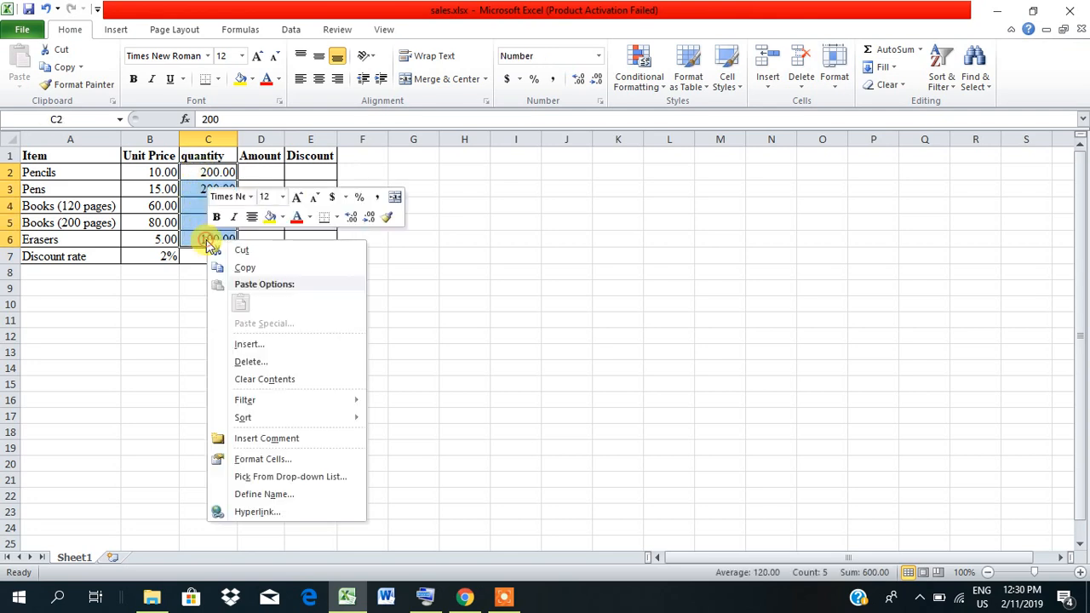
click(246, 460)
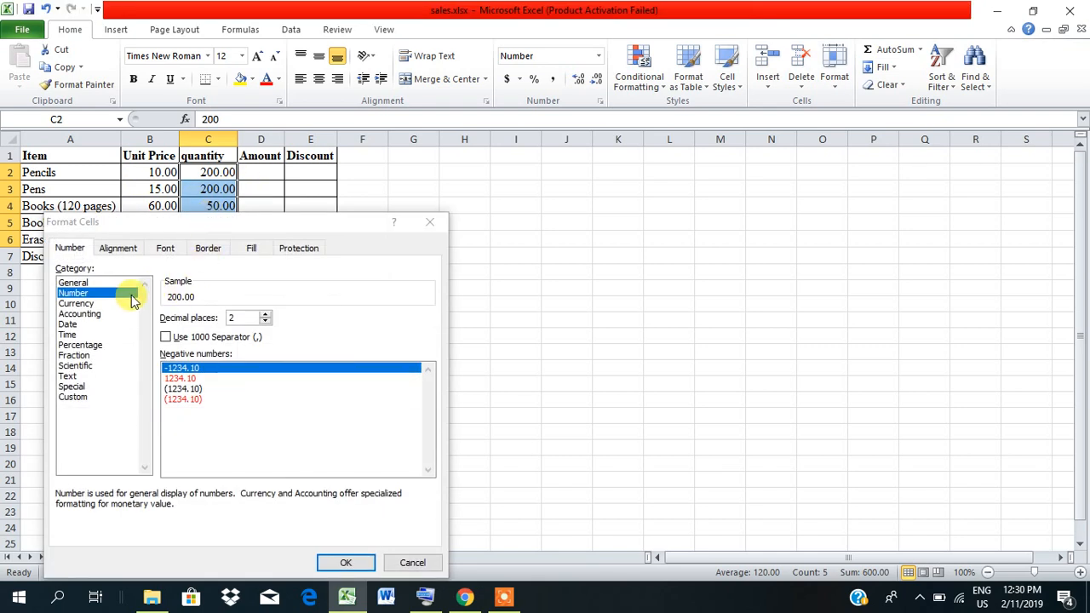
click(92, 283)
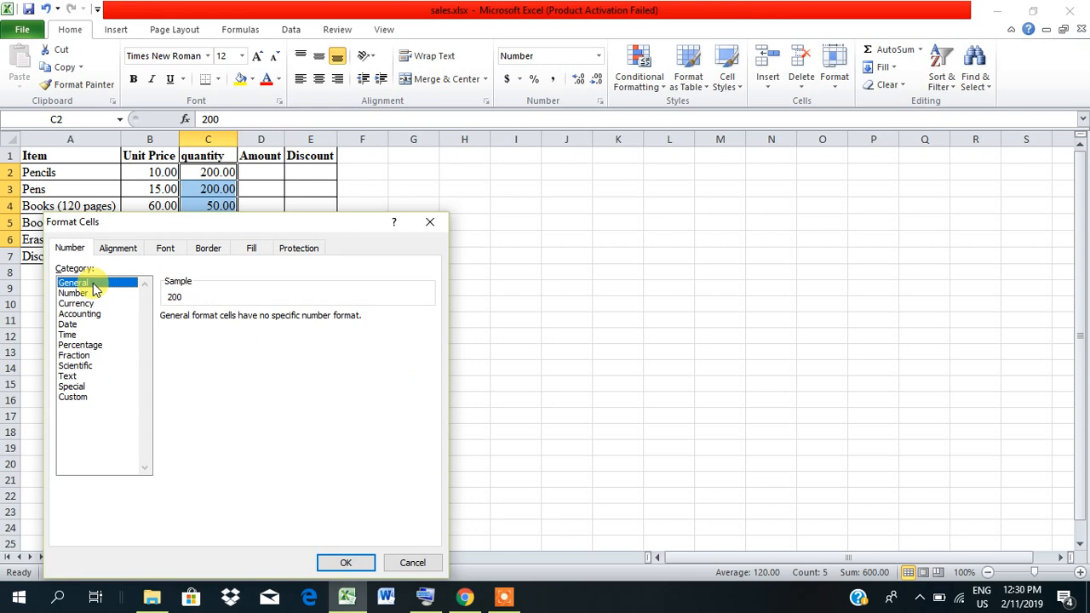
click(342, 561)
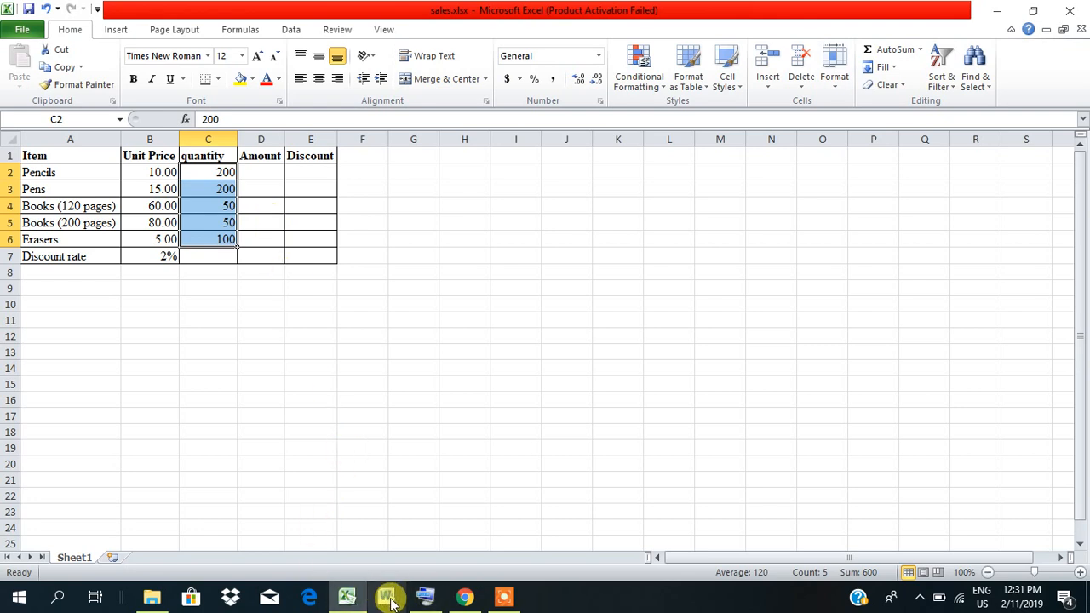
Switch to the exam page in Chrome and read parts (iv) to (vi) on calculating Amount and Discount.
click(463, 597)
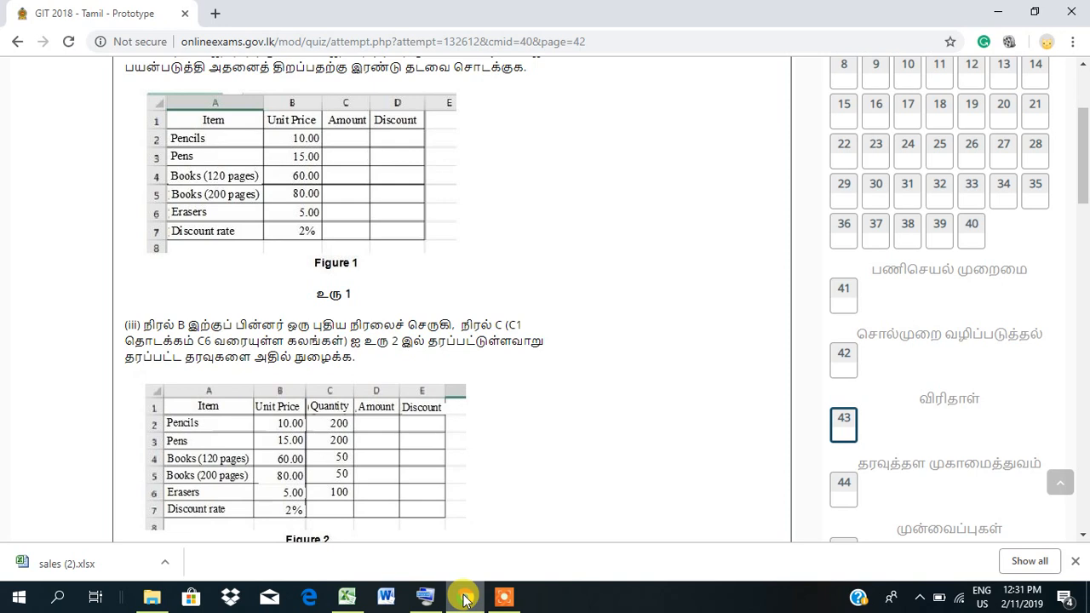
key(Down)
key(Down)
key(Down)
key(Down)
key(Down)
key(Down)
key(Down)
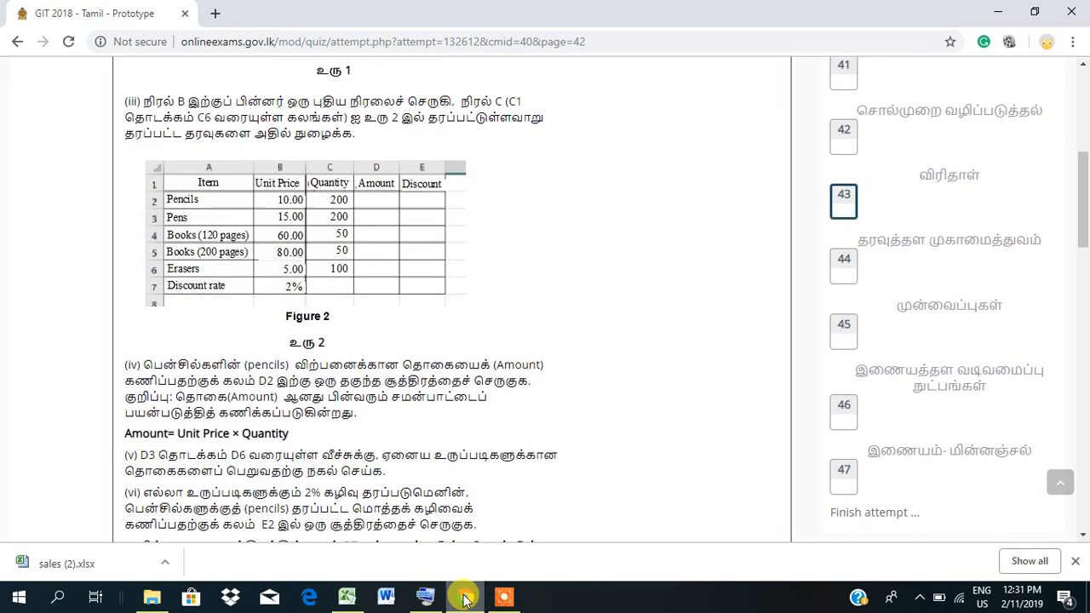
key(Down)
key(Down)
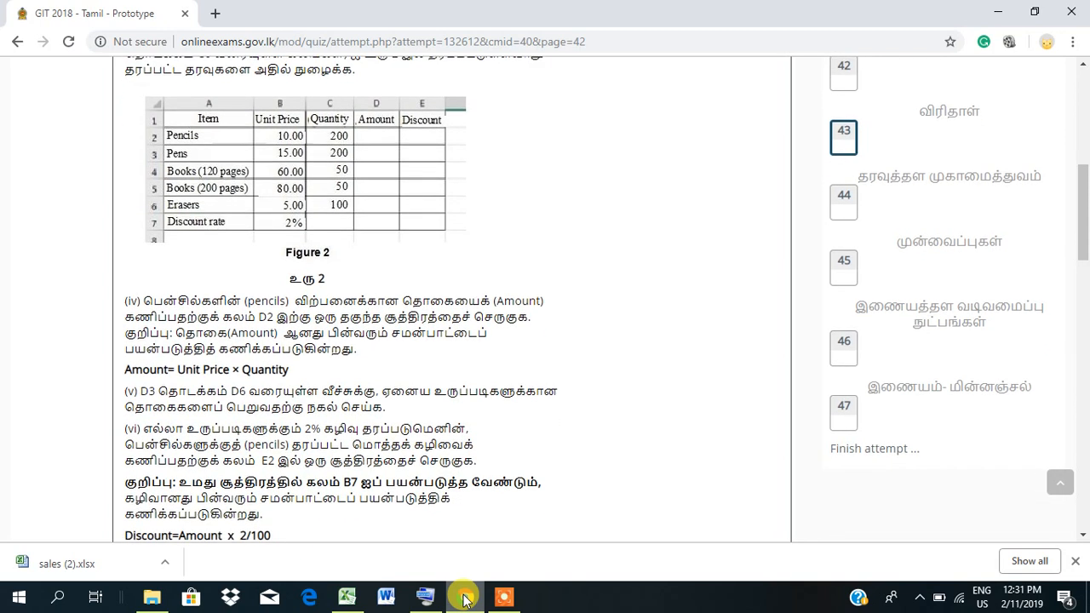
key(Down)
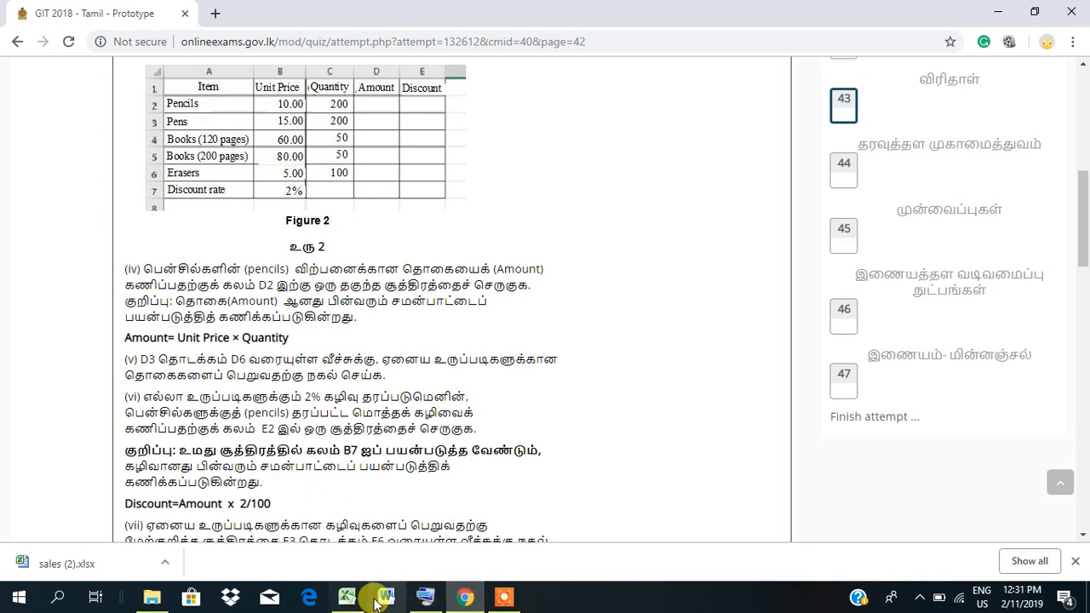
Switch to the Excel workbook and enter the formula =B2*C2 in cell D2 for the pencils' Amount.
click(346, 600)
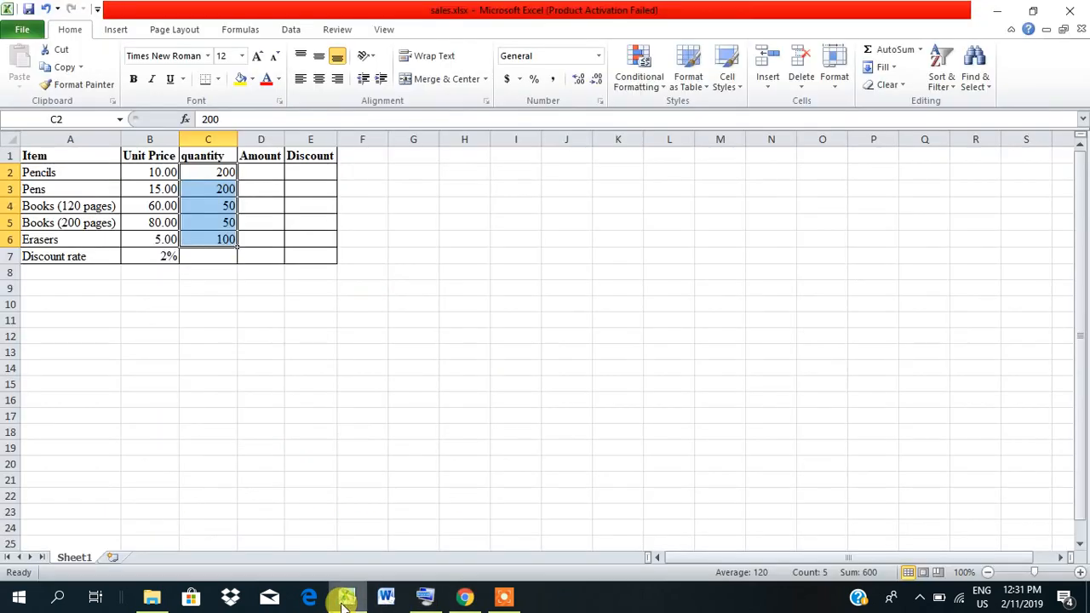
click(251, 173)
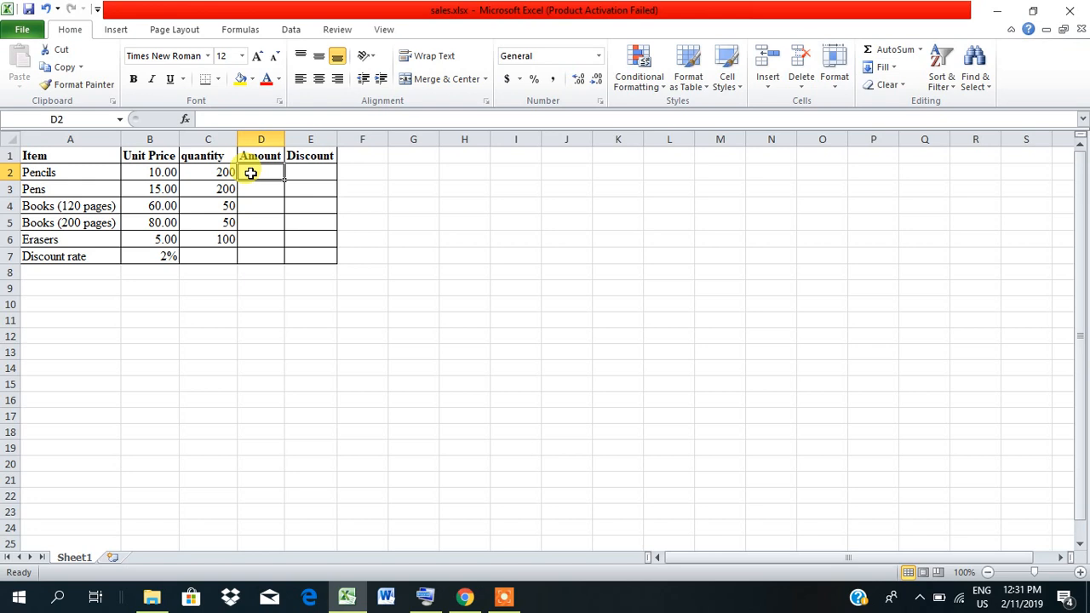
text(=)
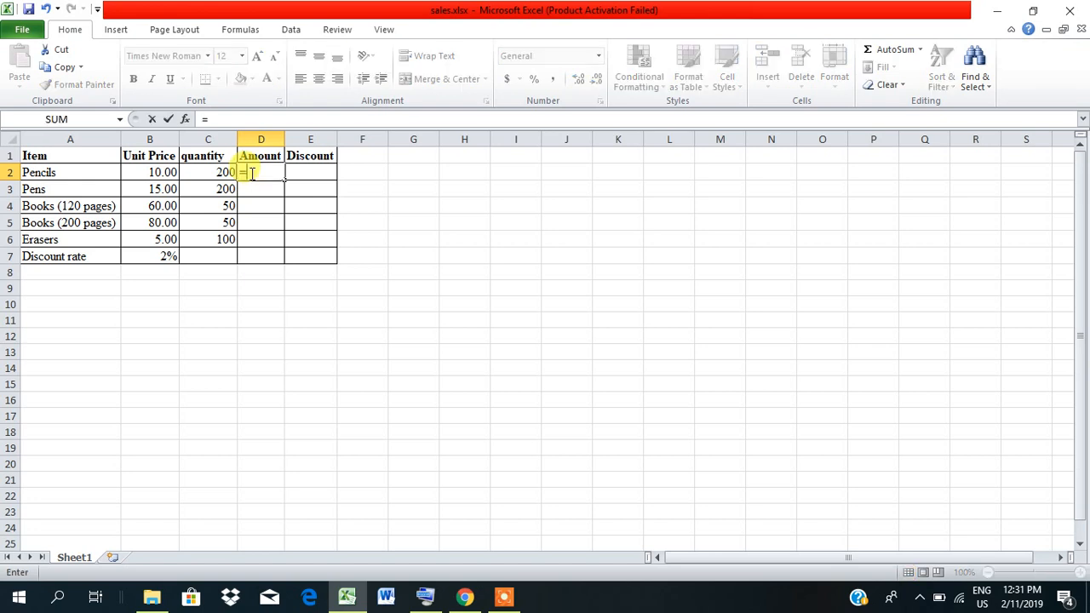
click(151, 172)
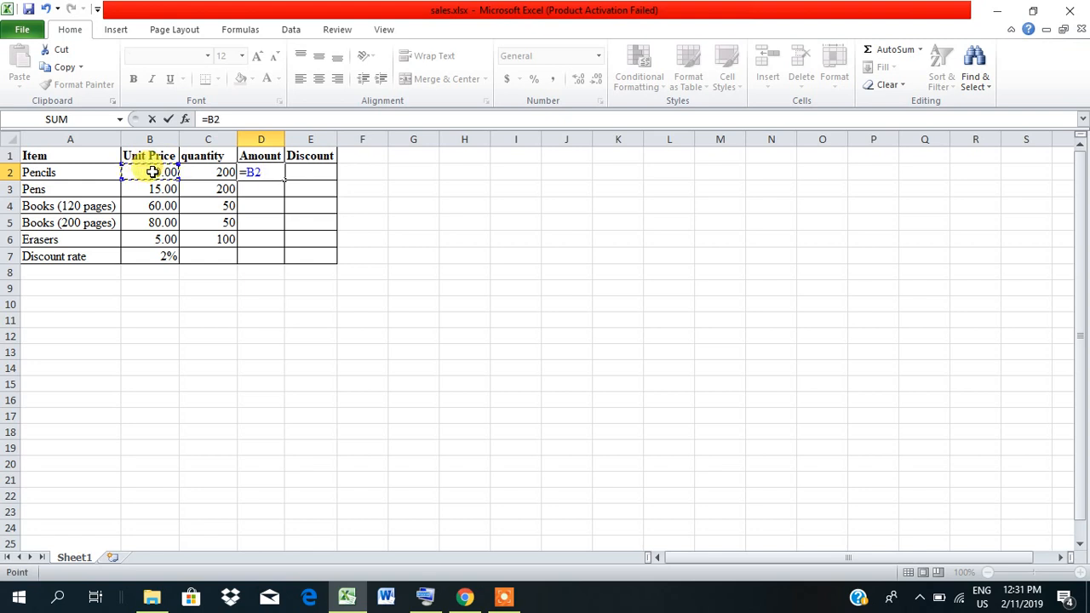
text(*)
click(196, 172)
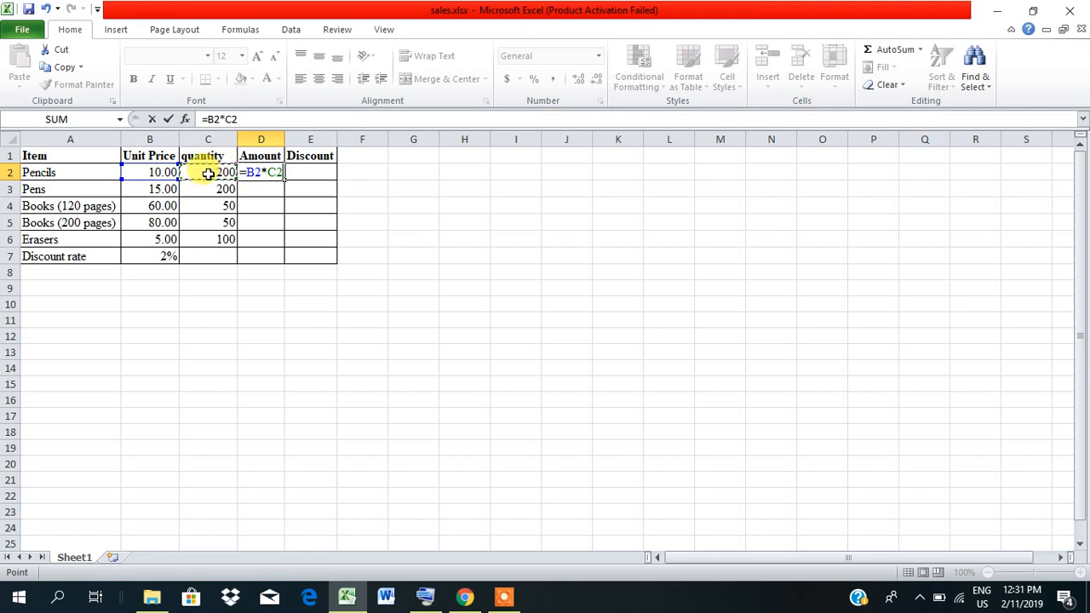
key(Return)
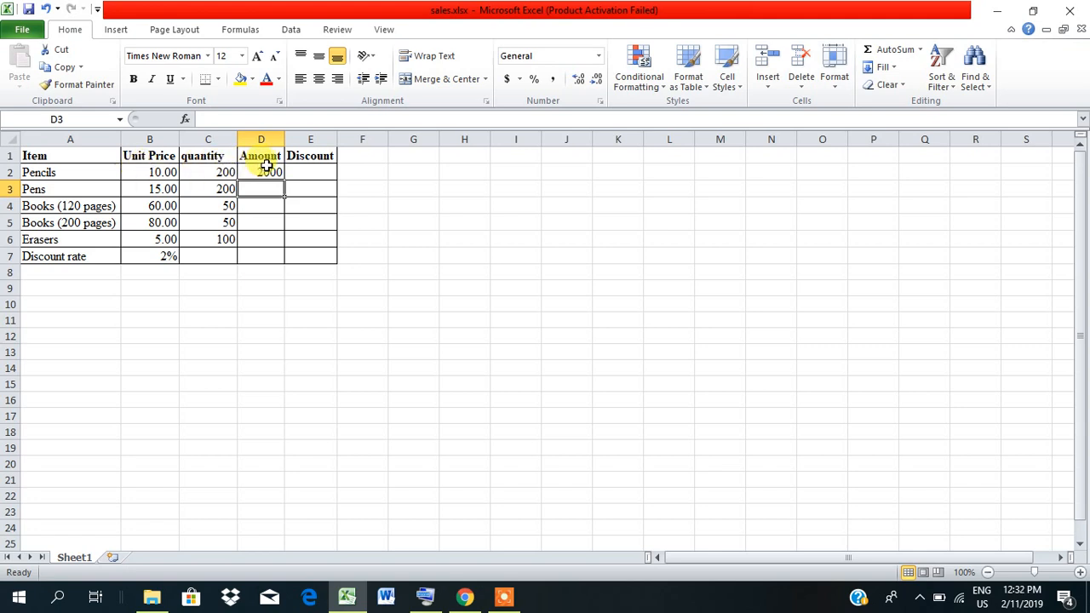
Recheck part (v) of the question in Chrome, and copy the Amount formula from D2 down to D3:D6 in the Excel sheet.
click(463, 596)
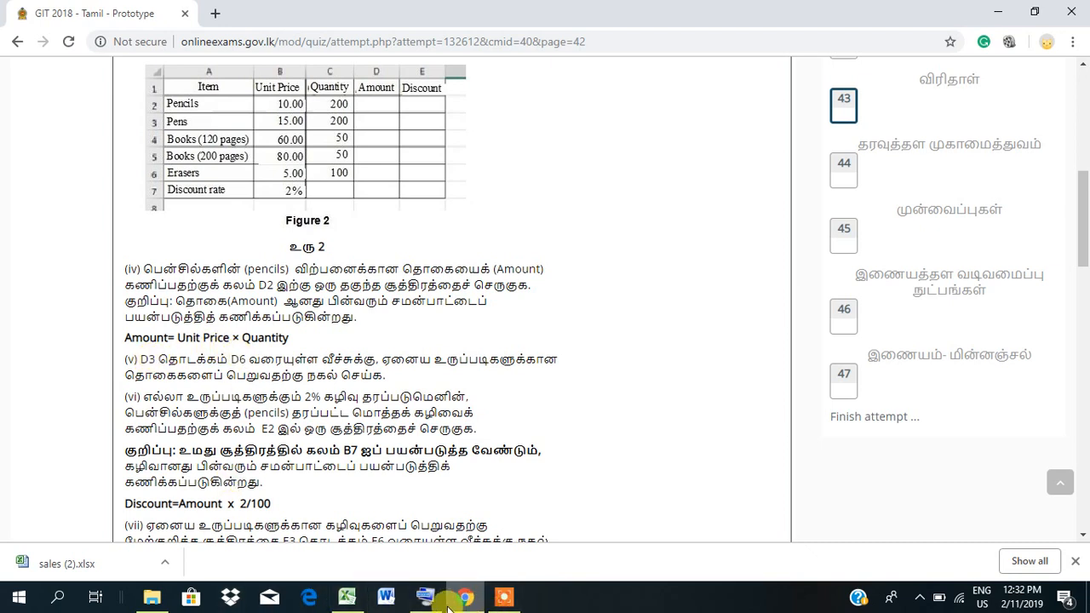
click(460, 601)
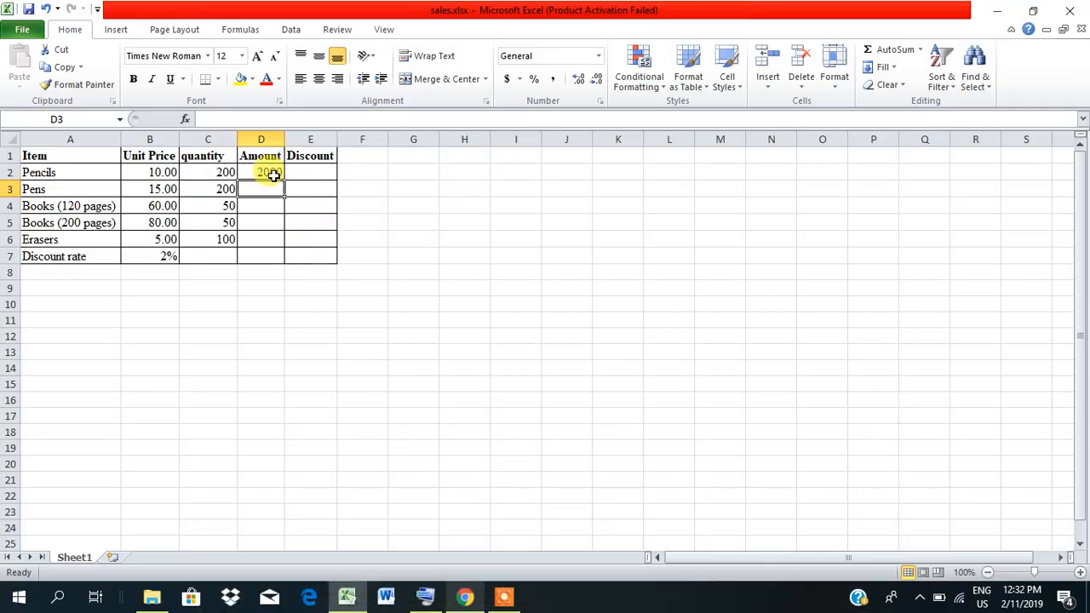
click(268, 172)
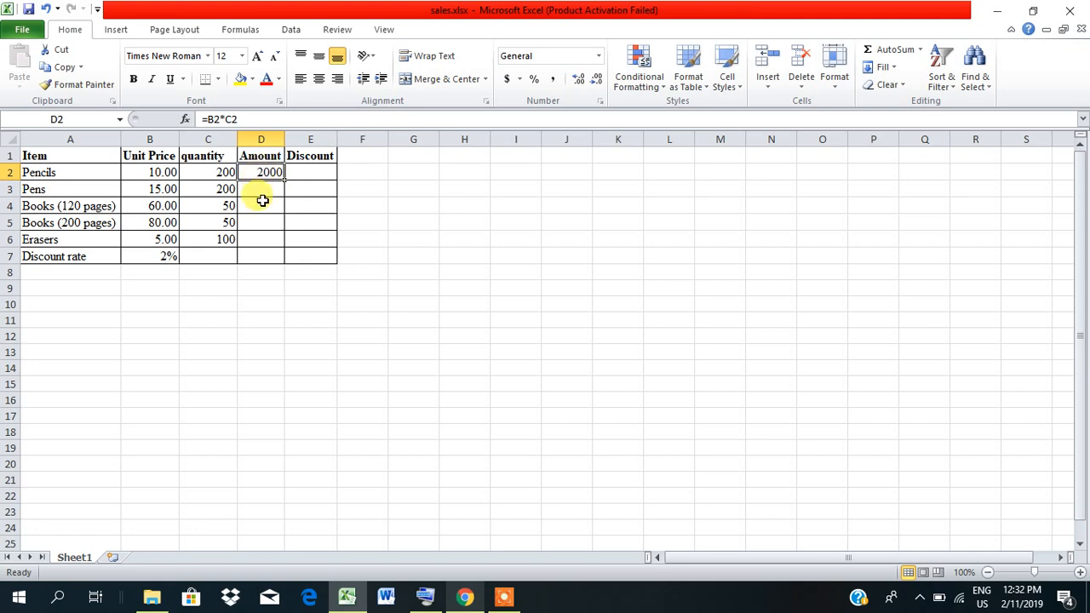
click(262, 204)
click(261, 170)
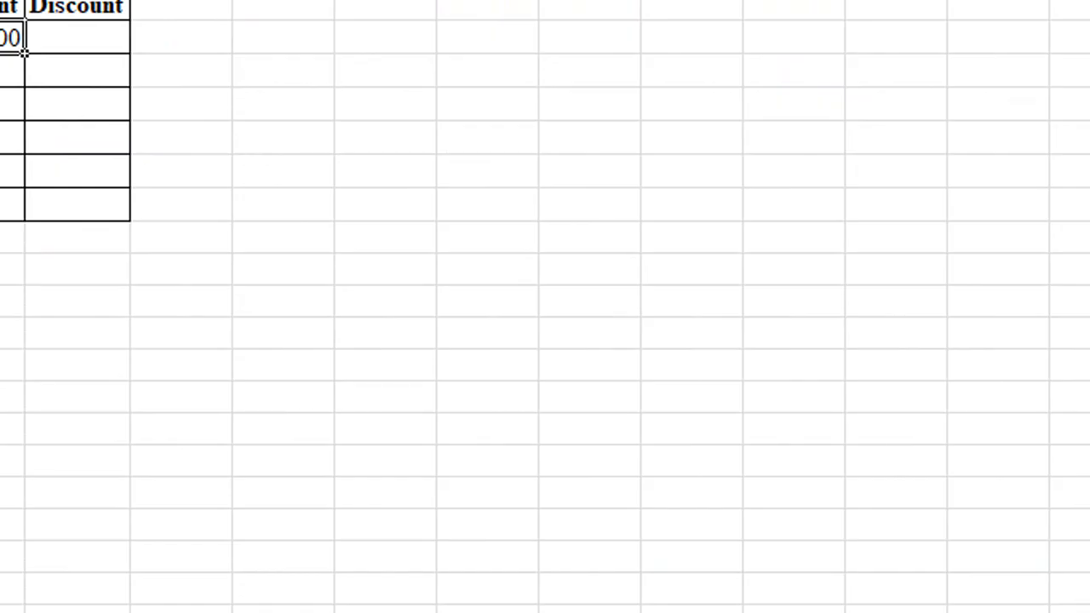
drag(36, 177, 17, 173)
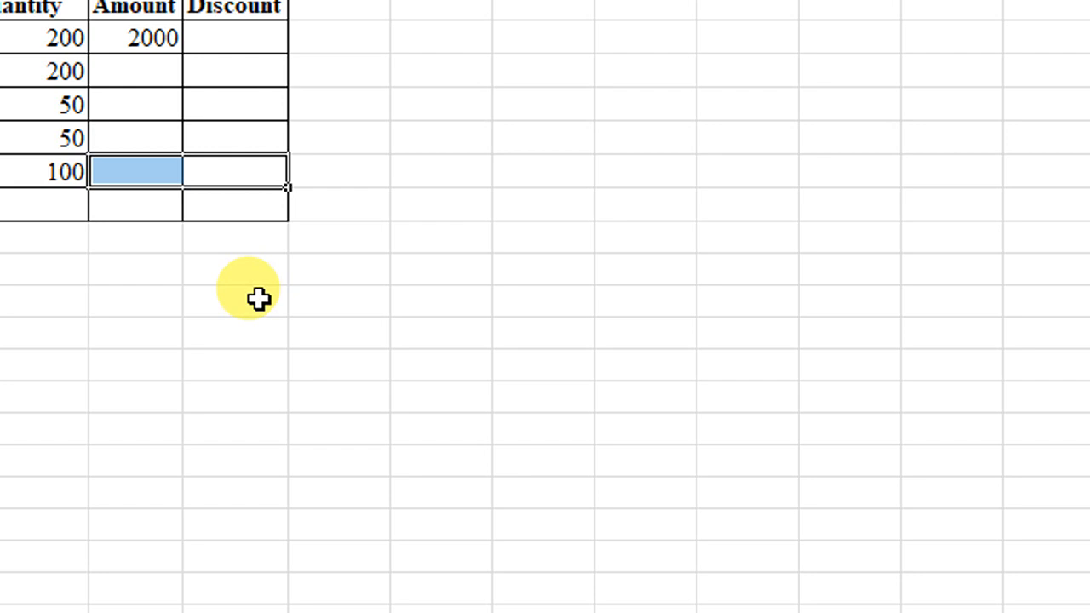
drag(258, 297, 229, 270)
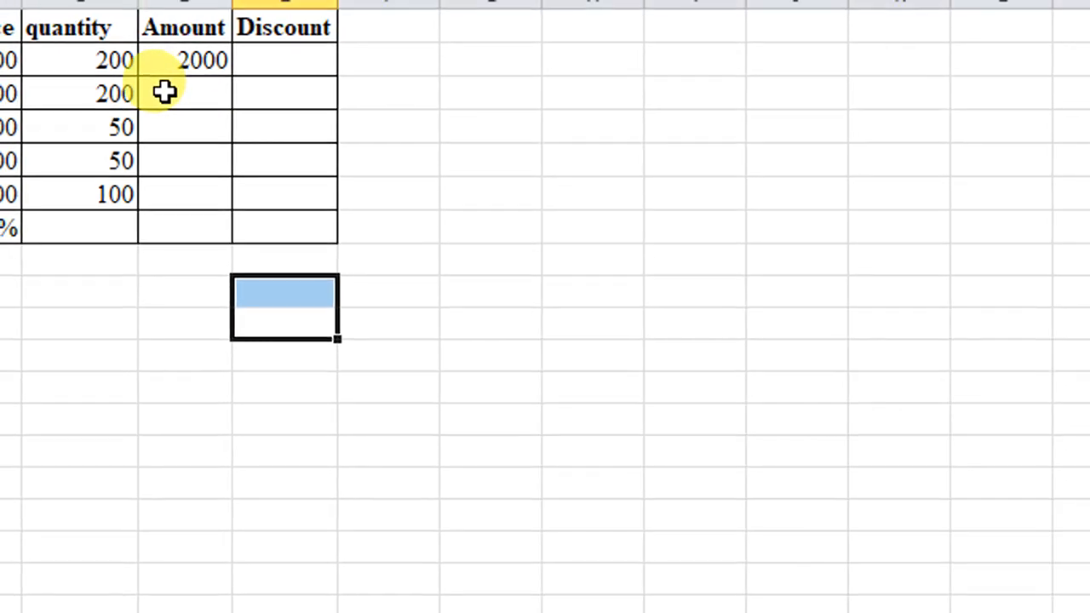
click(166, 90)
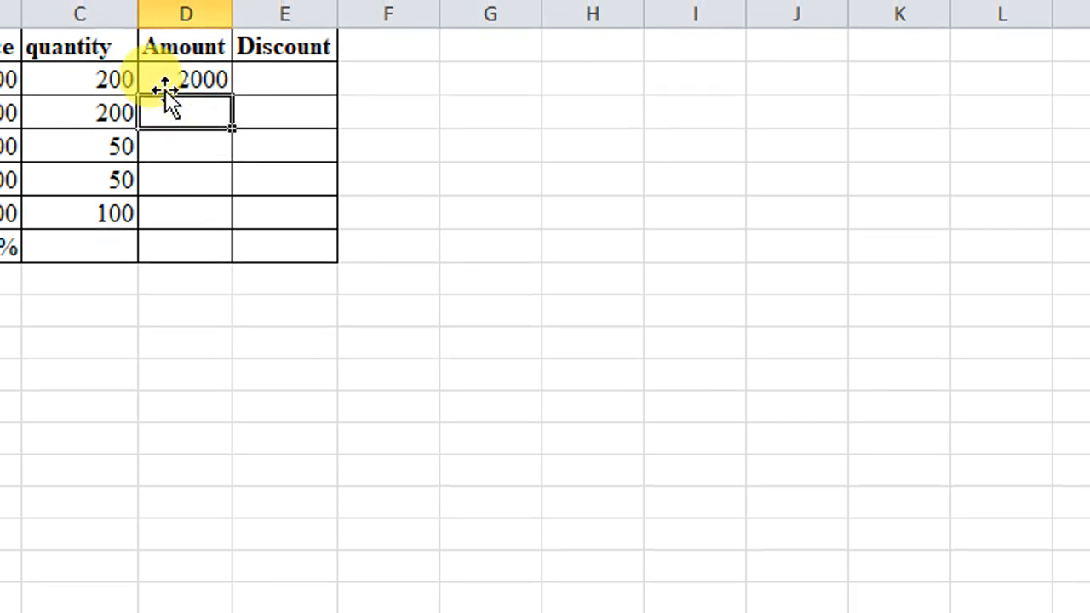
click(165, 90)
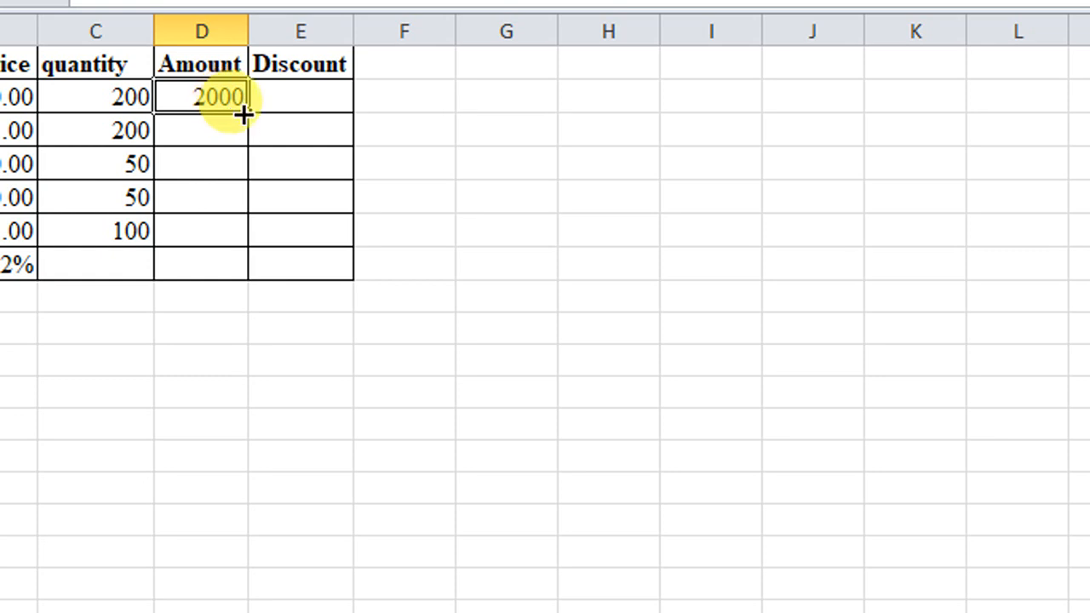
drag(244, 114, 246, 234)
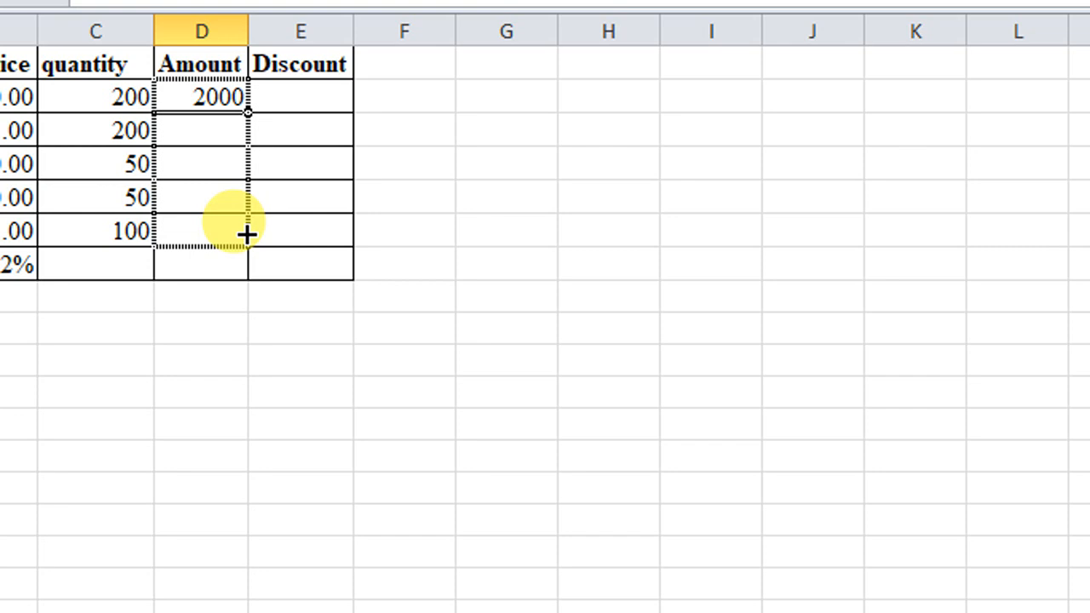
drag(246, 234, 245, 232)
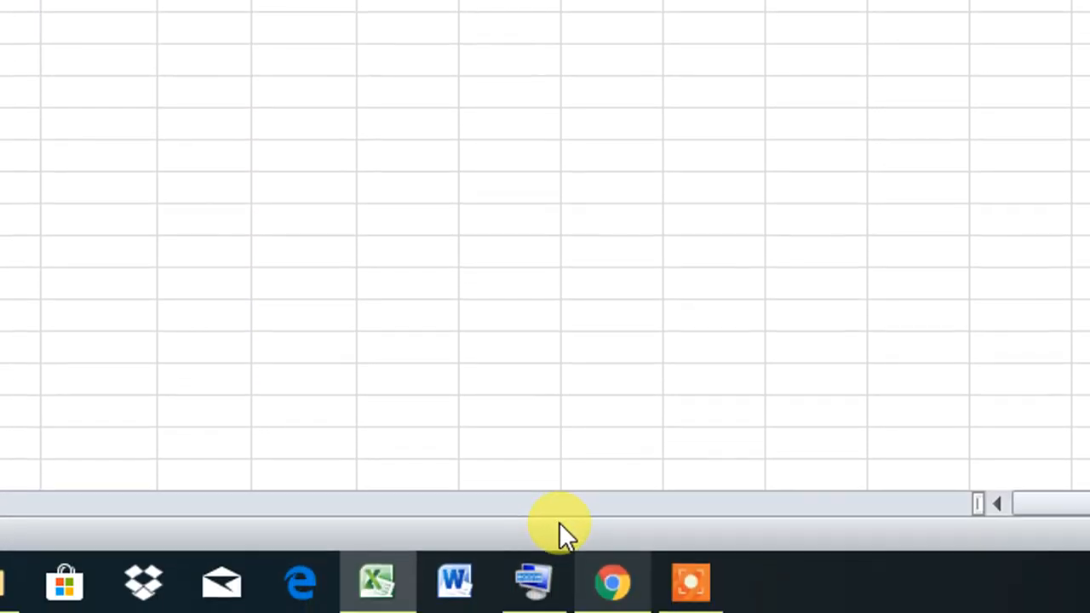
Read part (vi) on the Discount formula in Chrome, and inspect the Amount formulas in D2 and D3 of the Excel sheet.
click(607, 584)
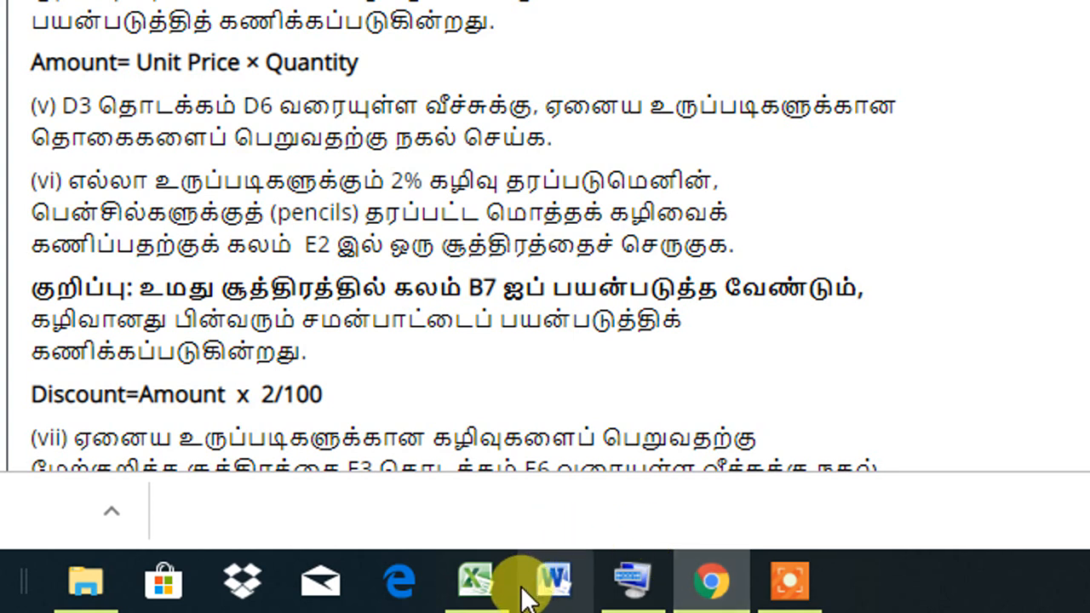
click(493, 592)
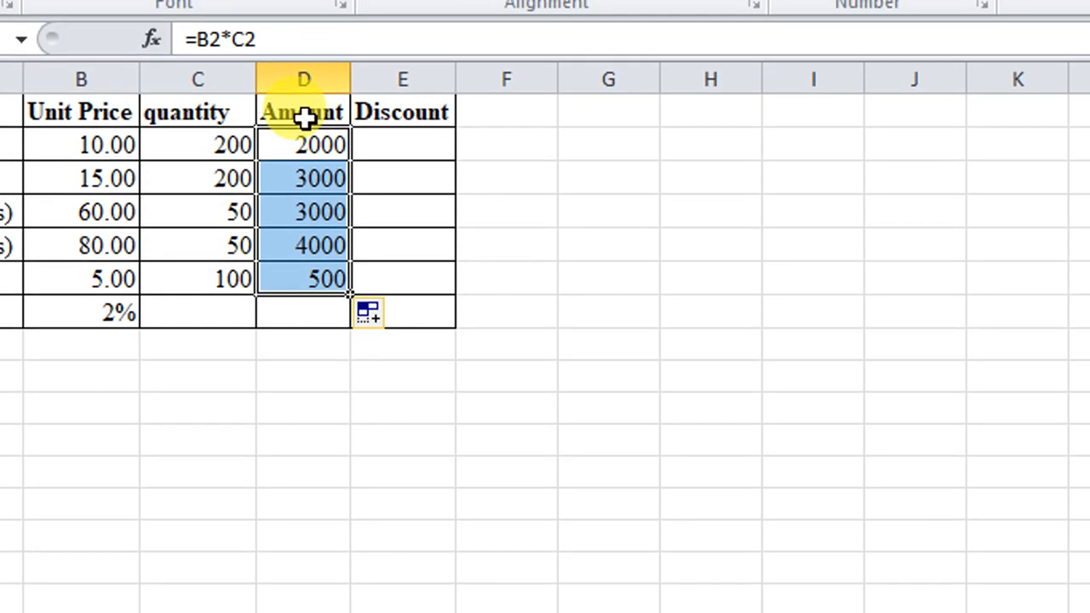
click(303, 139)
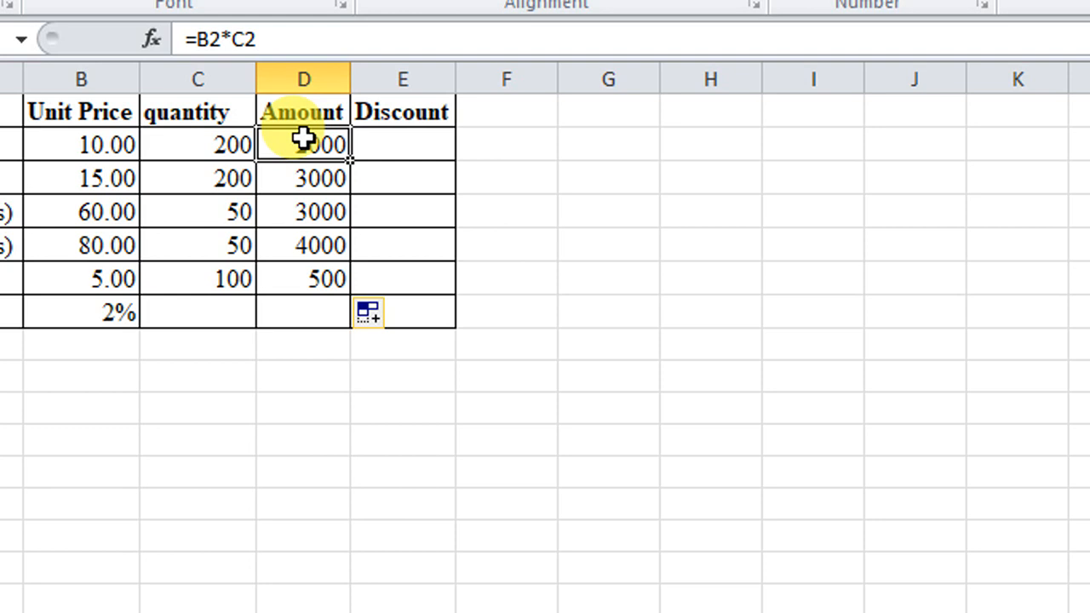
click(304, 189)
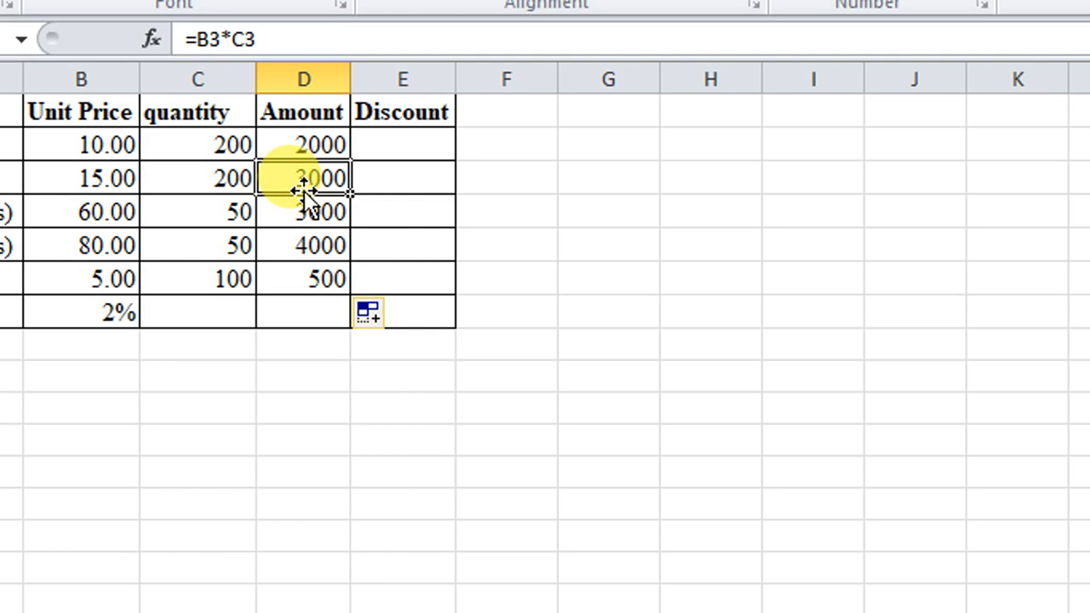
Enter the formula =D2*$B$7 in cell E2 for the pencils' Discount, with an absolute reference to the discount rate.
click(356, 149)
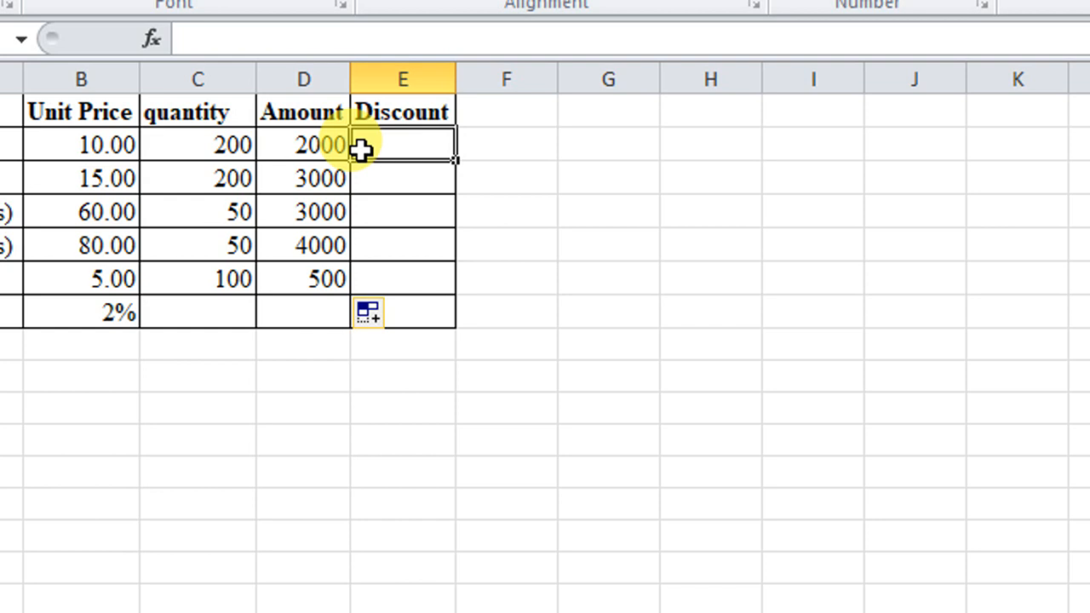
text(=)
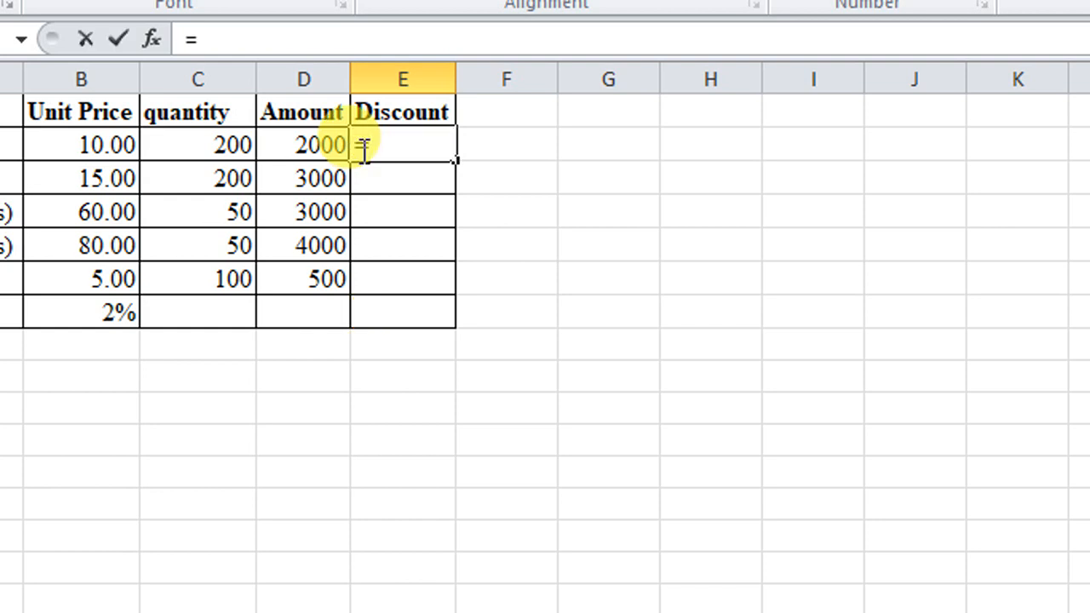
click(317, 146)
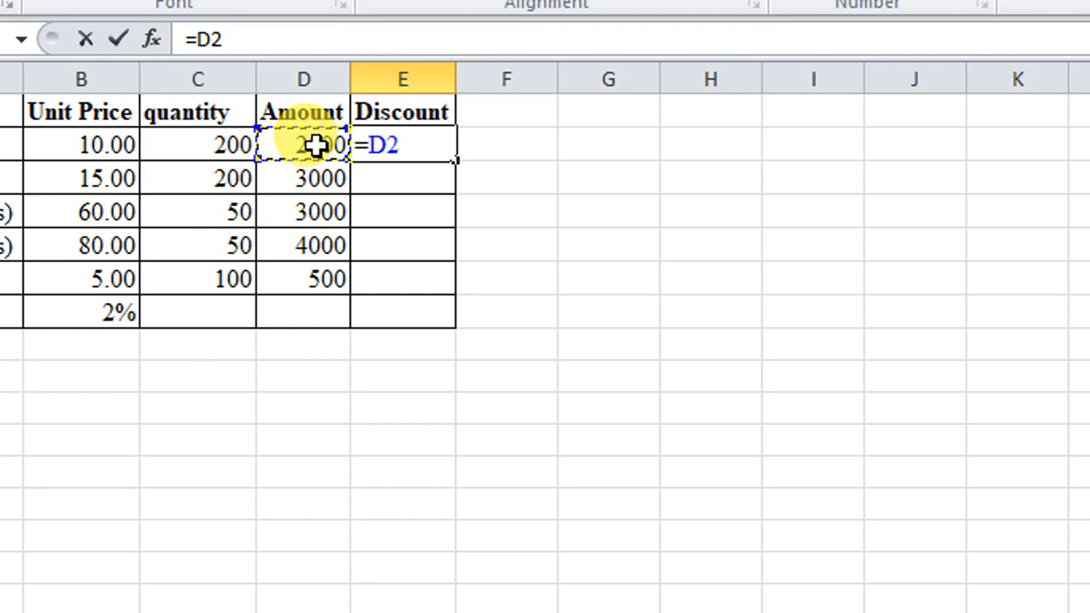
text(*)
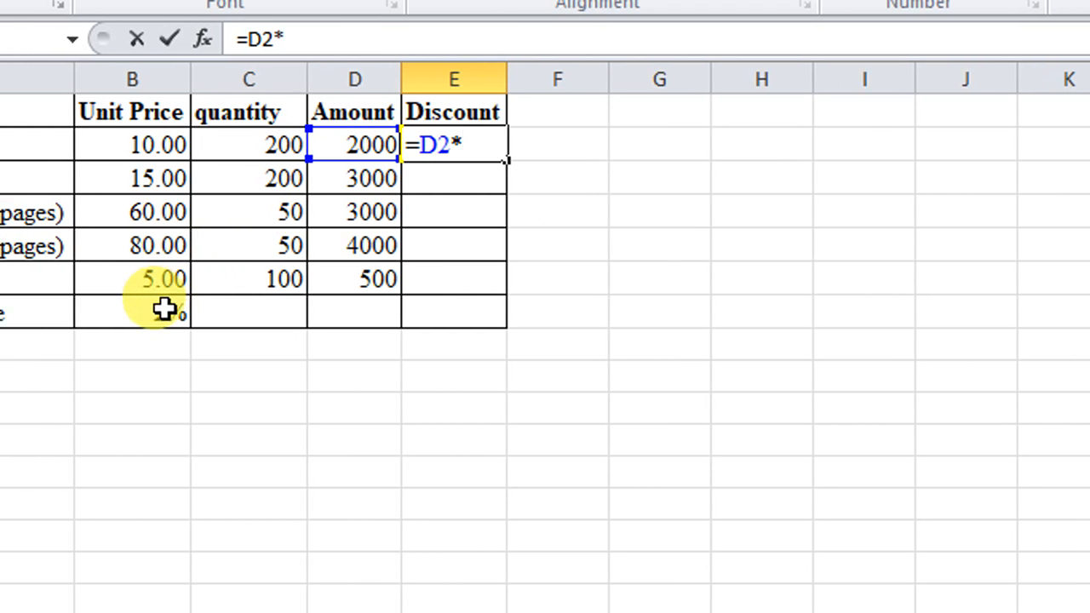
click(164, 312)
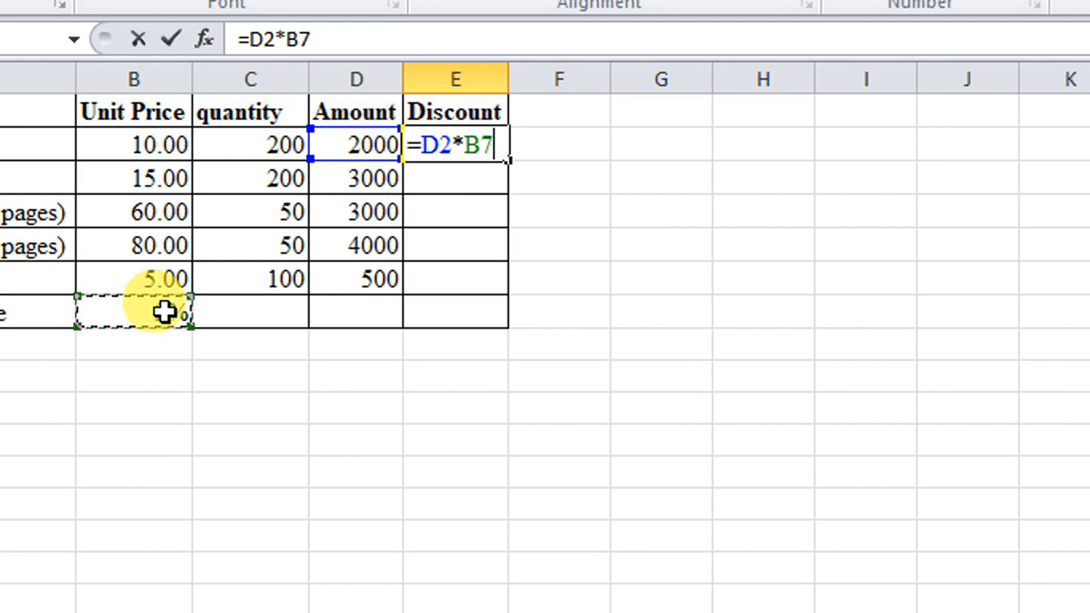
click(481, 149)
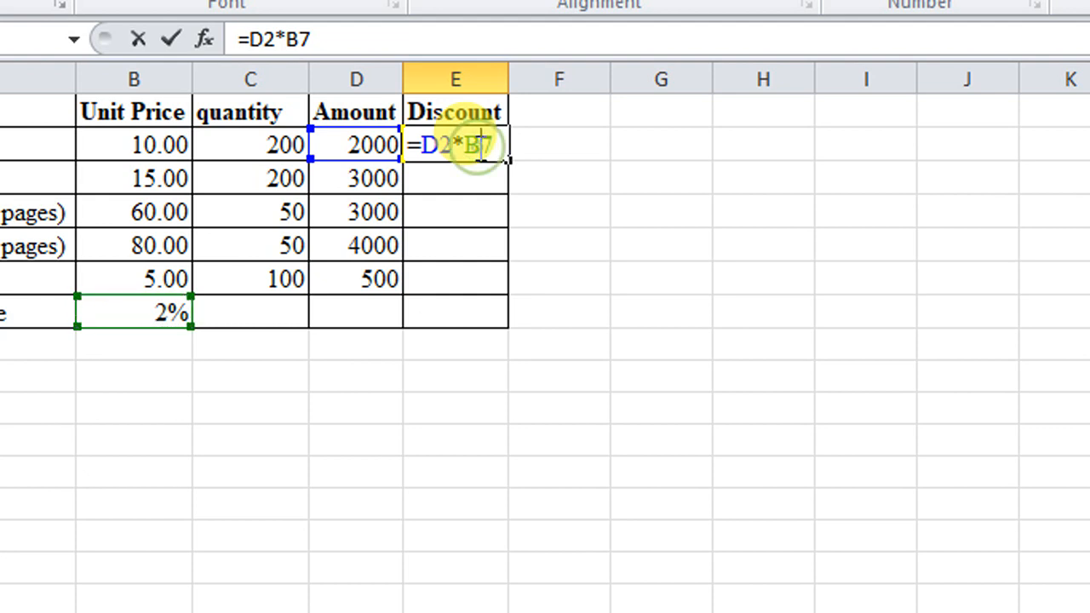
text($)
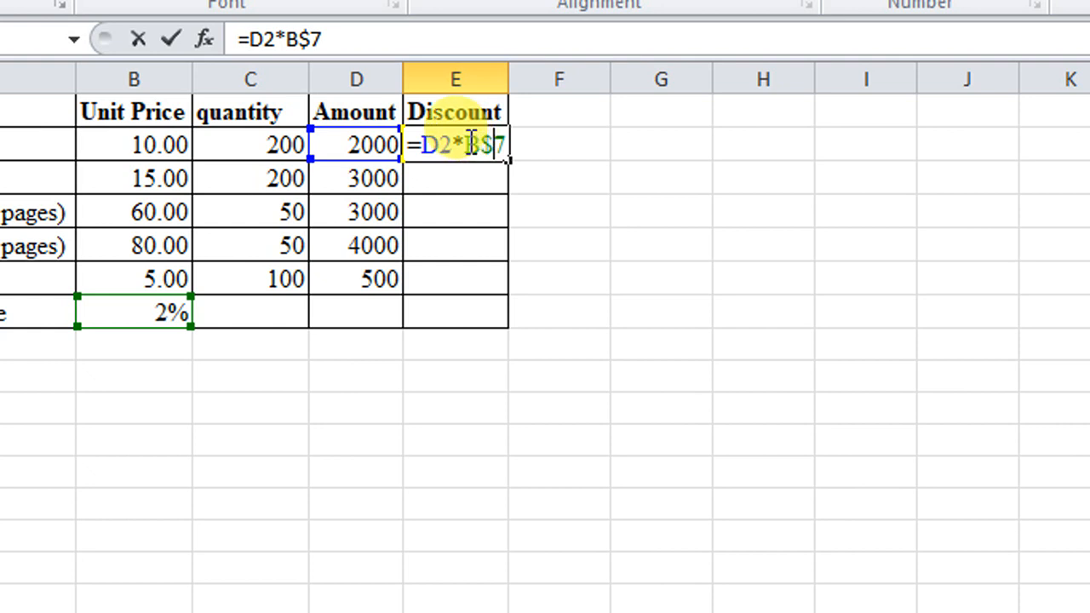
click(467, 145)
text($)
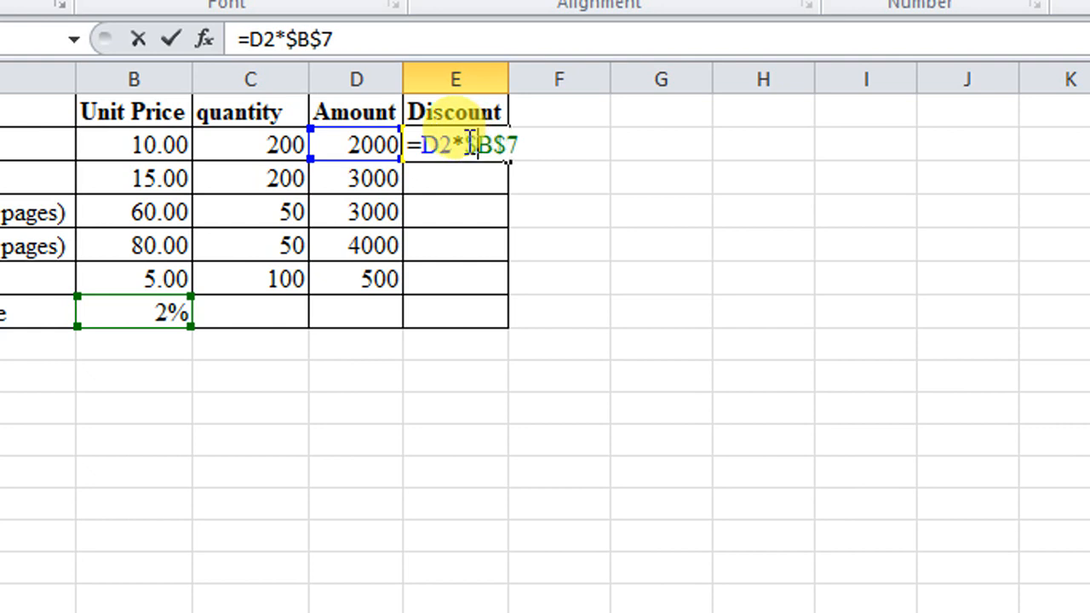
key(Return)
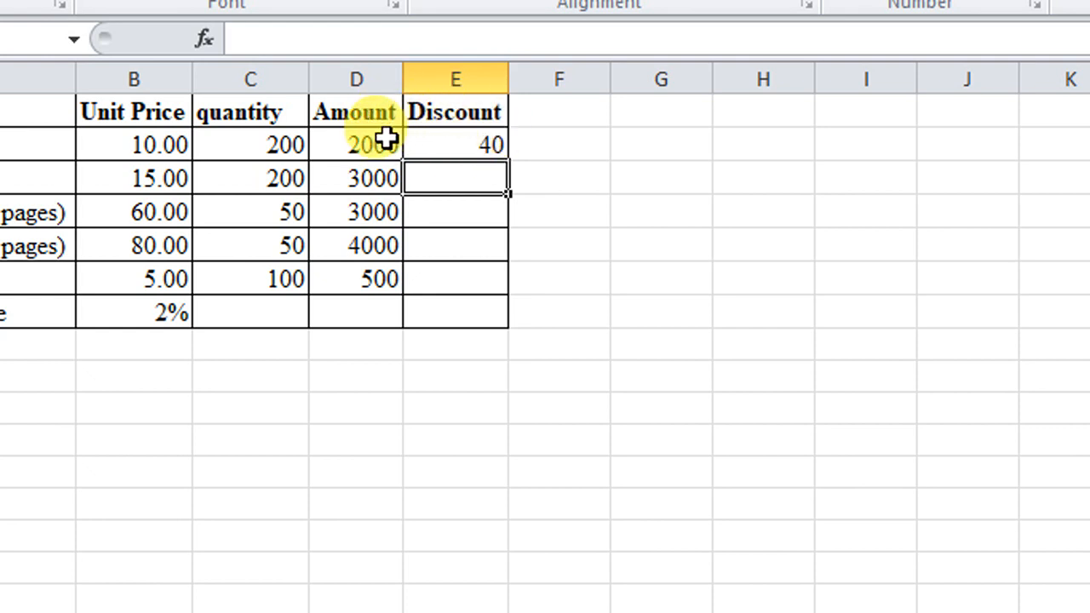
Copy the Discount formula from E2 down to E3:E6 and check the copied formulas in E3 and E4.
click(460, 141)
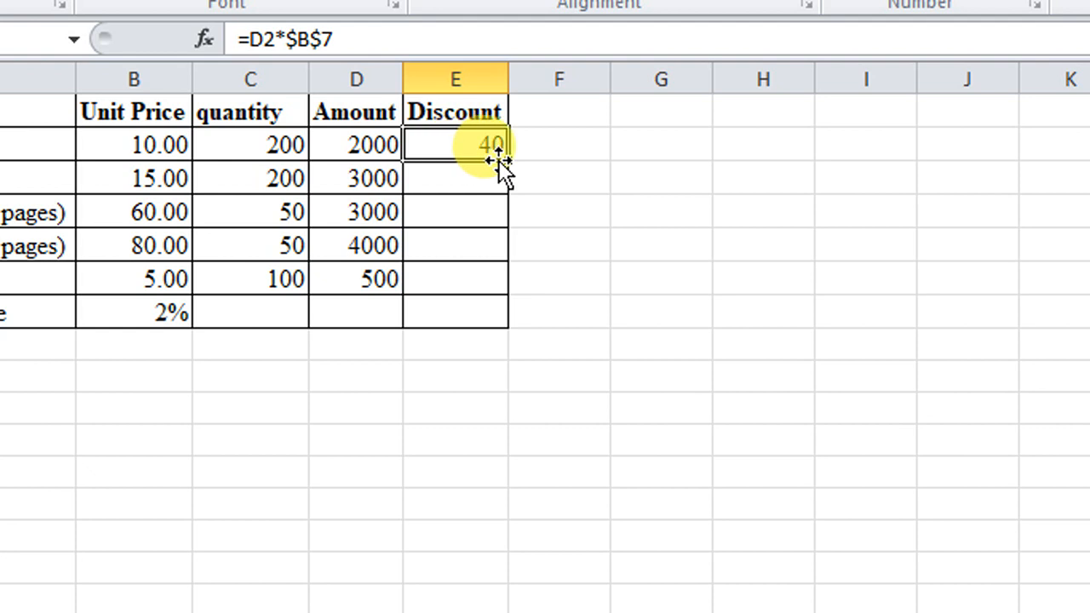
drag(504, 162, 505, 279)
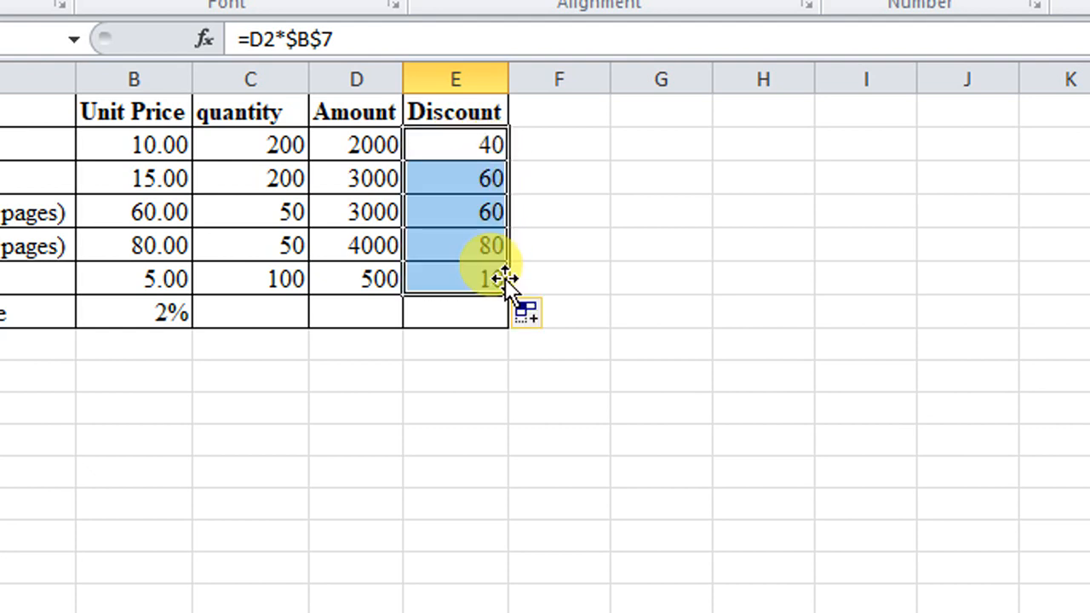
click(435, 177)
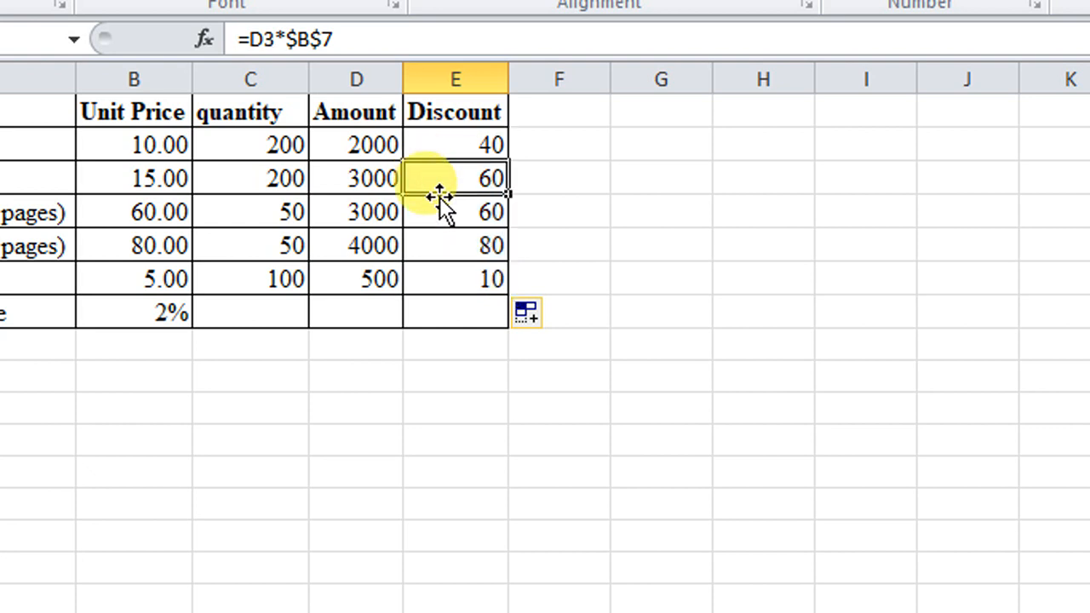
click(438, 199)
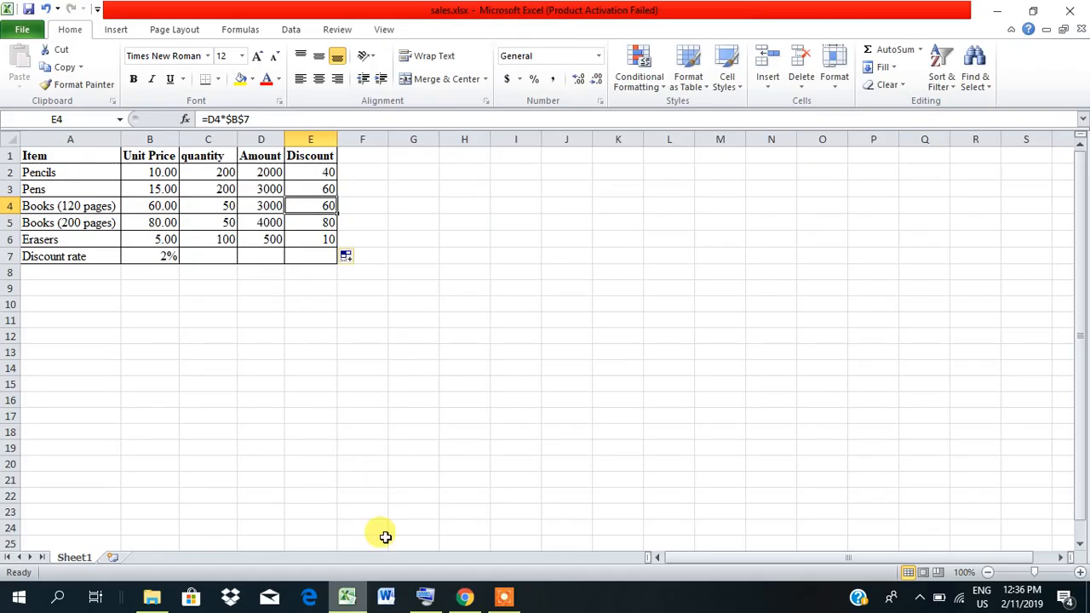
Switch to the exam page in Chrome and read parts (vii) and (viii) on copying the Discount formula and filling cell F1.
click(469, 598)
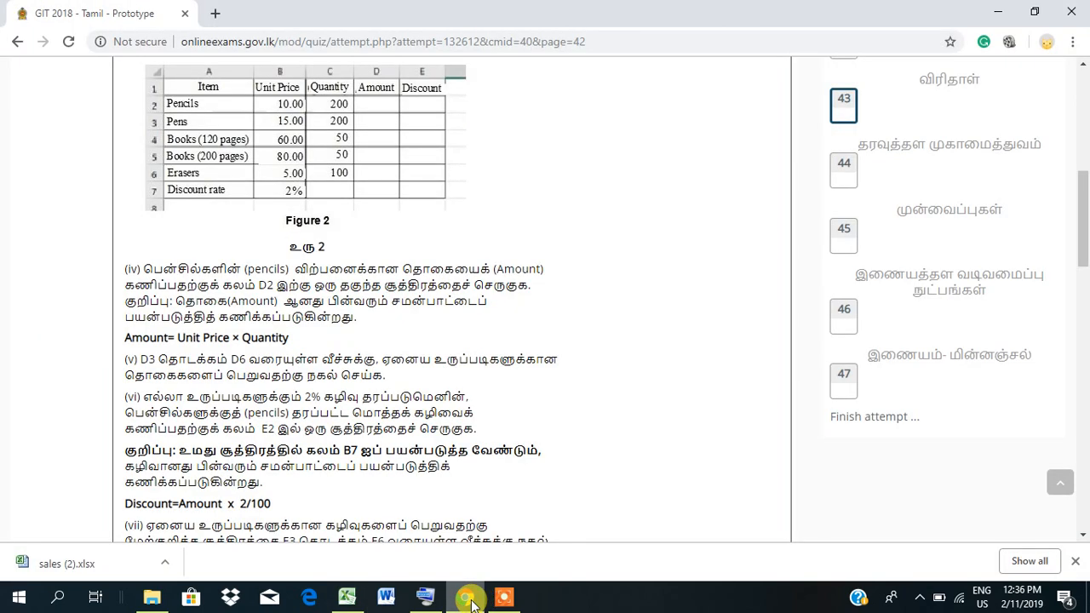
scroll(281, 412, down, 1)
scroll(281, 413, down, 3)
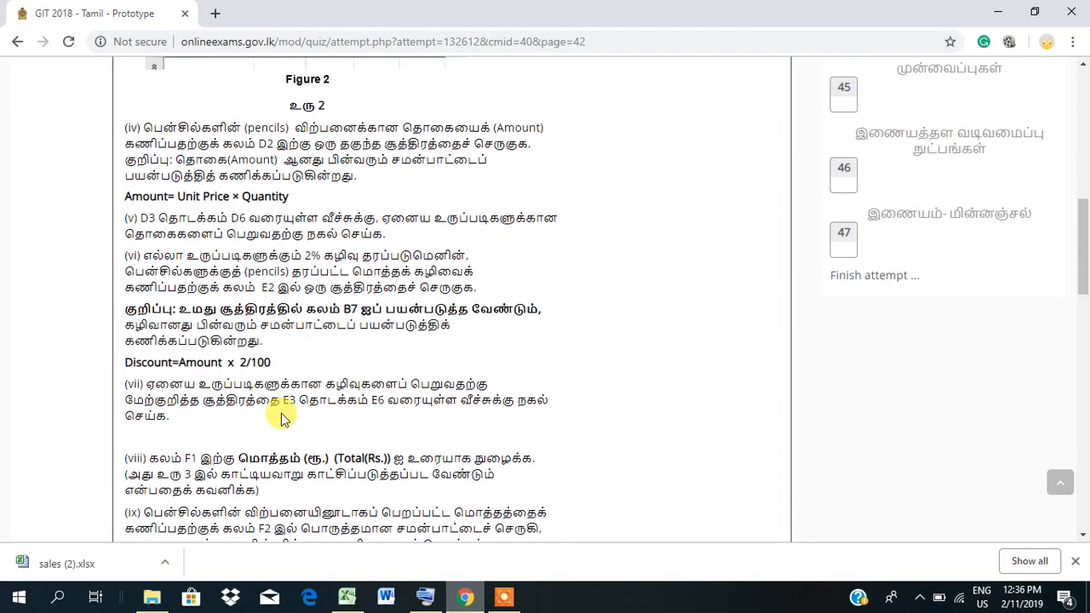
Read parts (viii) and (ix) of the exam question, and enter the heading total(rs) in cell F1 of the Excel sheet.
scroll(281, 413, down, 1)
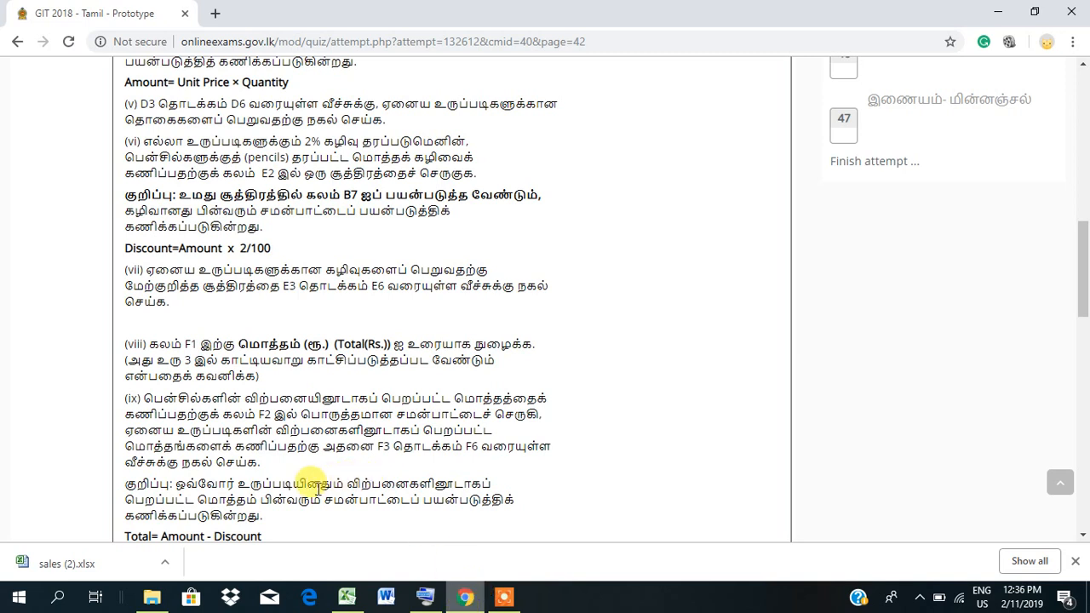
scroll(311, 485, down, 1)
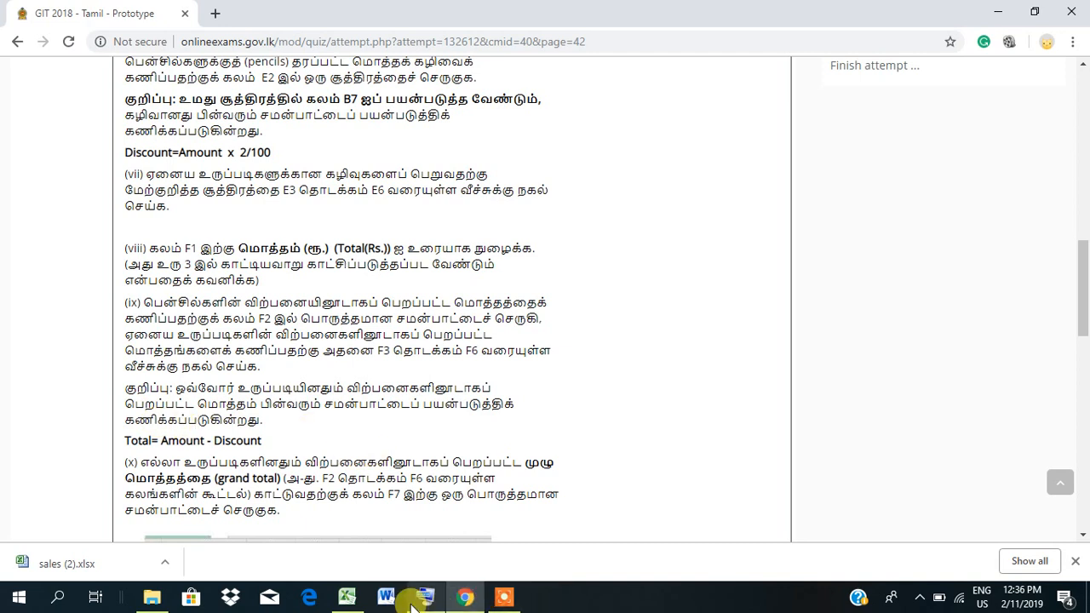
click(356, 598)
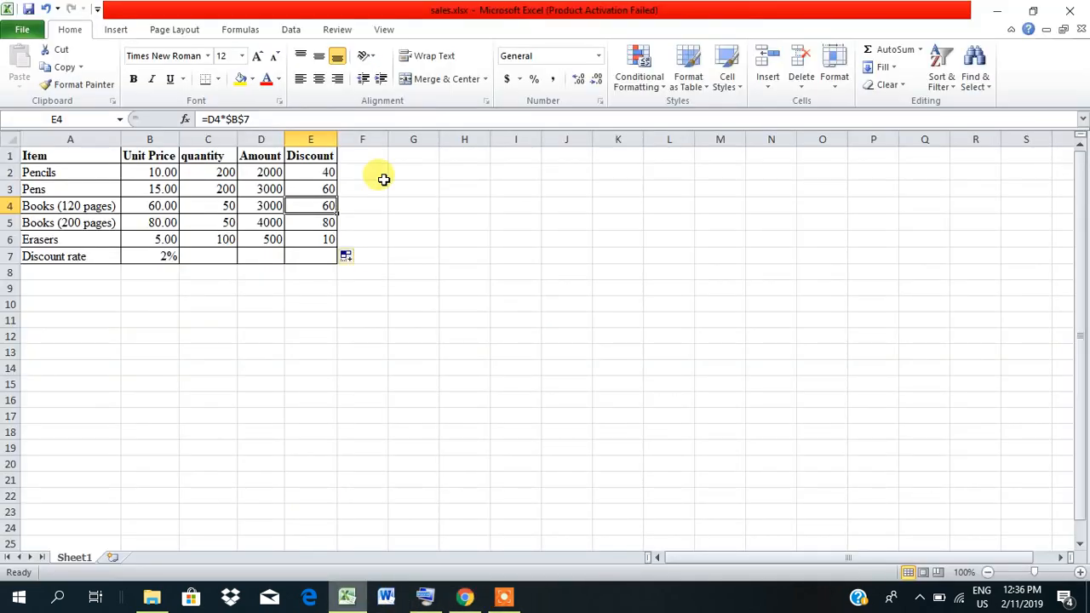
click(360, 153)
text(total()
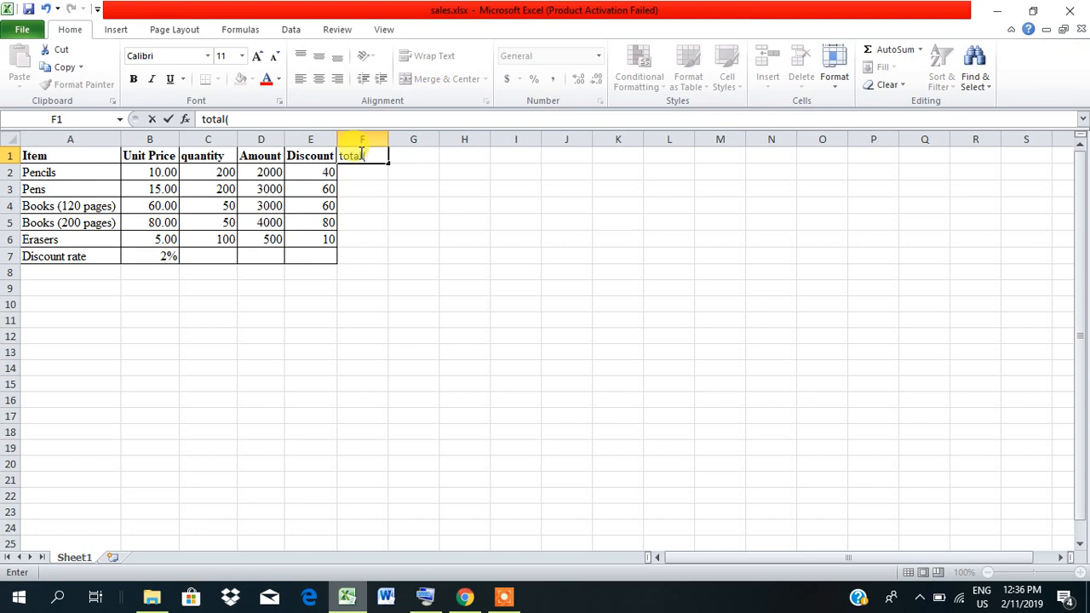
text(rs))
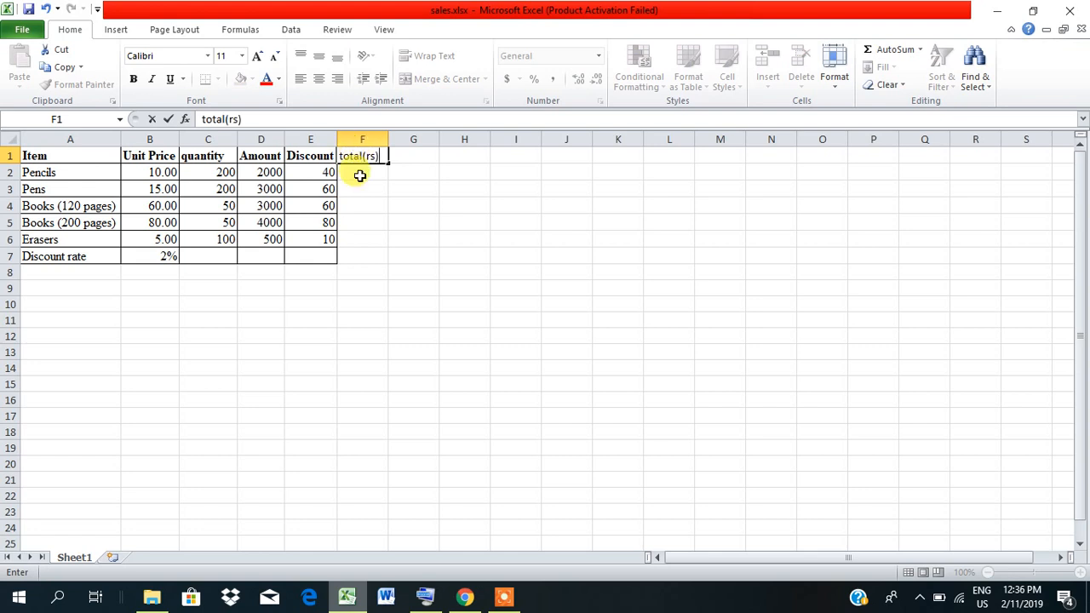
Enter the formula =D2-E2 in cell F2 for the pencils' total and copy it down to F3:F6.
click(360, 174)
text(=)
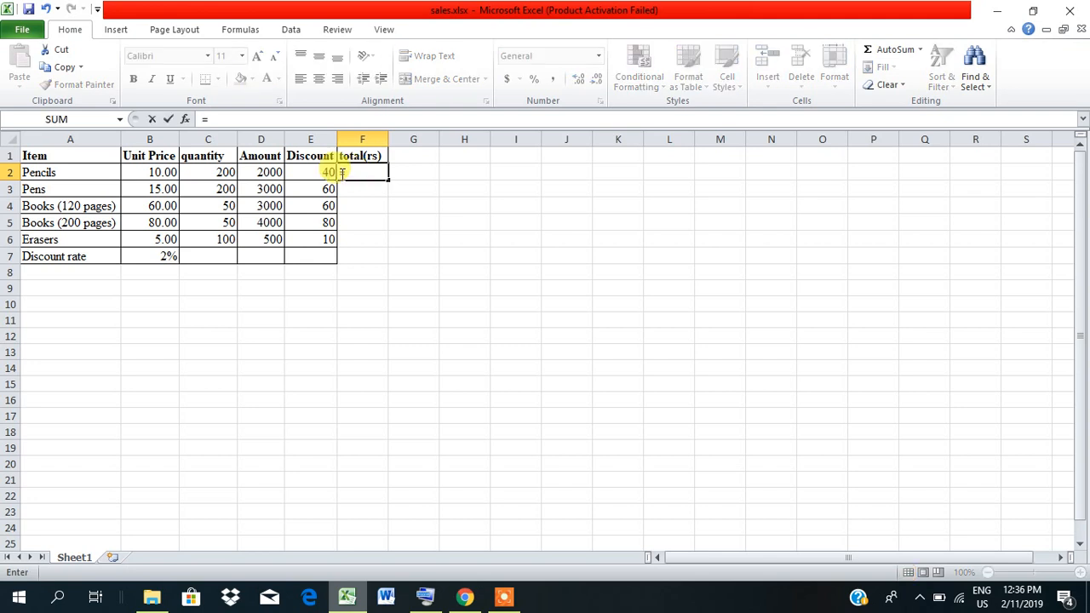
click(266, 170)
text(-)
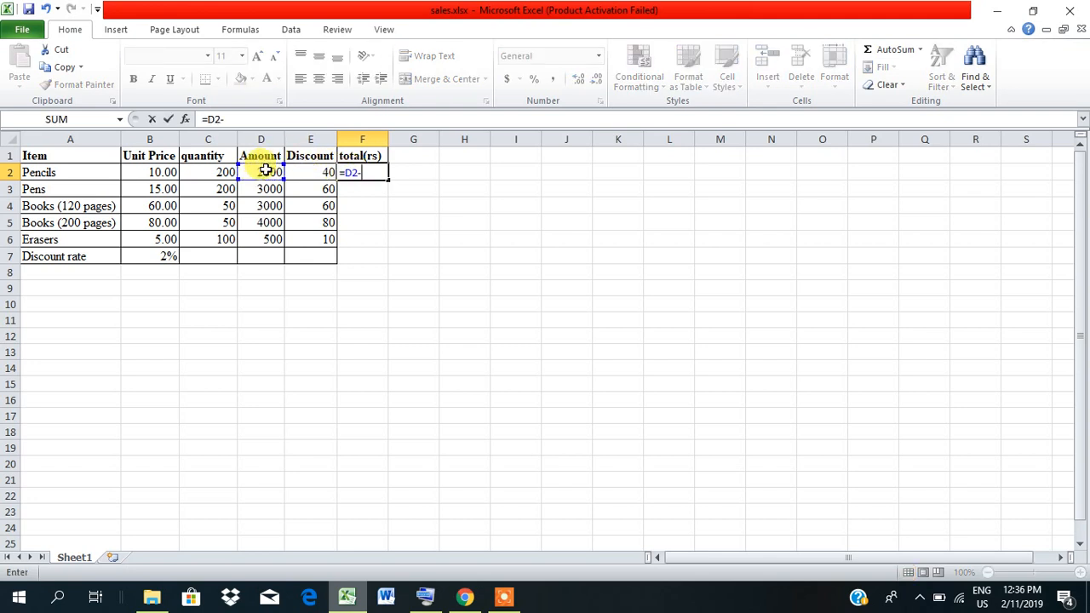
click(321, 171)
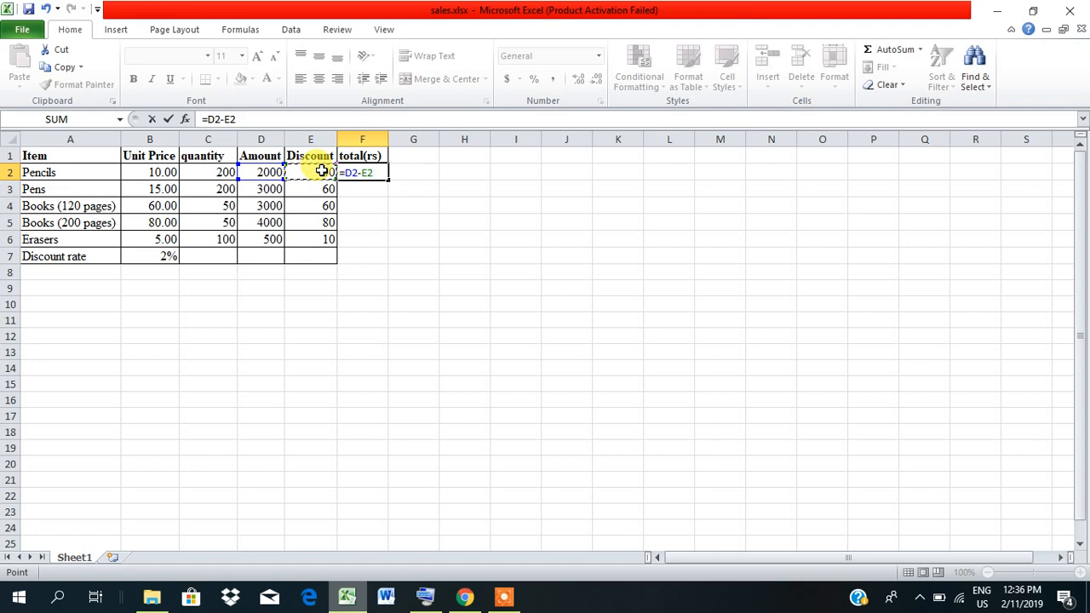
key(Return)
click(378, 172)
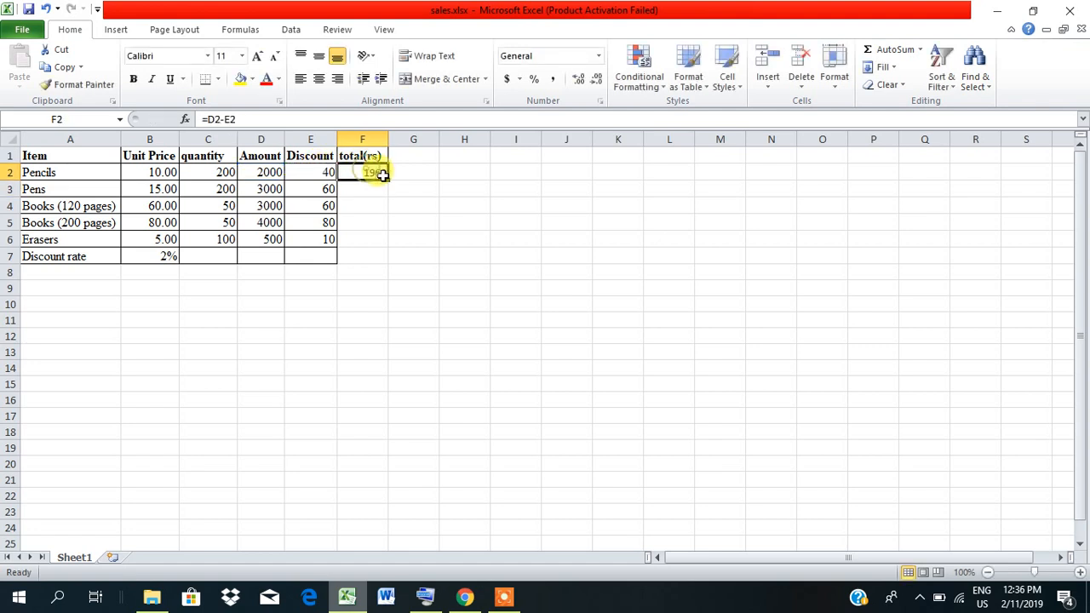
drag(387, 180, 387, 243)
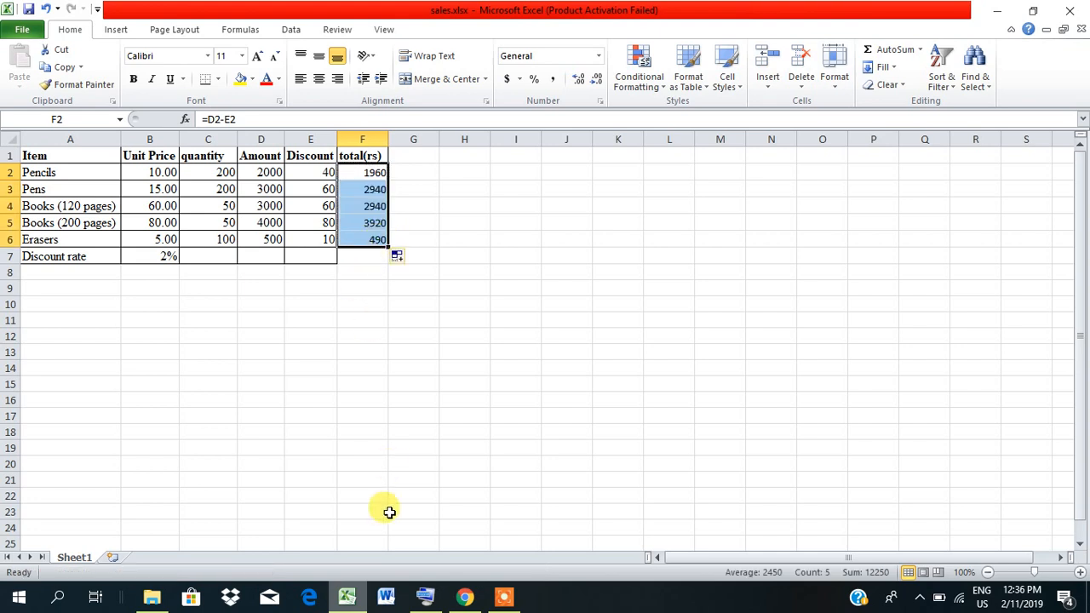
Switch to the exam page in Chrome and read part (x) on the grand total in F7, Figure 3 and the remaining parts.
click(467, 598)
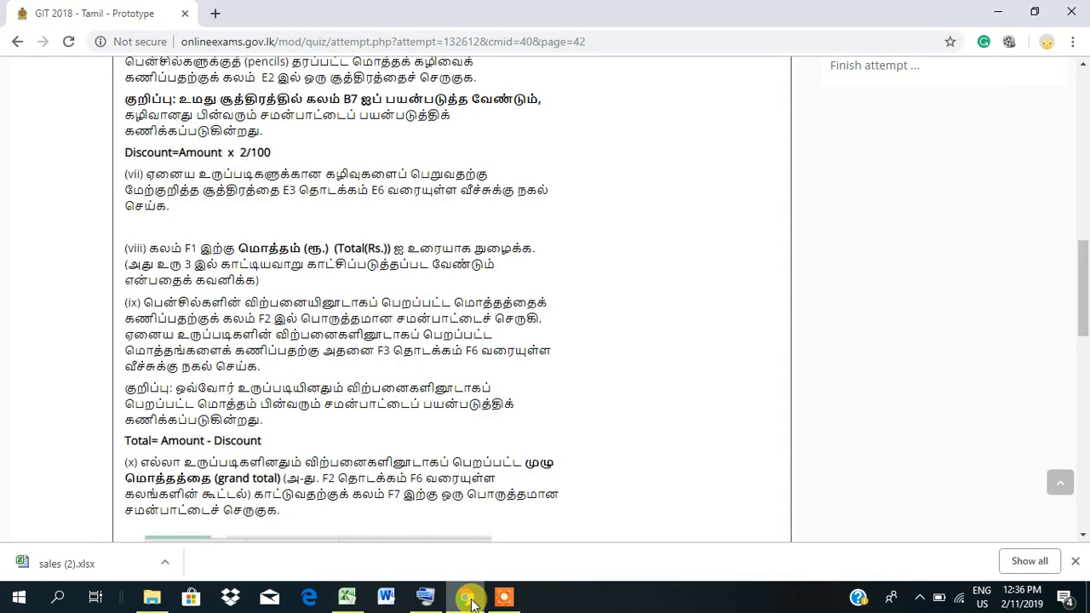
key(Down)
key(Down)
key(Down)
key(Down)
key(Down)
key(Down)
key(Down)
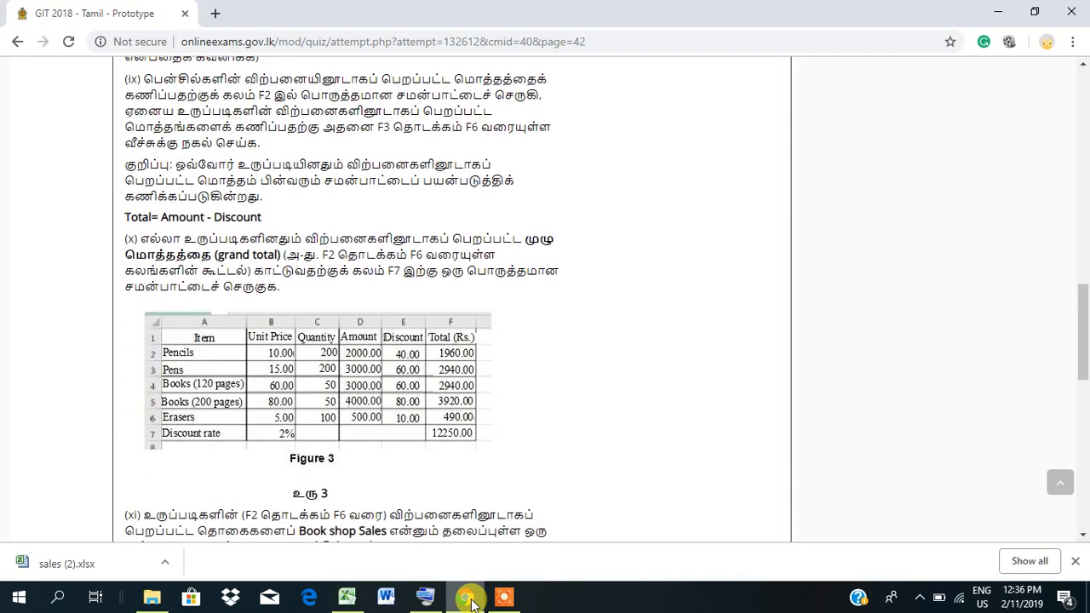
key(Down)
key(Down)
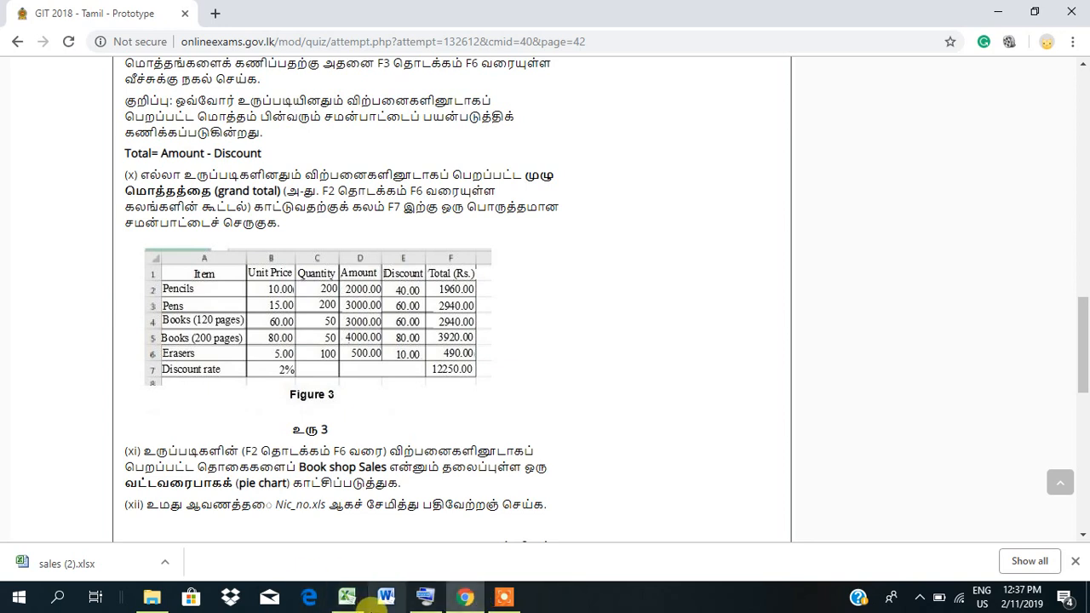
Switch to Excel and enter a SUM formula over F2:F6 in cell F7 for the grand total.
click(355, 602)
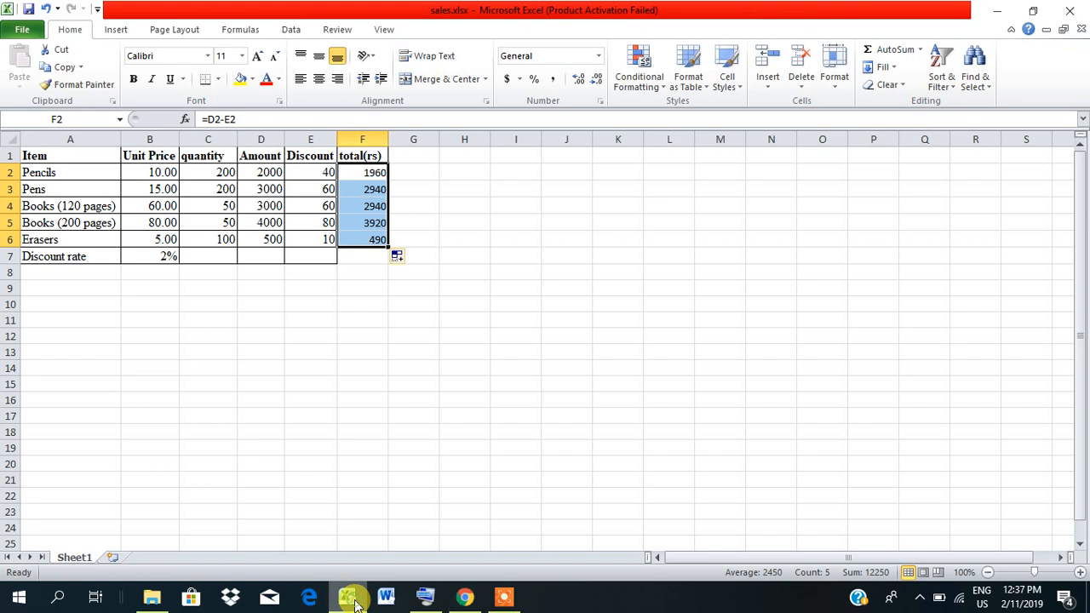
click(342, 258)
text(=)
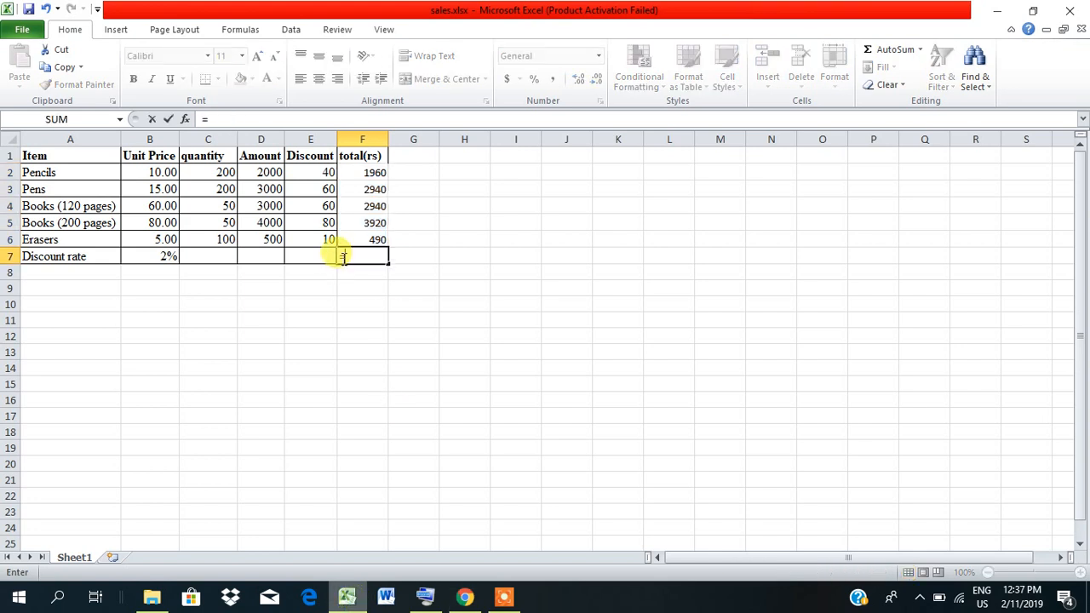
text(sum)
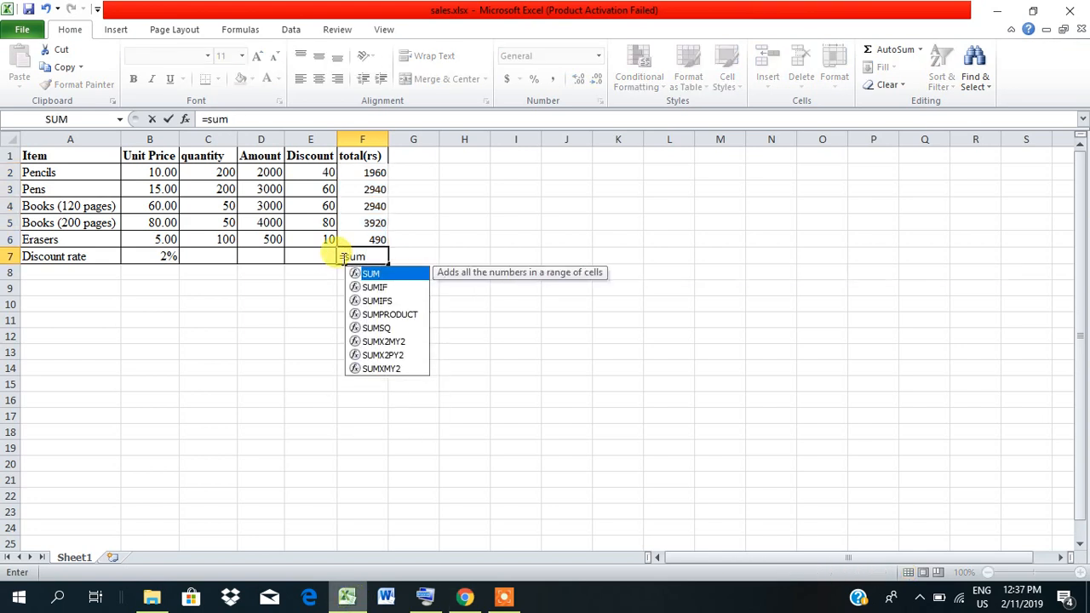
text(()
drag(350, 170, 359, 236)
text())
key(Return)
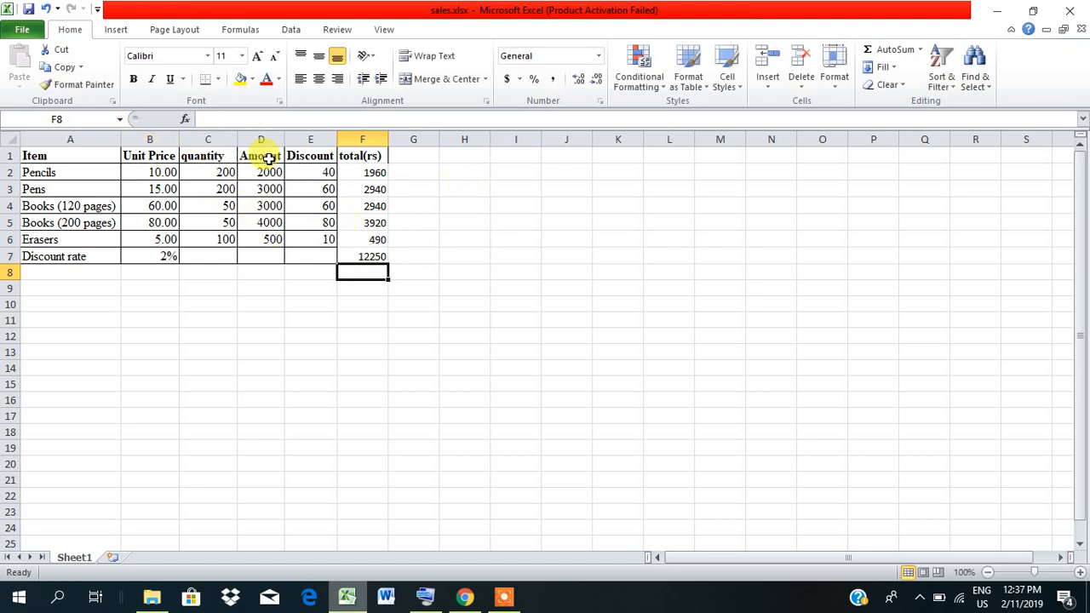
Format the cells D2:F7 with the Number category and 2 decimal places.
drag(264, 170, 354, 261)
right_click(354, 260)
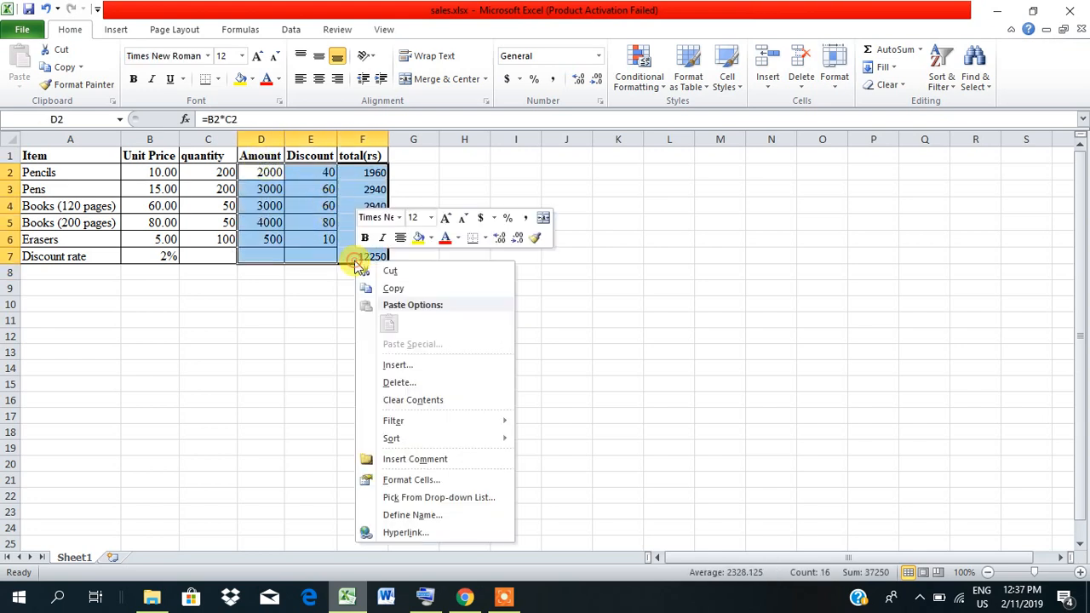
click(373, 482)
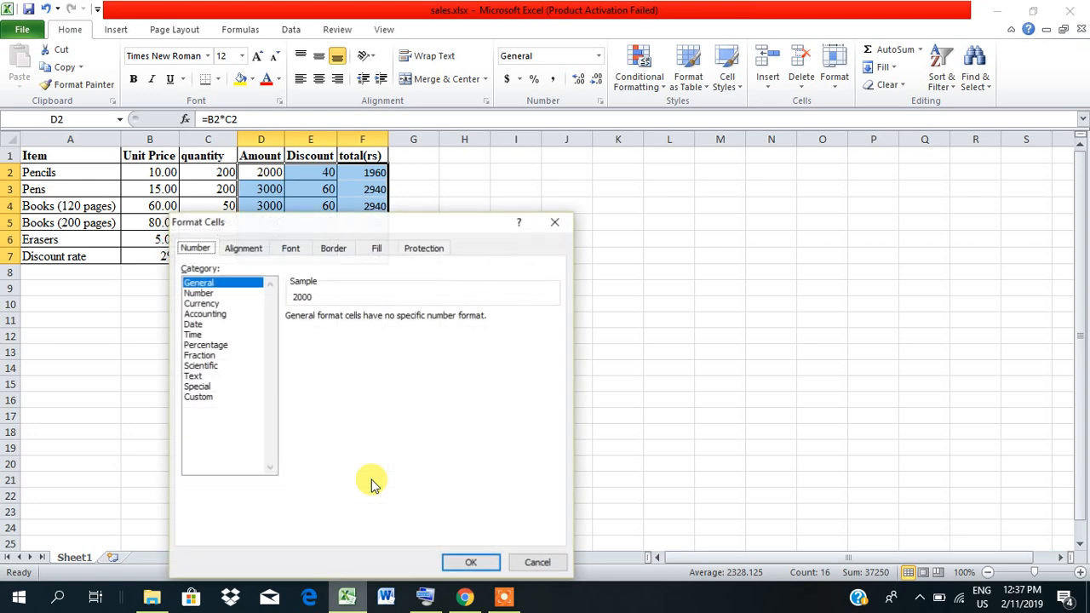
click(201, 292)
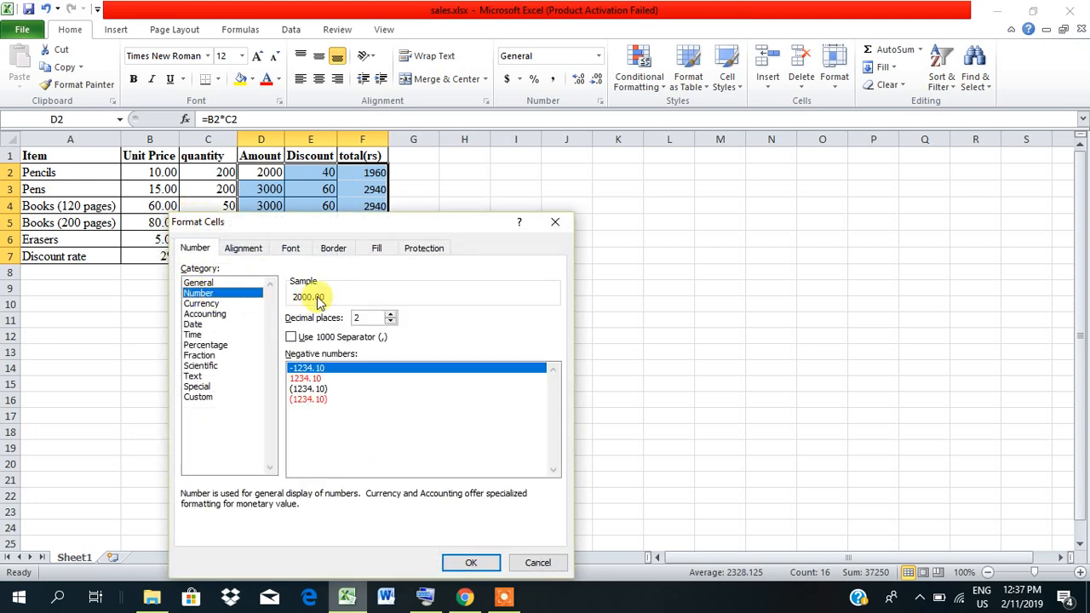
click(459, 563)
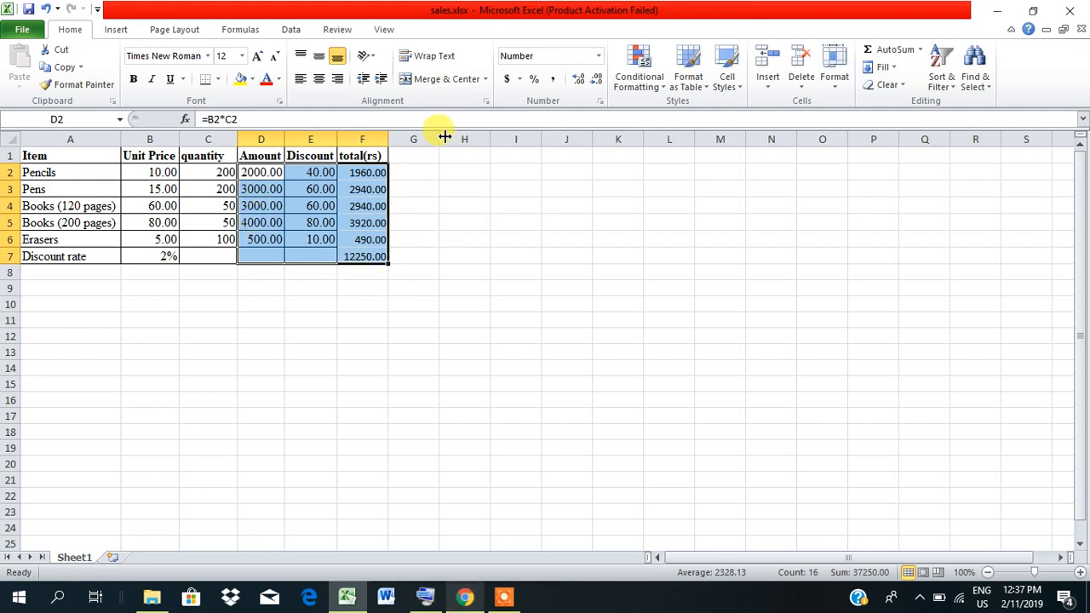
click(453, 204)
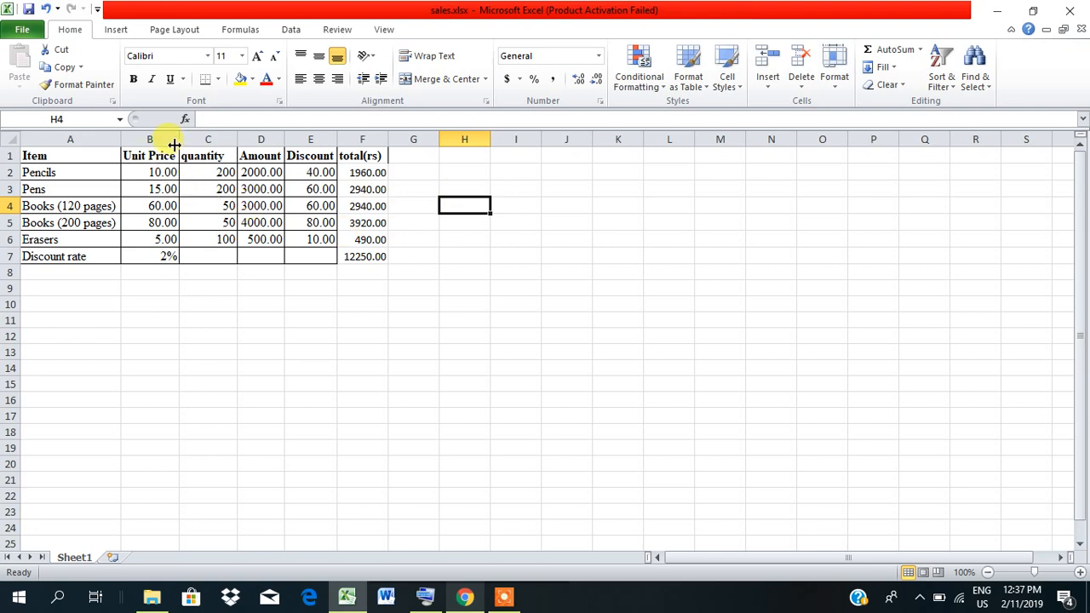
Apply All Borders to the range B1:F7 of the sales table.
drag(134, 155, 377, 258)
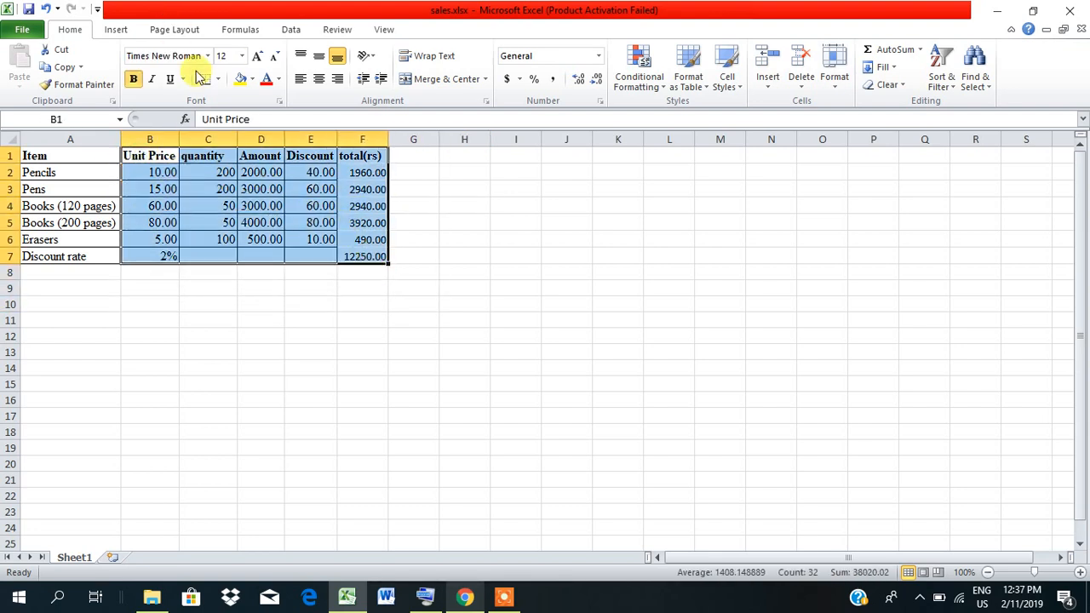
click(218, 79)
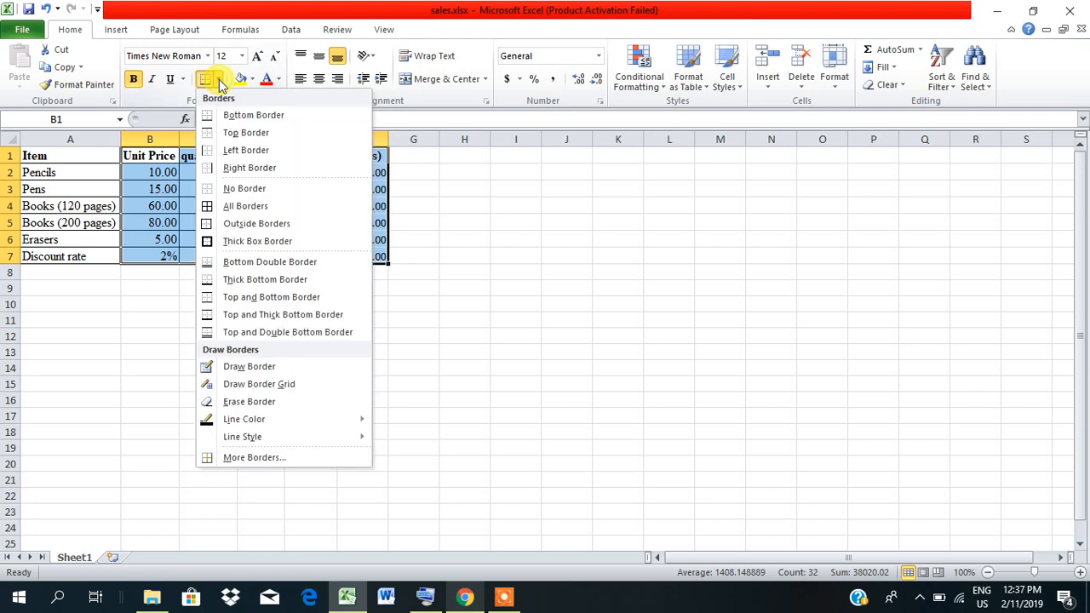
click(218, 206)
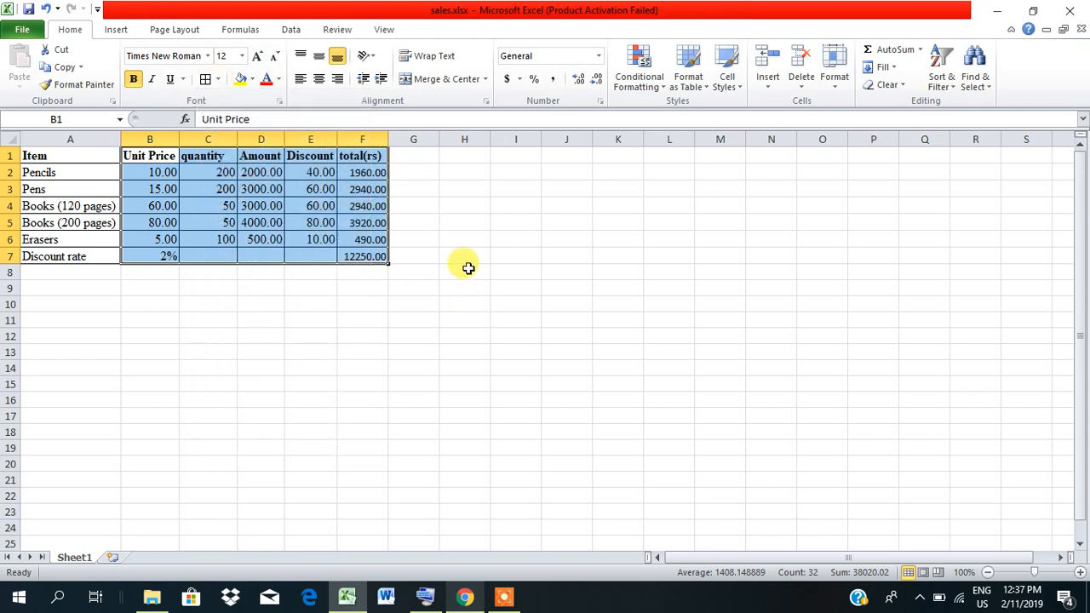
click(479, 366)
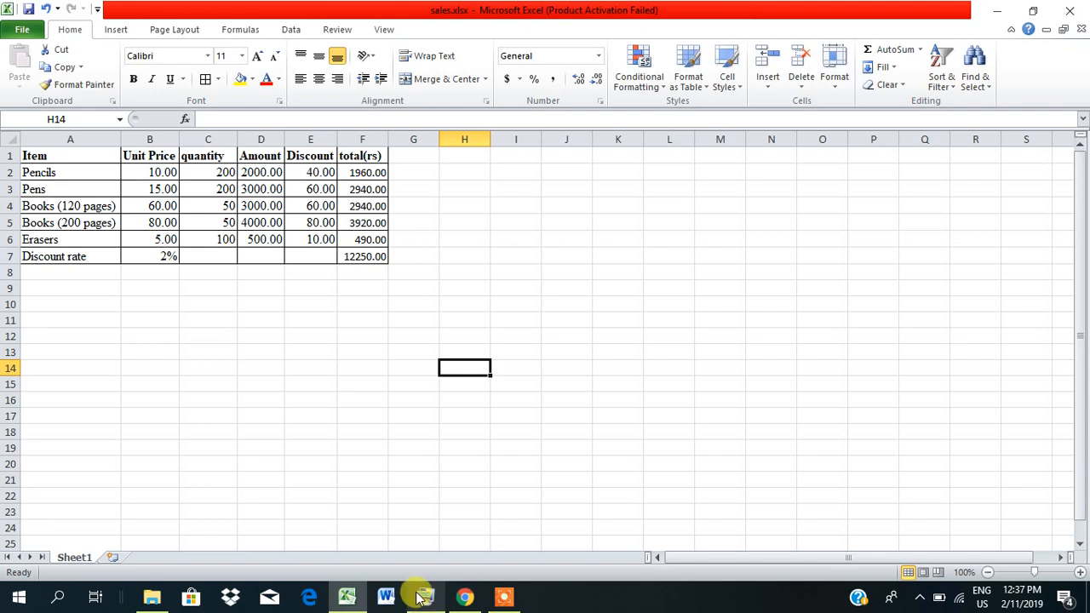
Switch to the exam page in Chrome and read parts (xi) and (xii) on the pie chart and saving the file.
click(465, 596)
scroll(364, 469, down, 3)
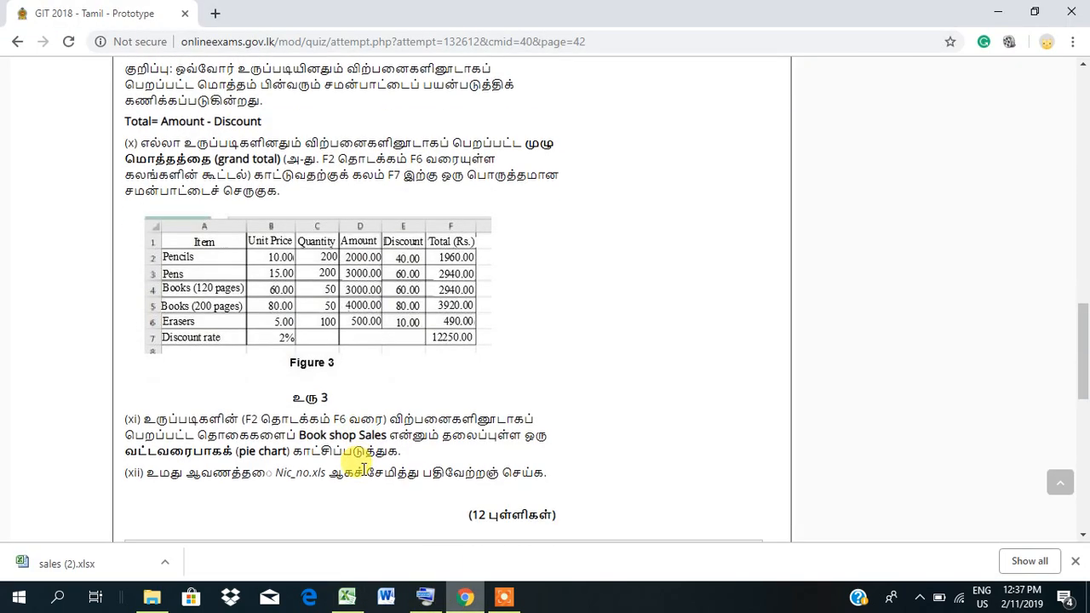
scroll(364, 469, up, 1)
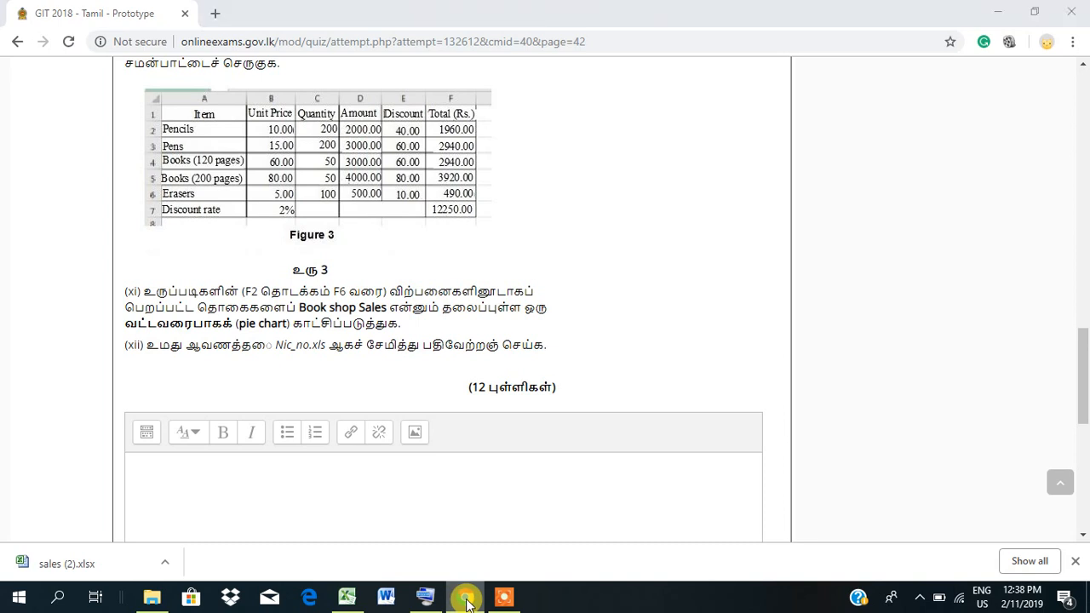
Return to Excel, insert a basic 2-D pie chart of the totals in F2:F6, and move it to the empty cells beside the sales table.
click(467, 600)
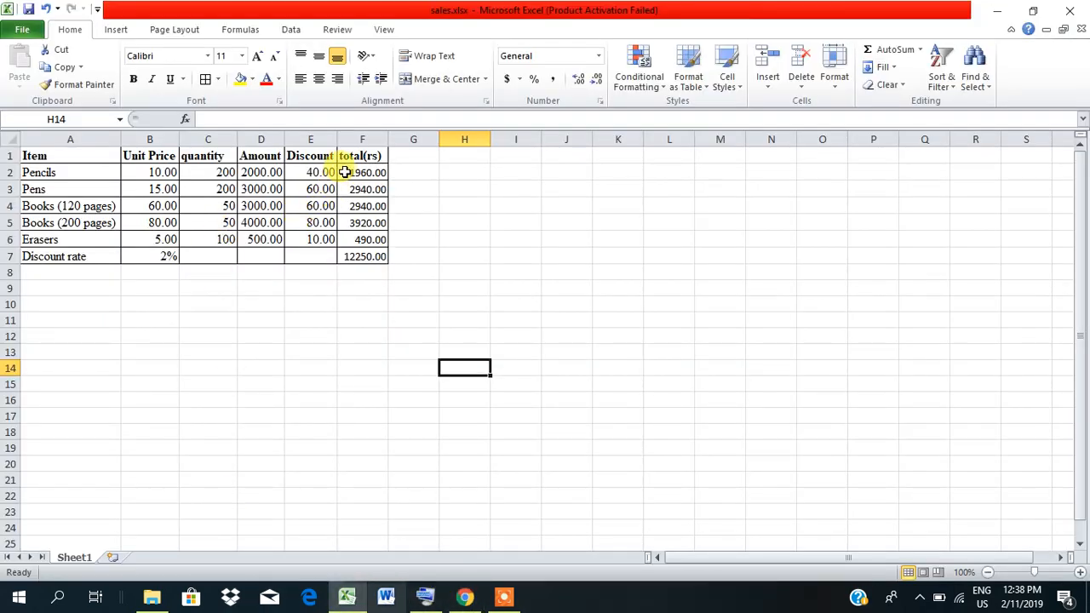
drag(349, 172, 366, 235)
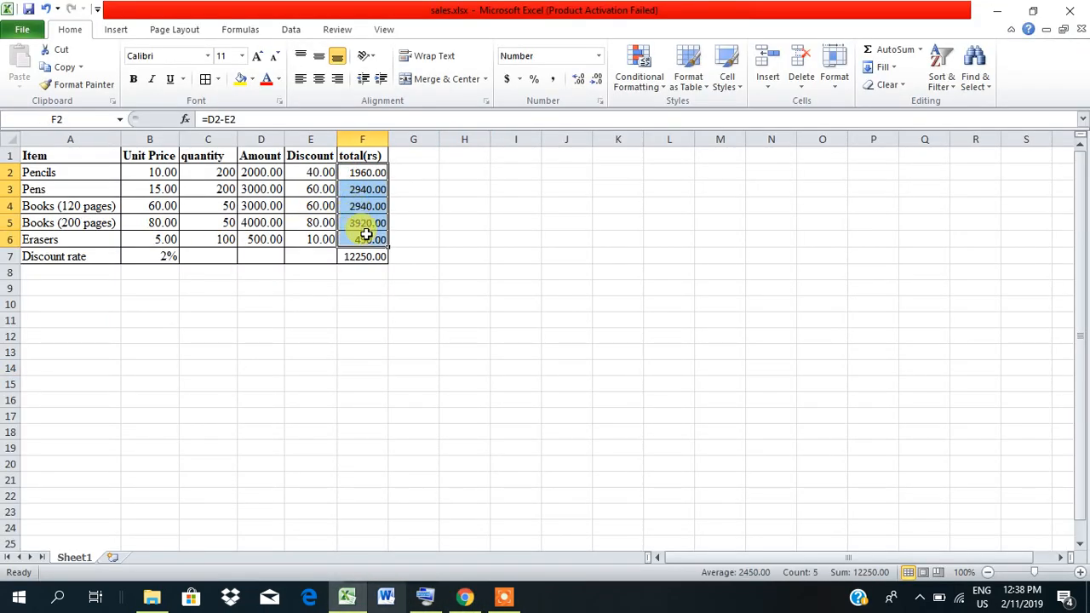
click(120, 30)
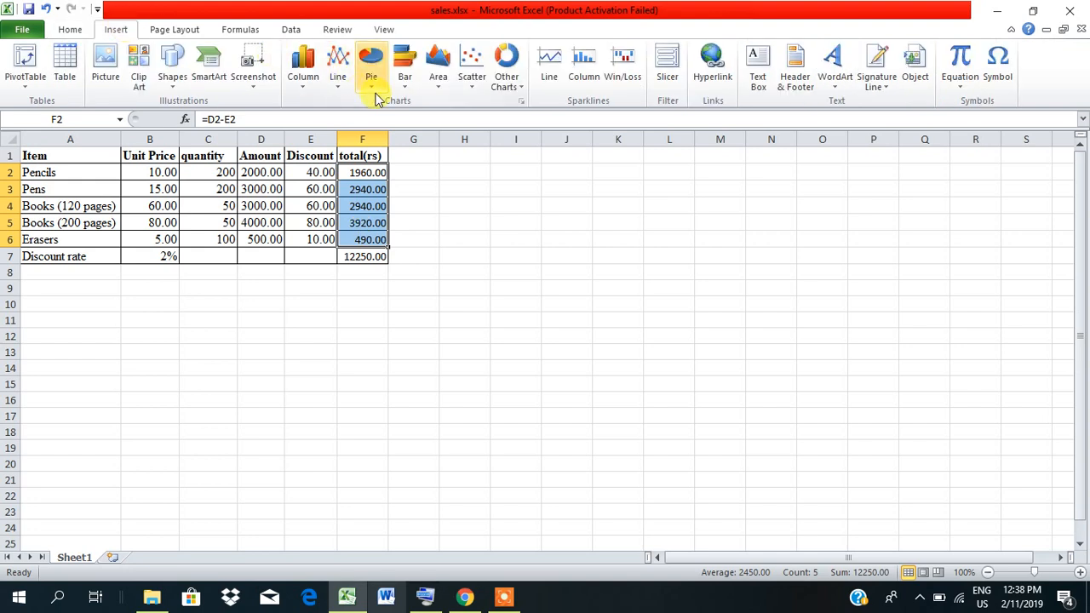
click(369, 68)
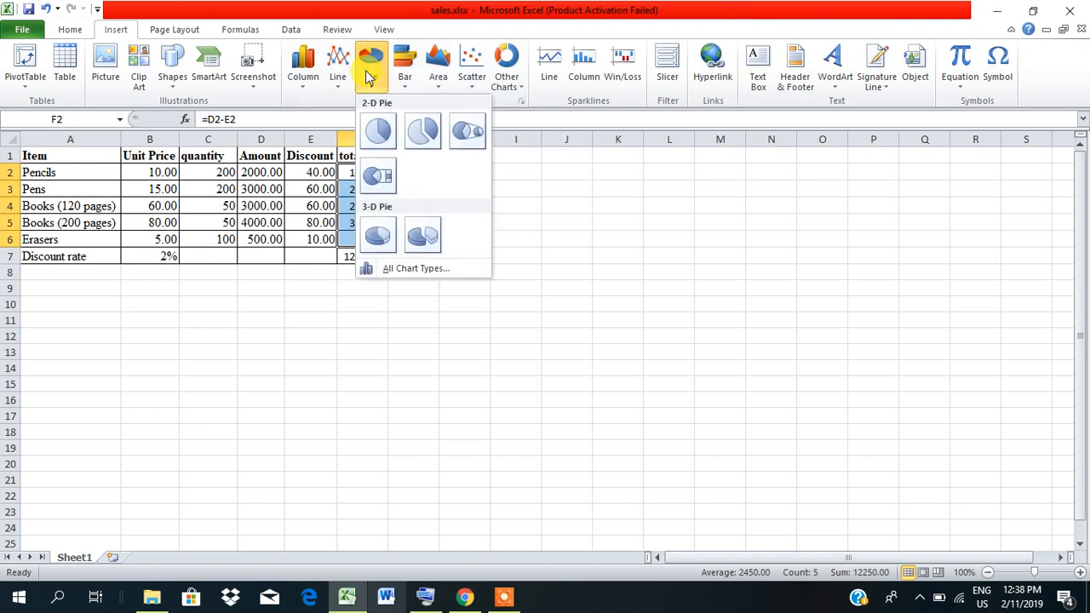
click(379, 131)
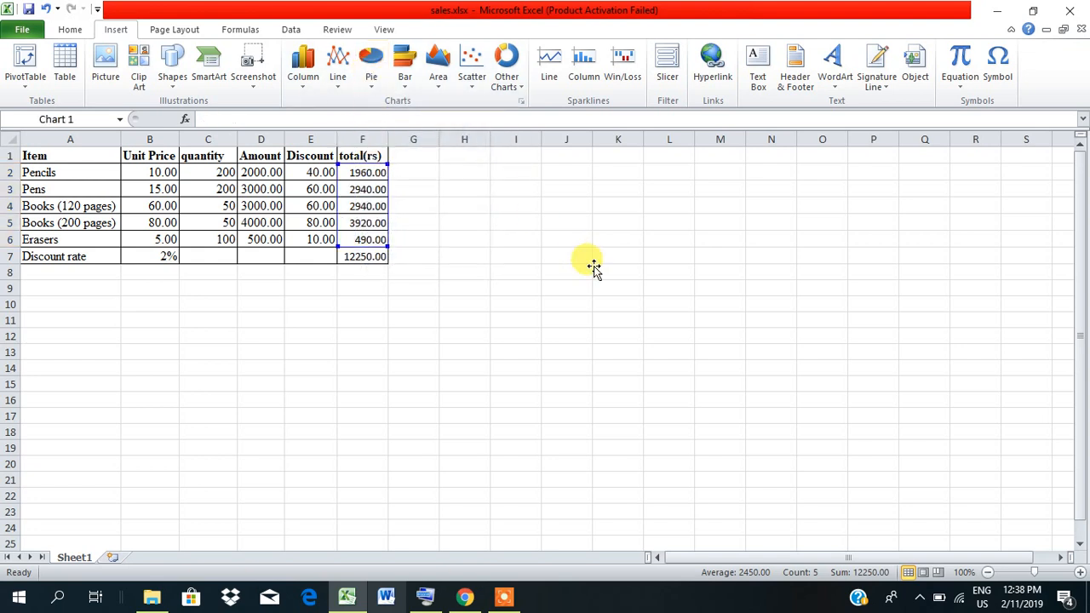
drag(641, 266, 790, 256)
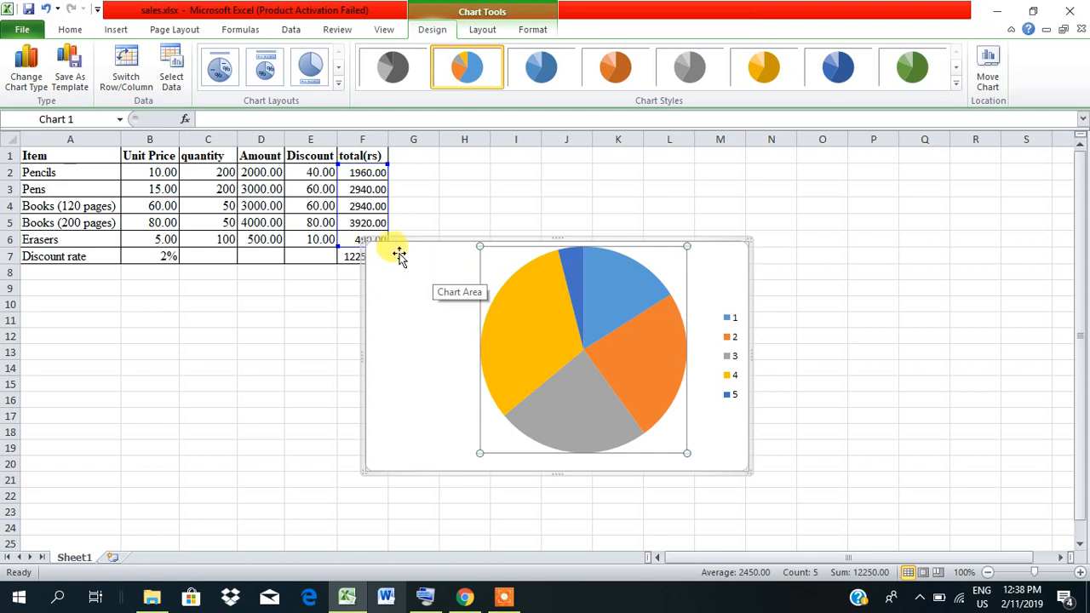
drag(394, 240, 564, 231)
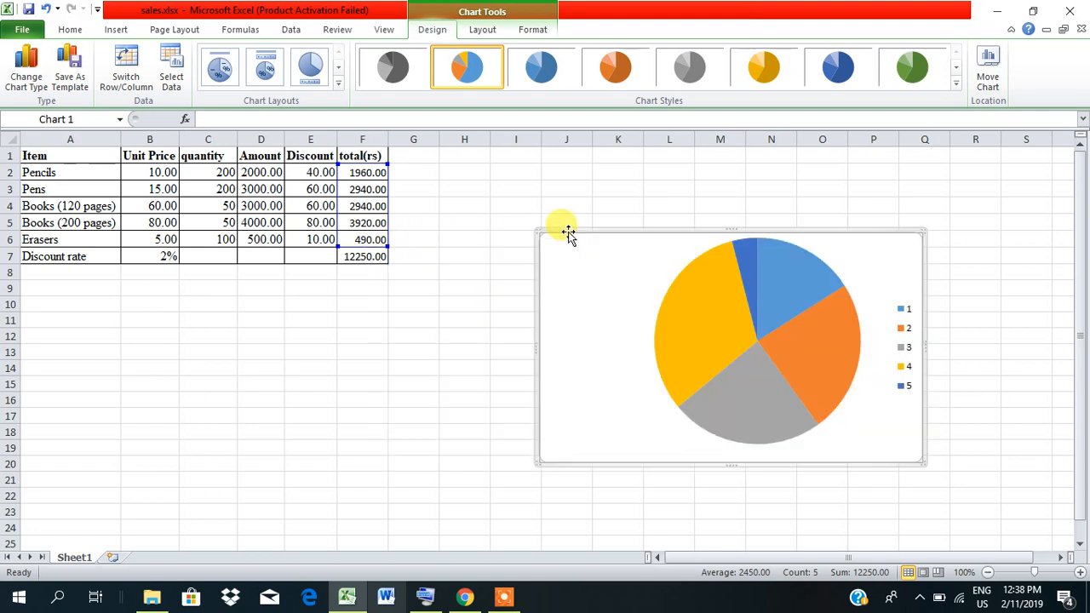
Apply the chart layout with a title, percentage labels on the slices and a separate legend to the pie chart.
drag(712, 307, 698, 304)
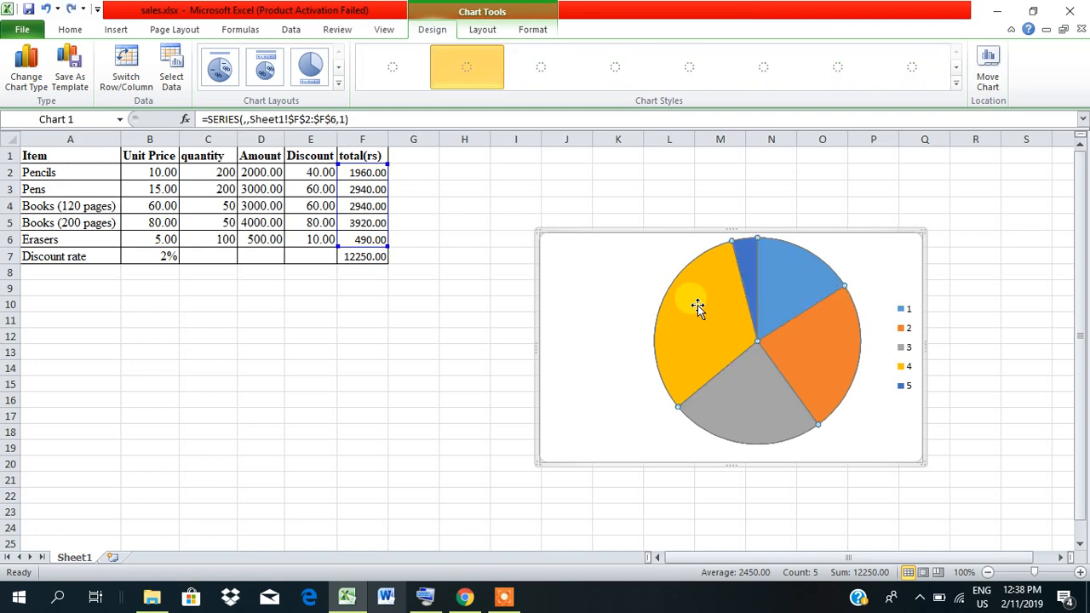
click(213, 65)
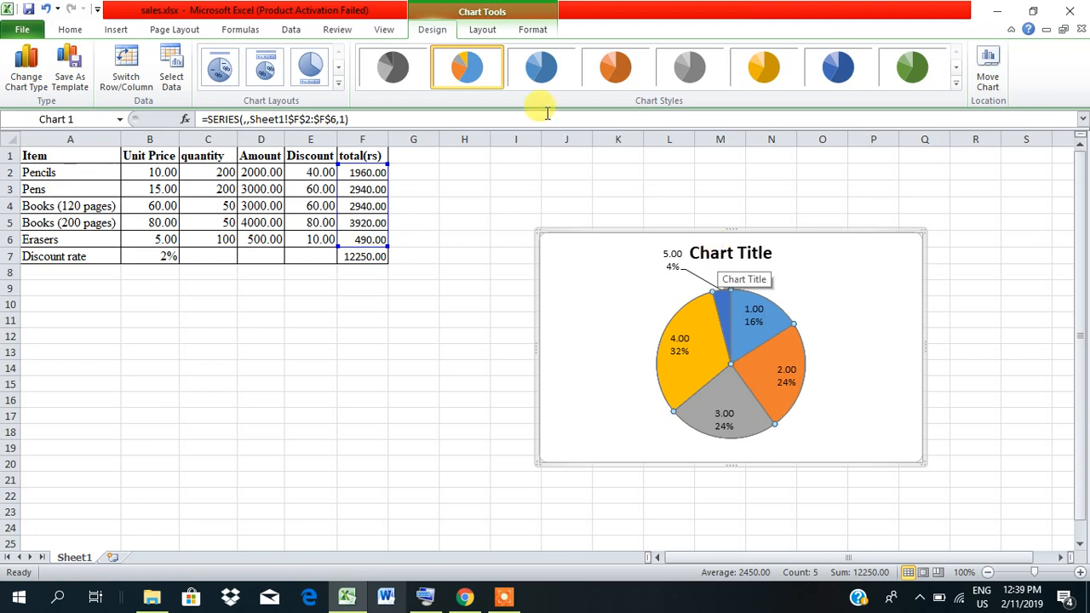
click(338, 85)
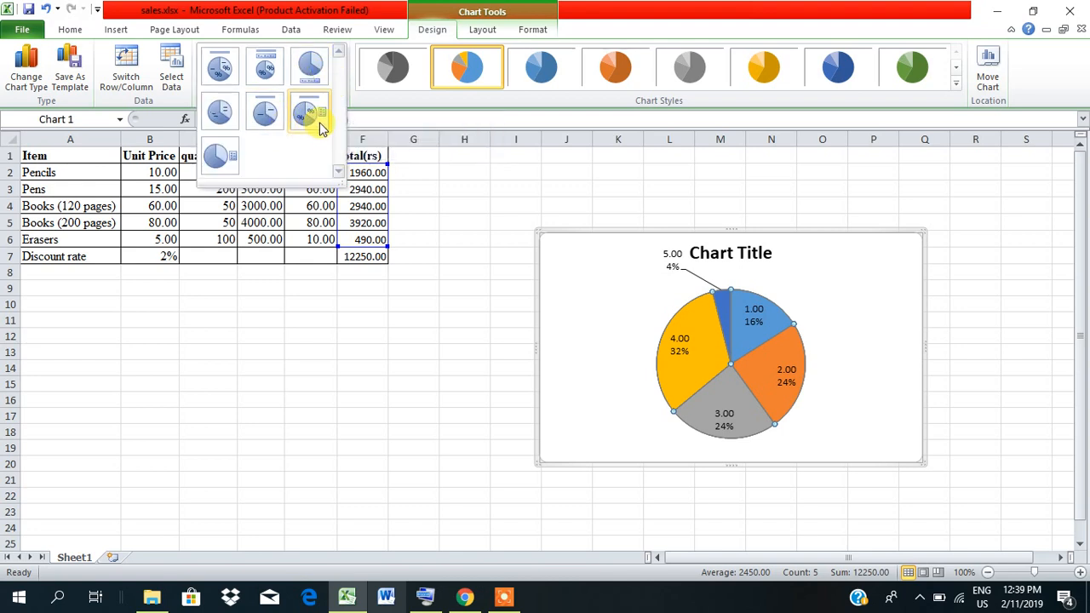
click(308, 111)
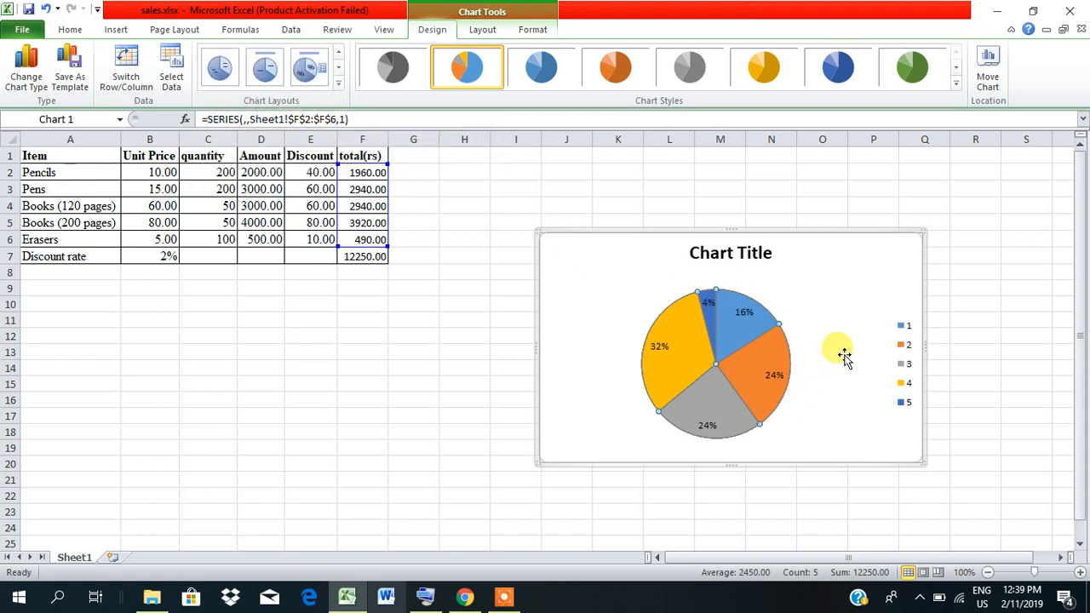
click(710, 252)
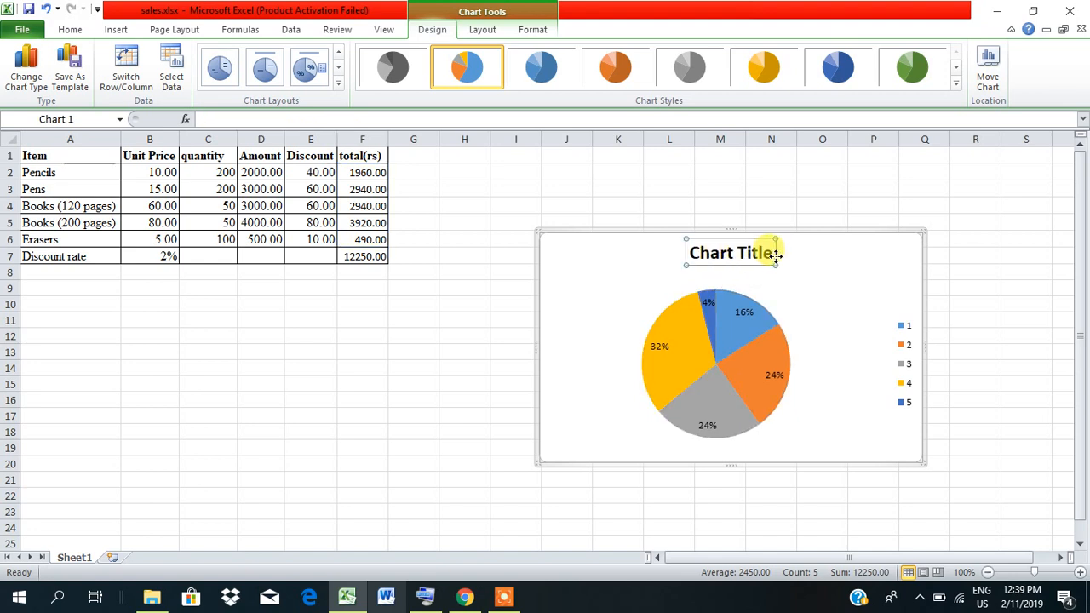
key(Delete)
key(Delete)
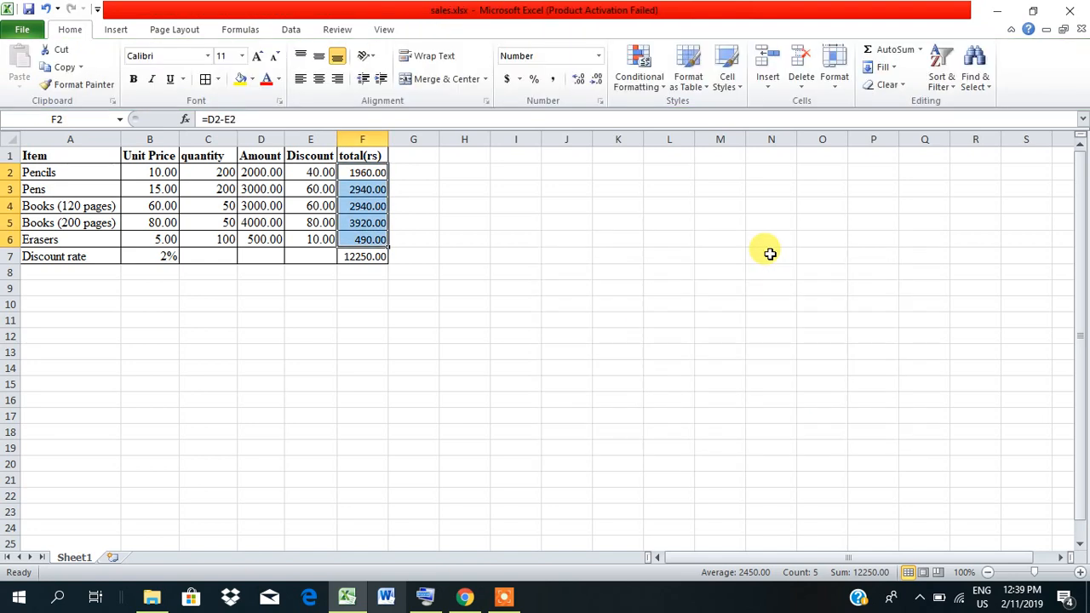
key(ctrl+z)
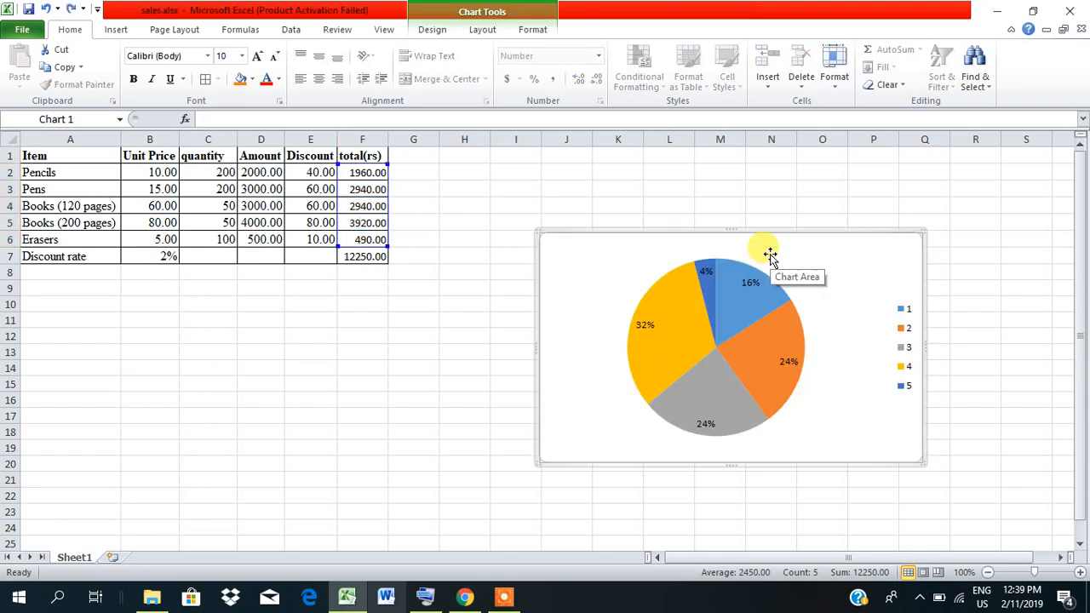
key(ctrl+z)
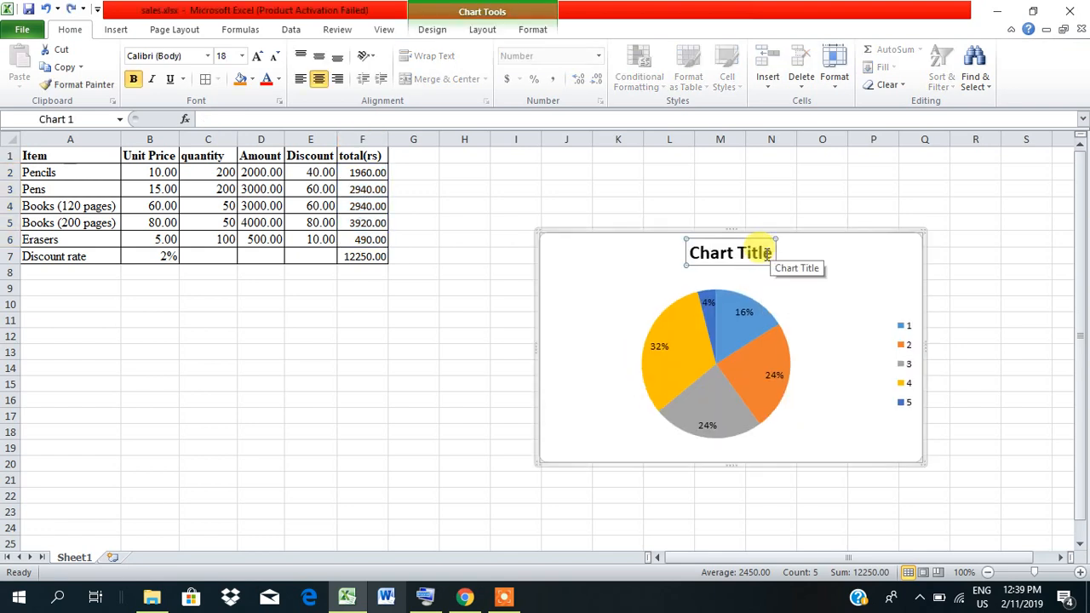
Replace the pie chart's placeholder title with "Book shop sales".
click(771, 252)
key(BackSpace)
key(BackSpace)
key(BackSpace)
key(BackSpace)
key(BackSpace)
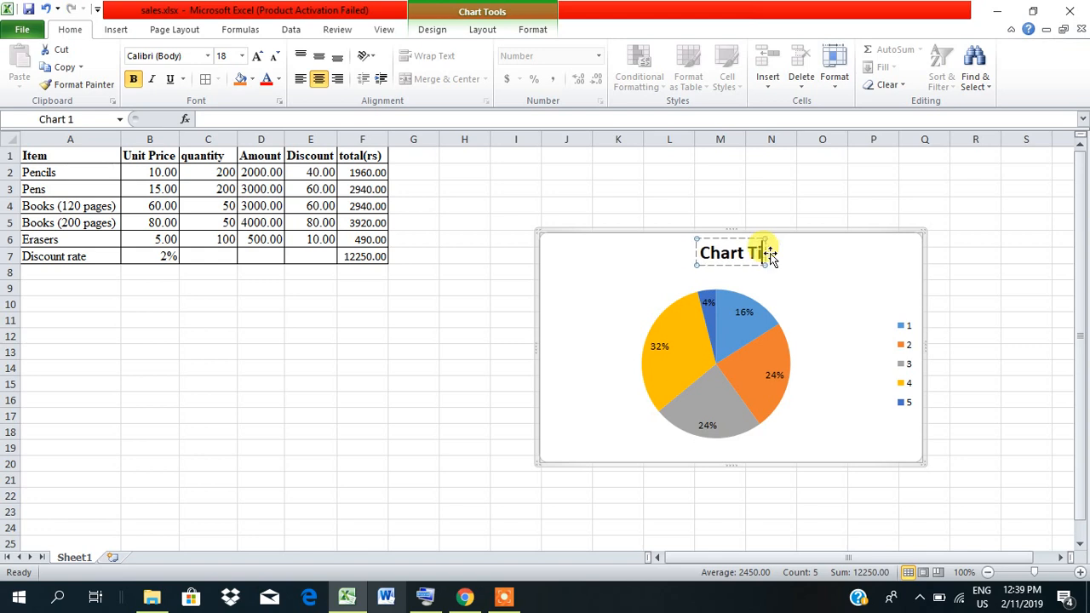
key(BackSpace)
key(BackSpace)
key(BackSpace)
key(BackSpace)
key(BackSpace)
text(boo)
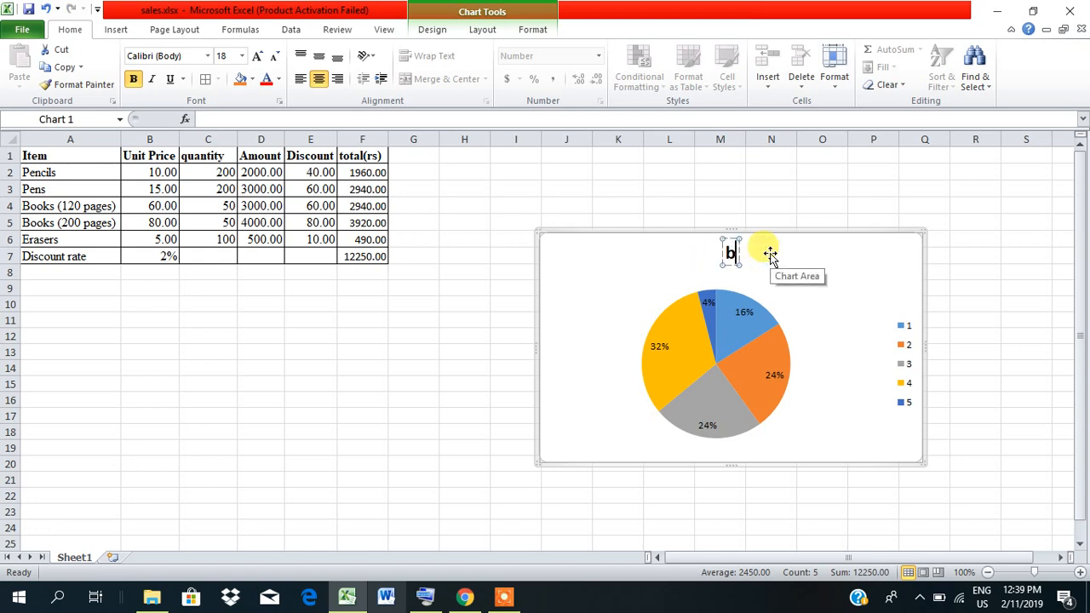
key(BackSpace)
key(BackSpace)
key(BackSpace)
text(Booo)
key(BackSpace)
text(k shop)
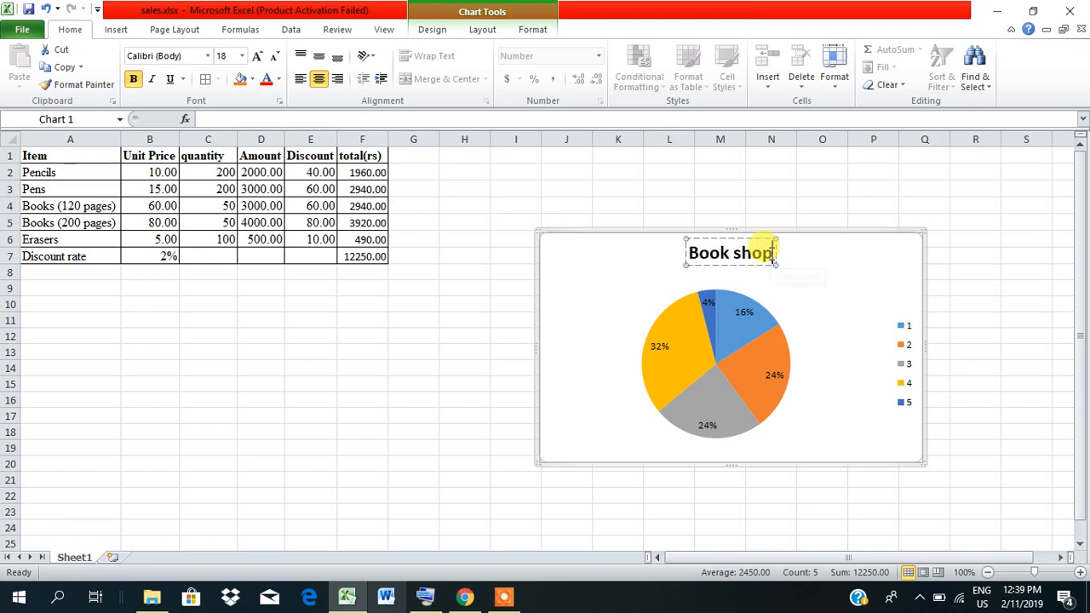
text( sales)
click(903, 321)
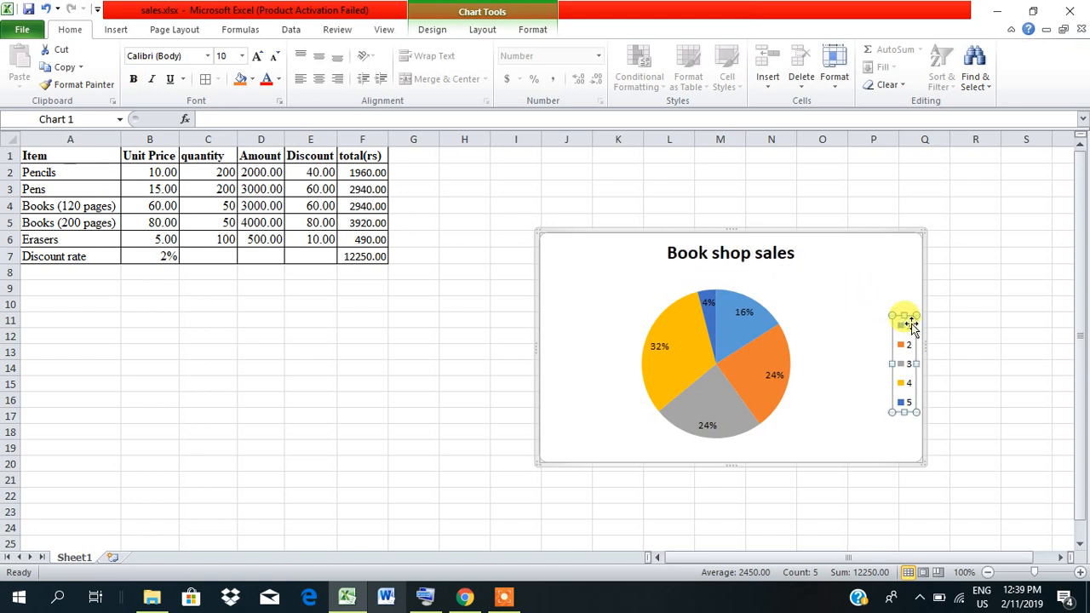
click(468, 13)
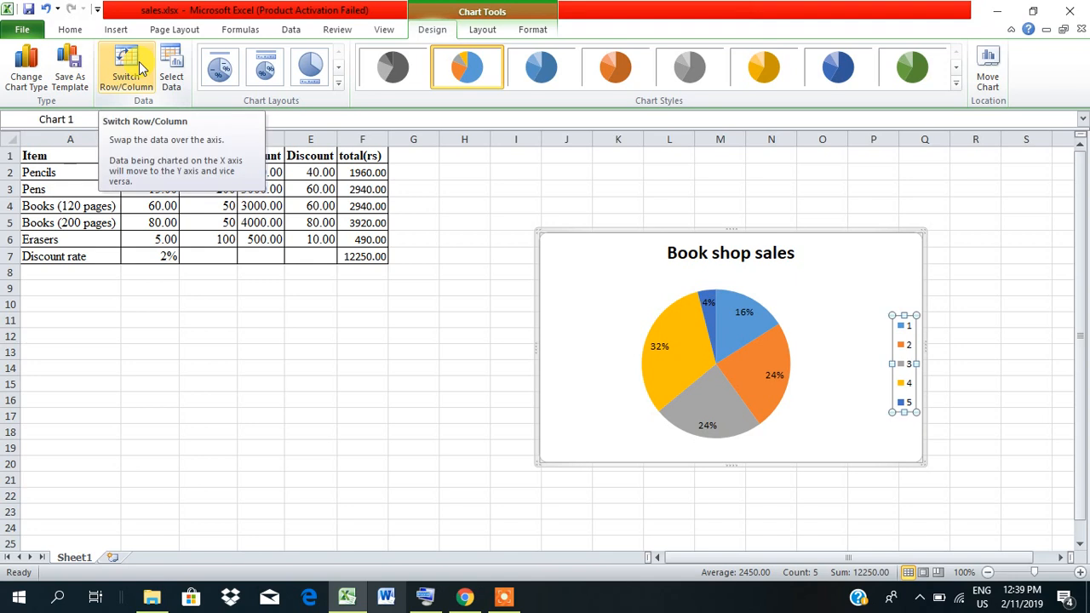
click(169, 74)
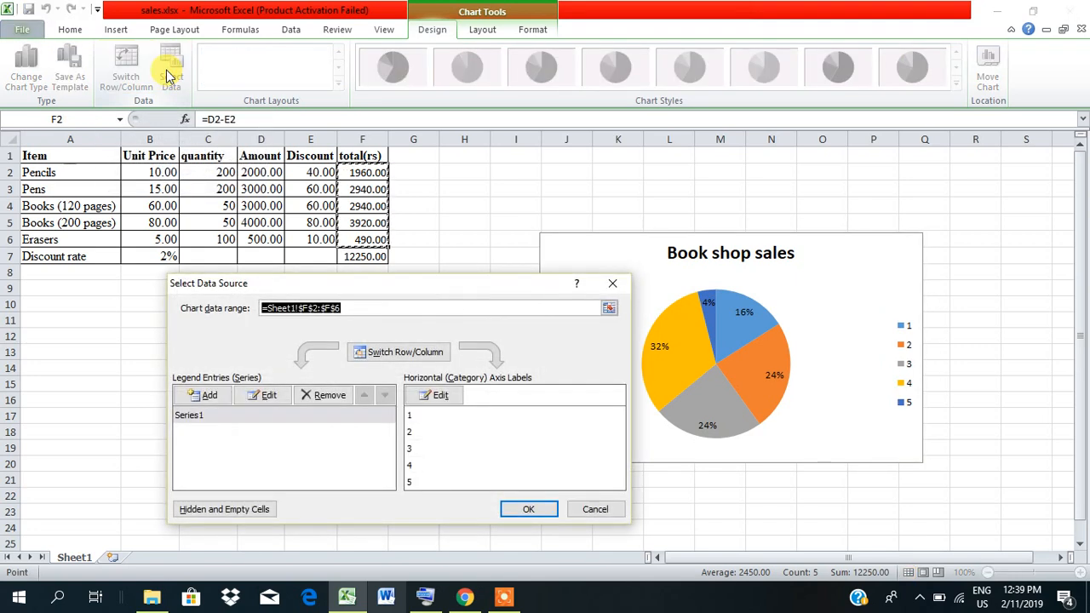
click(428, 399)
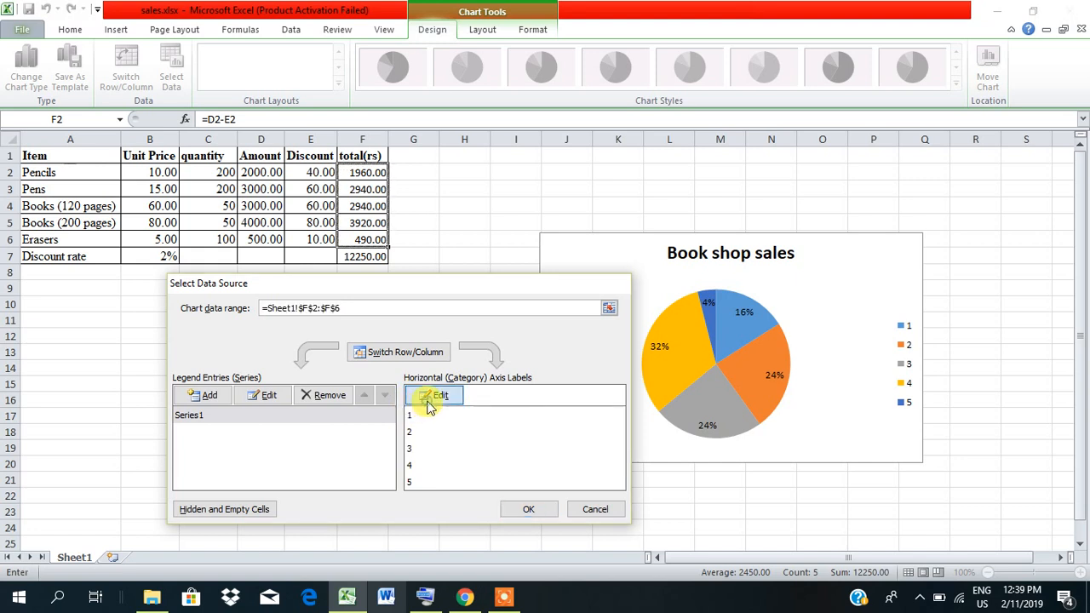
click(228, 256)
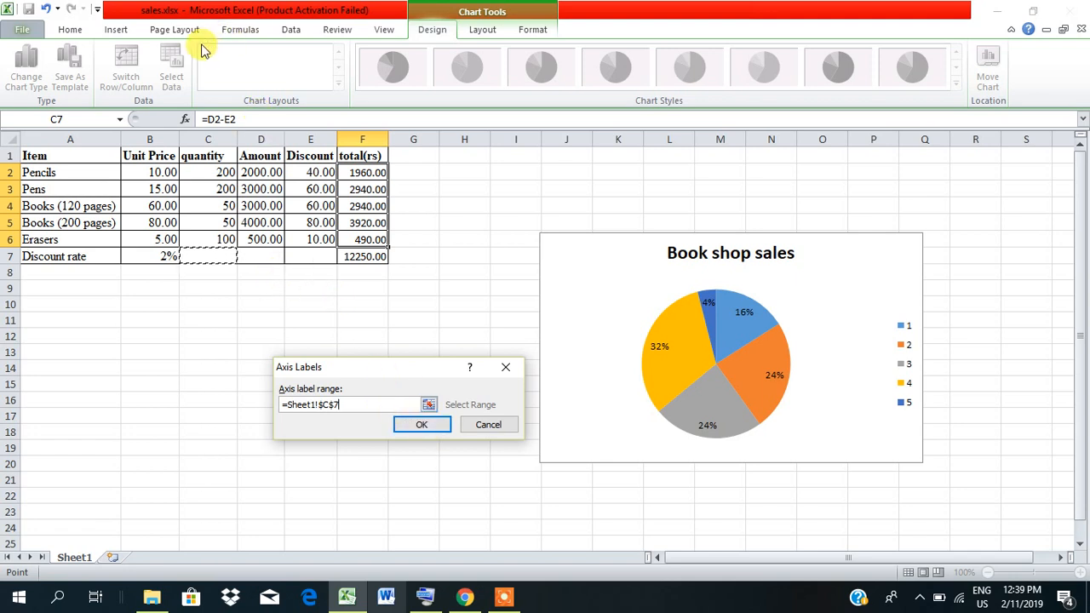
click(488, 423)
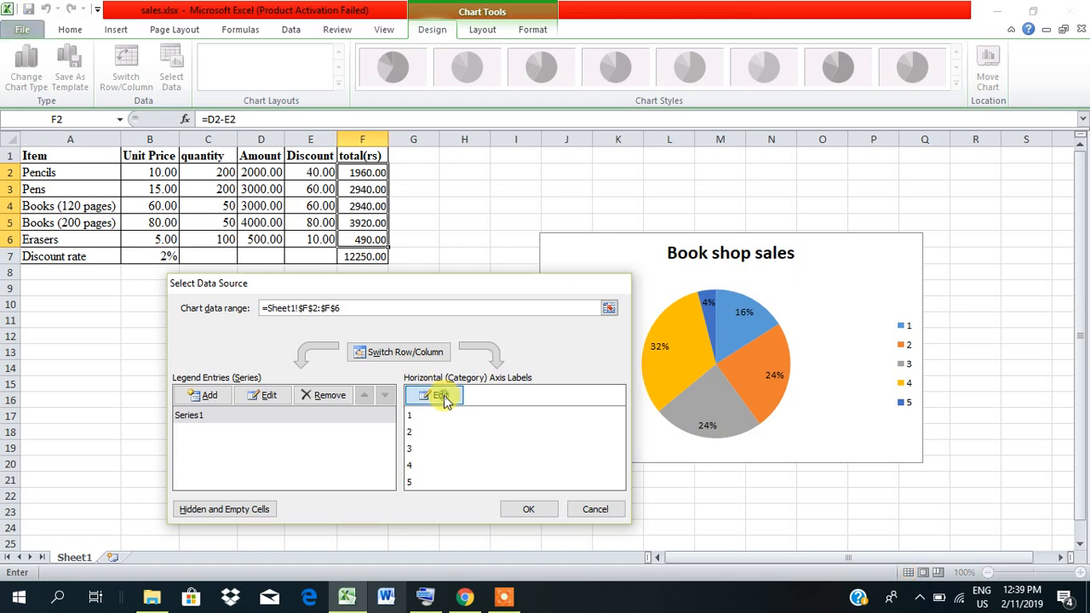
click(439, 395)
text(pencils,pens,book)
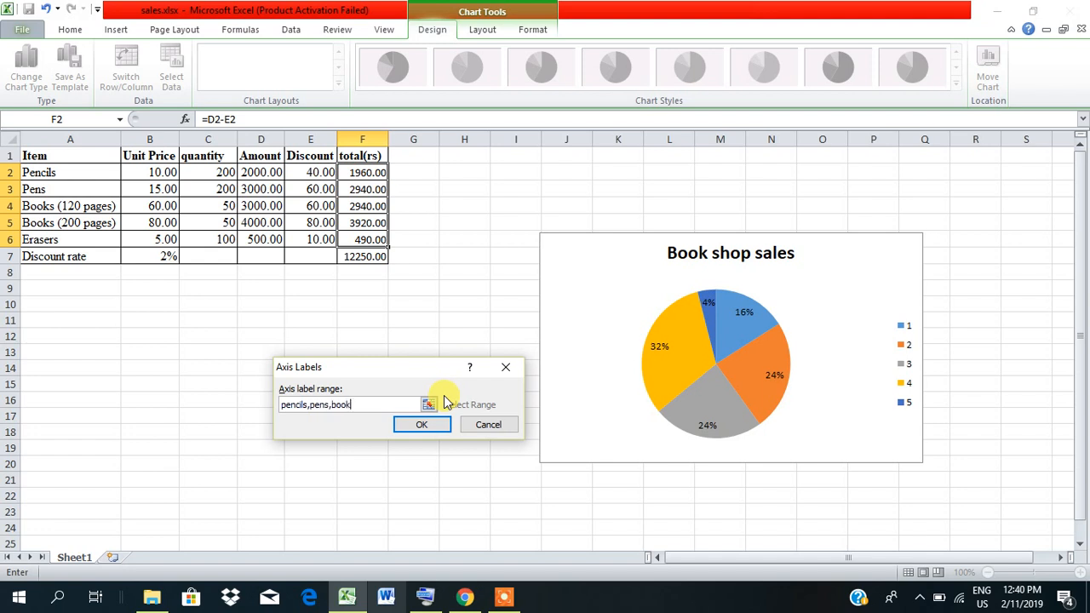
text(12)
text(),books(200),erasers)
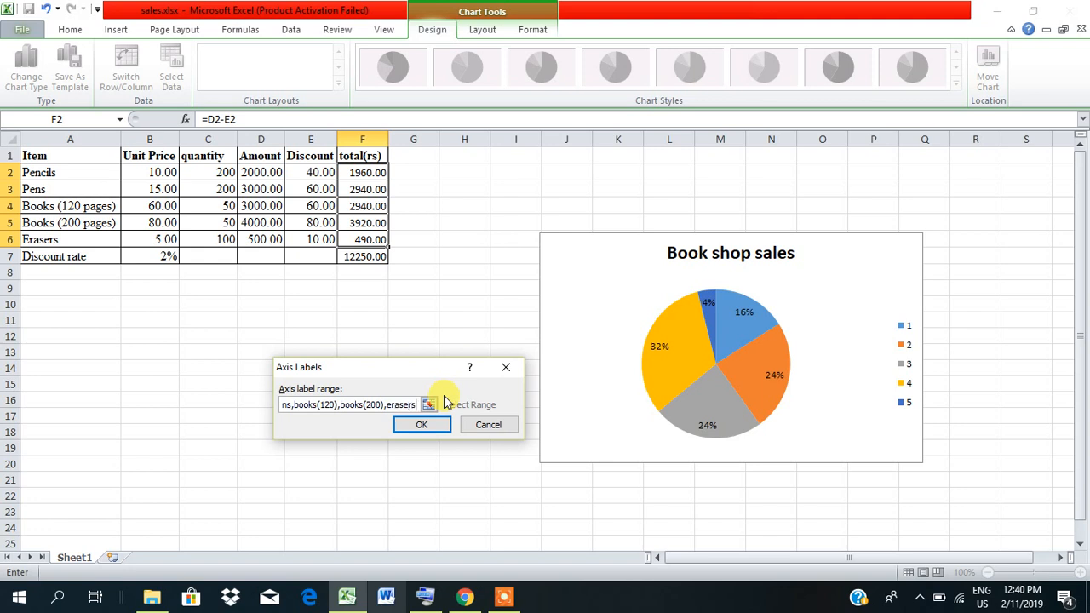
click(424, 425)
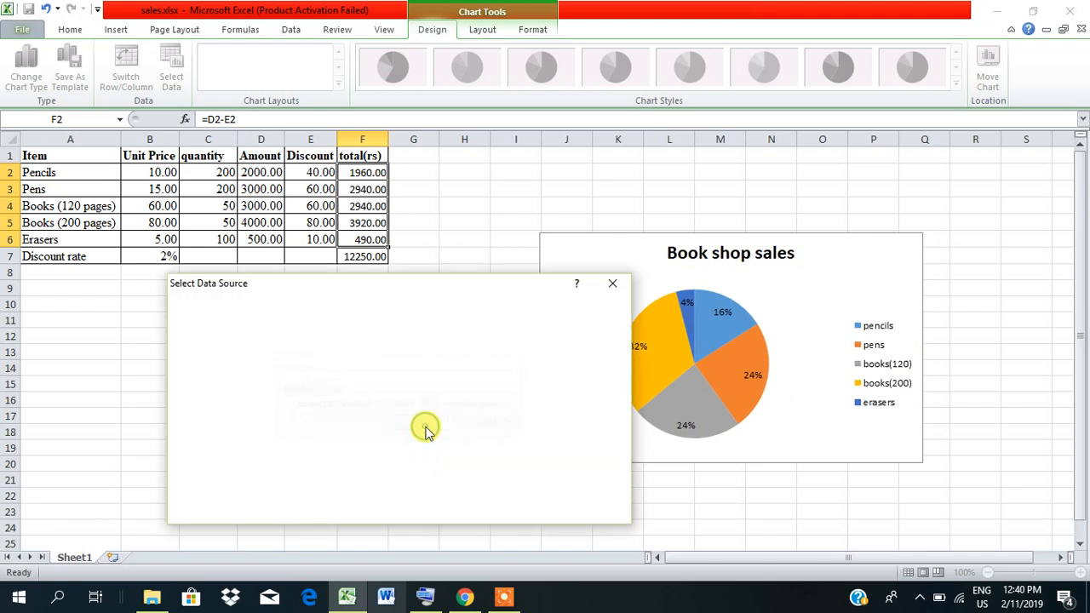
click(609, 282)
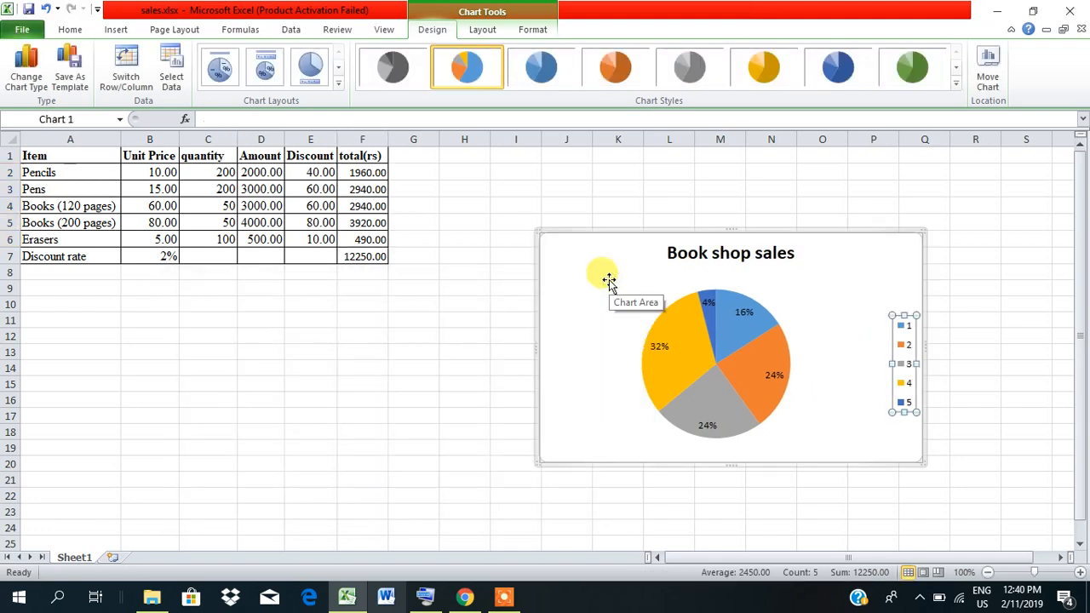
Widen the chart's legend and set the category axis labels to pencils,pens,books(120),books(200),erasers in the chart's data source.
drag(888, 362, 840, 361)
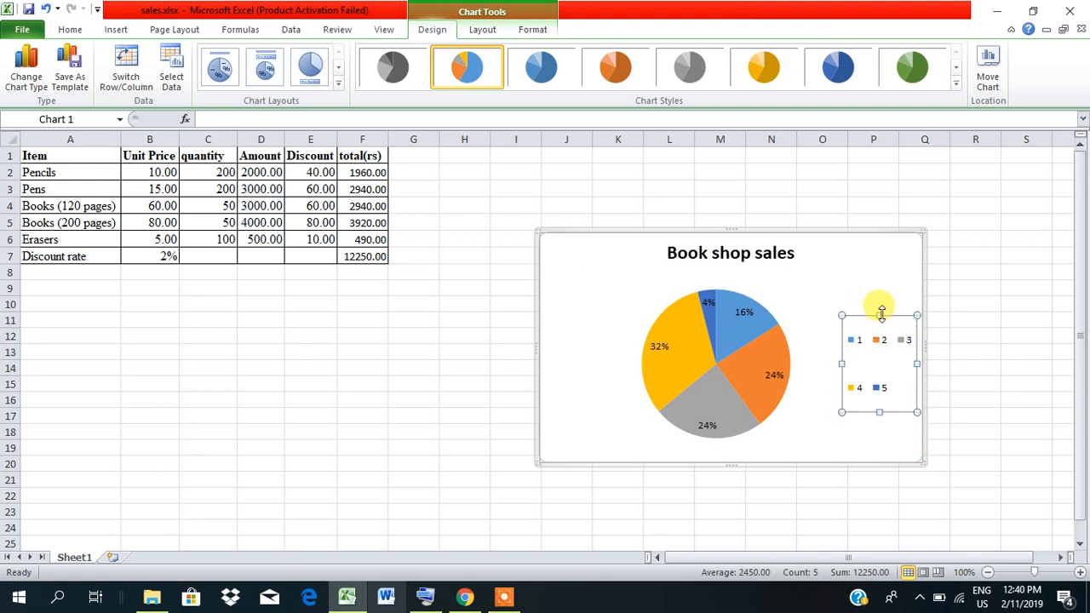
click(169, 57)
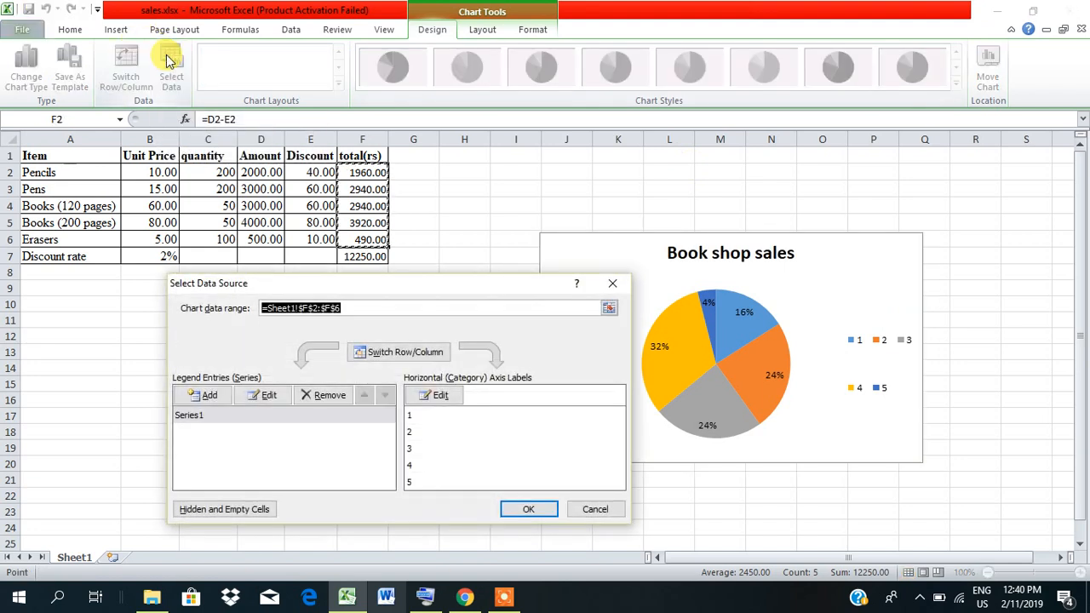
click(436, 395)
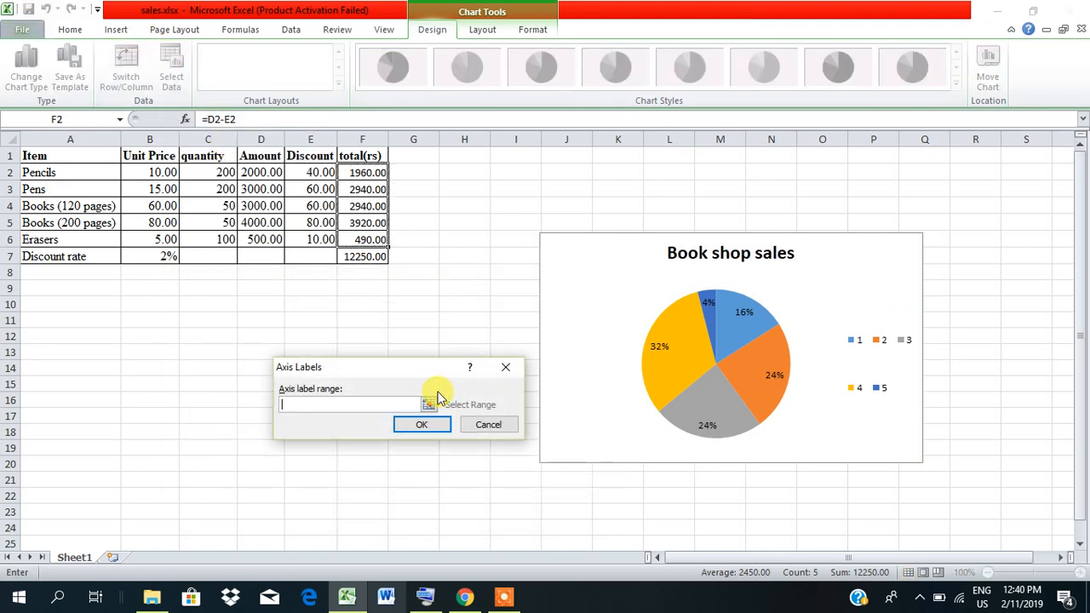
text(pencils,pens,b)
text(ooks(120))
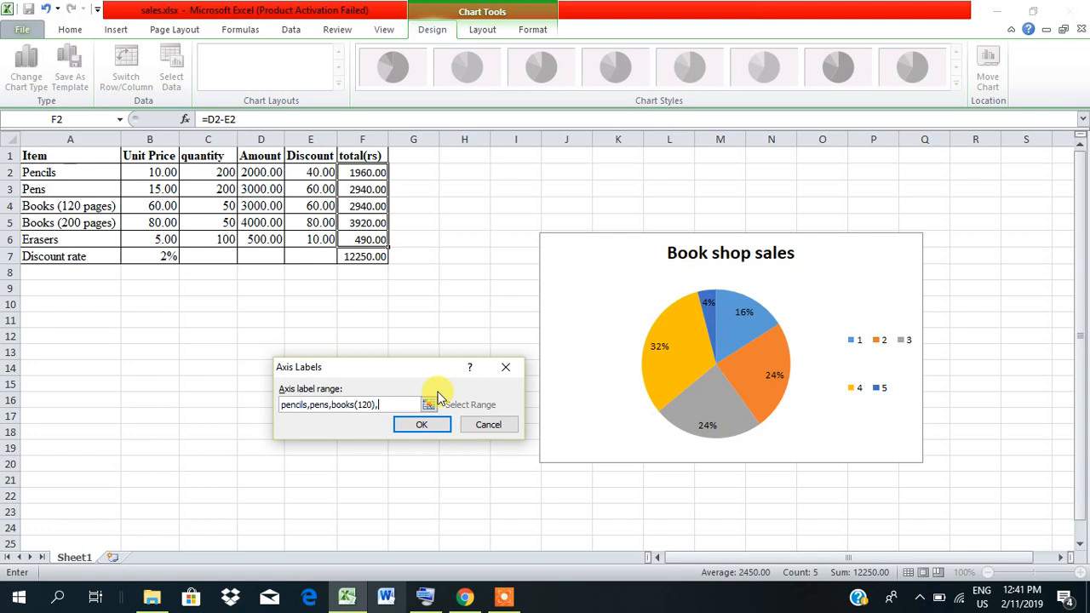
text(,books(200),erasers)
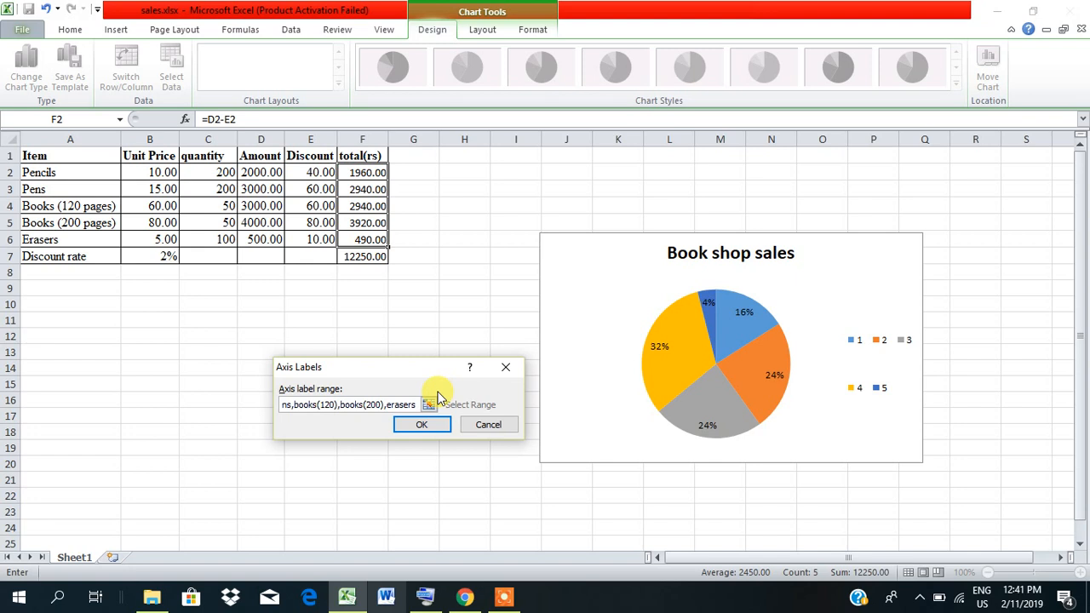
click(421, 424)
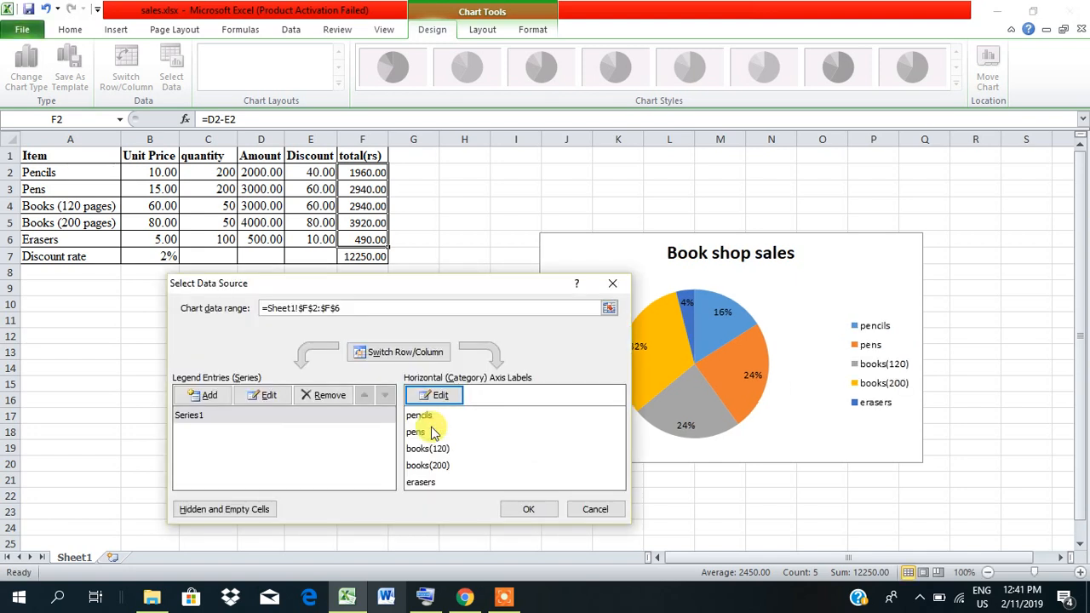
click(513, 508)
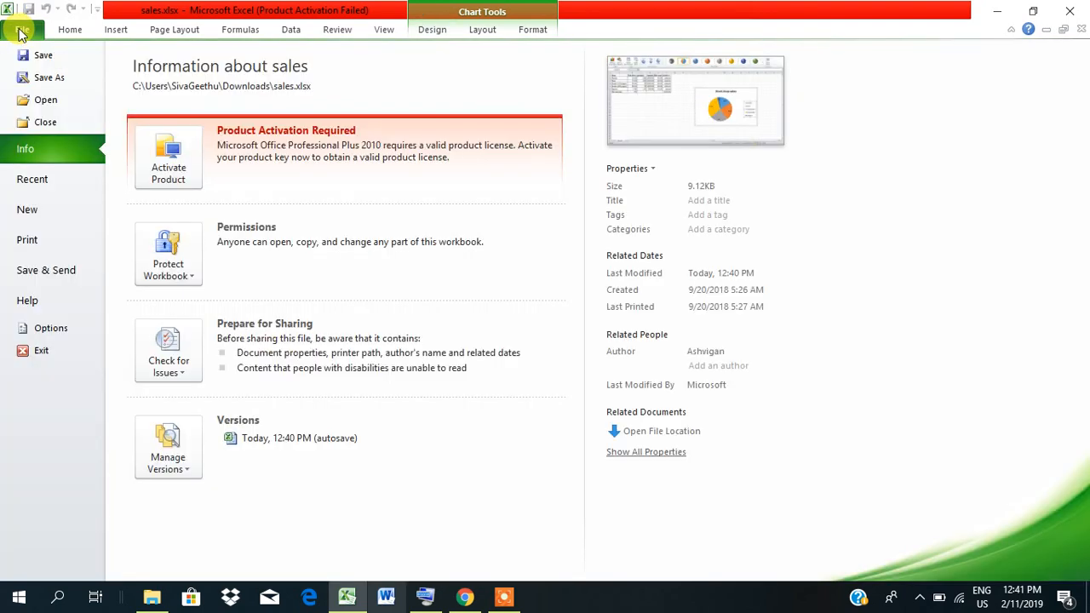
Save the workbook as nic_no.xlsx in the GIT2018 folder under Documents and close Excel.
key(Escape)
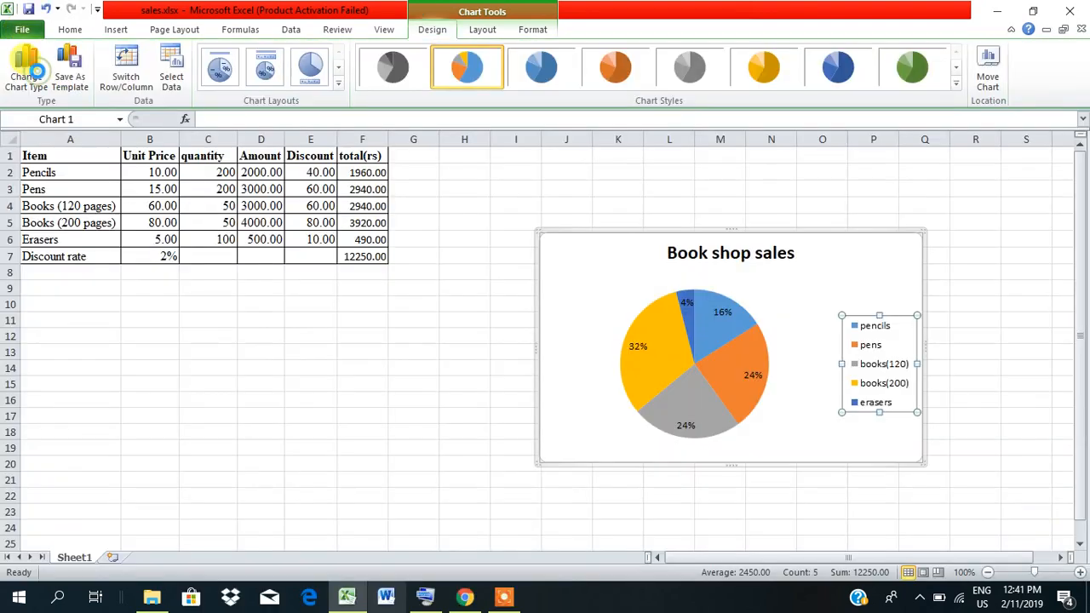
click(28, 9)
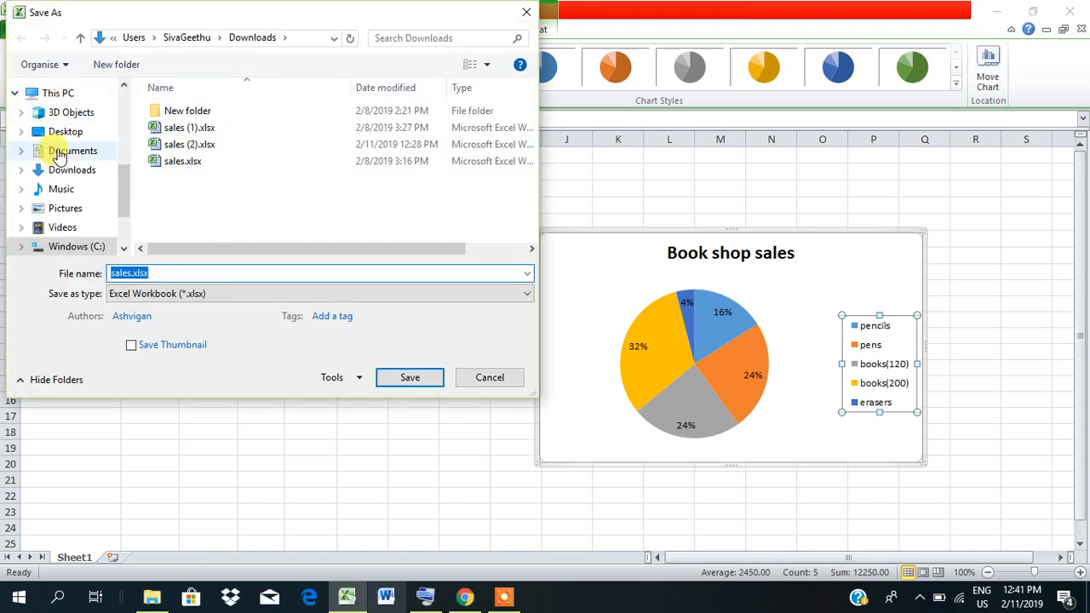
click(55, 151)
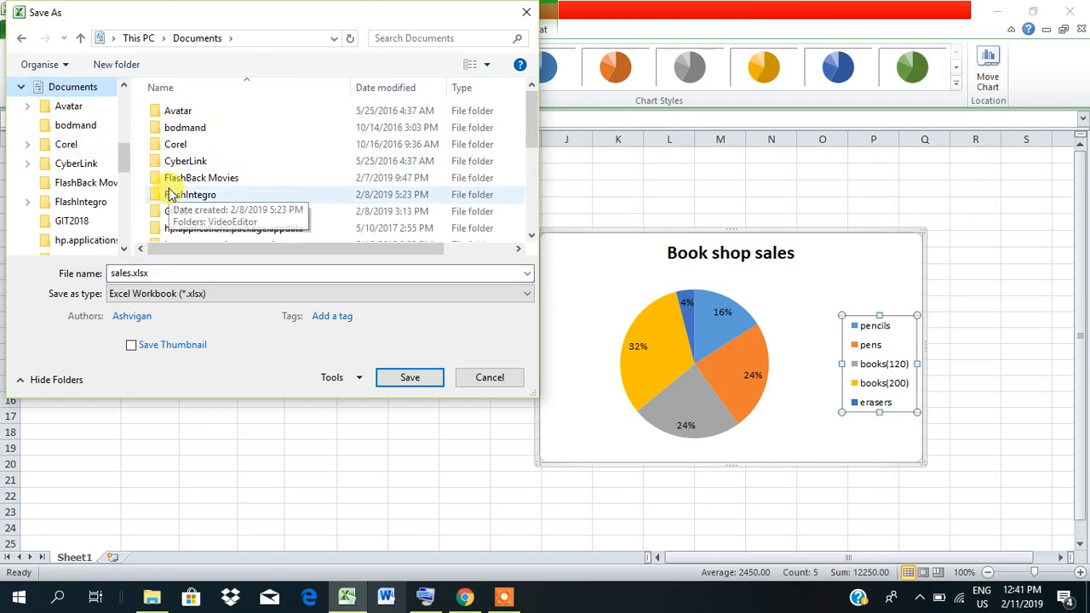
click(177, 213)
double_click(177, 213)
click(128, 273)
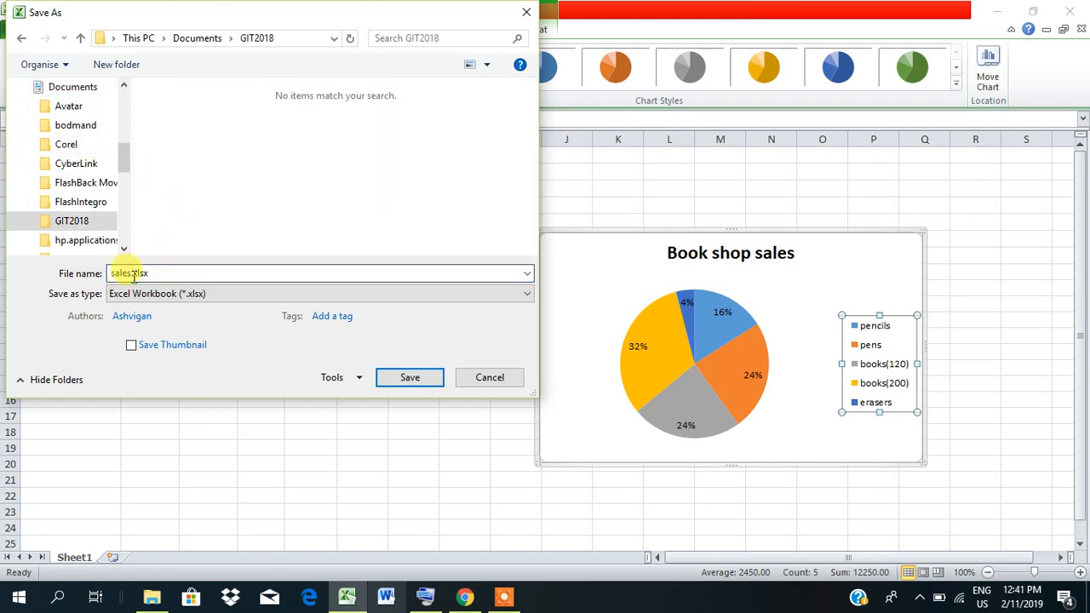
double_click(128, 273)
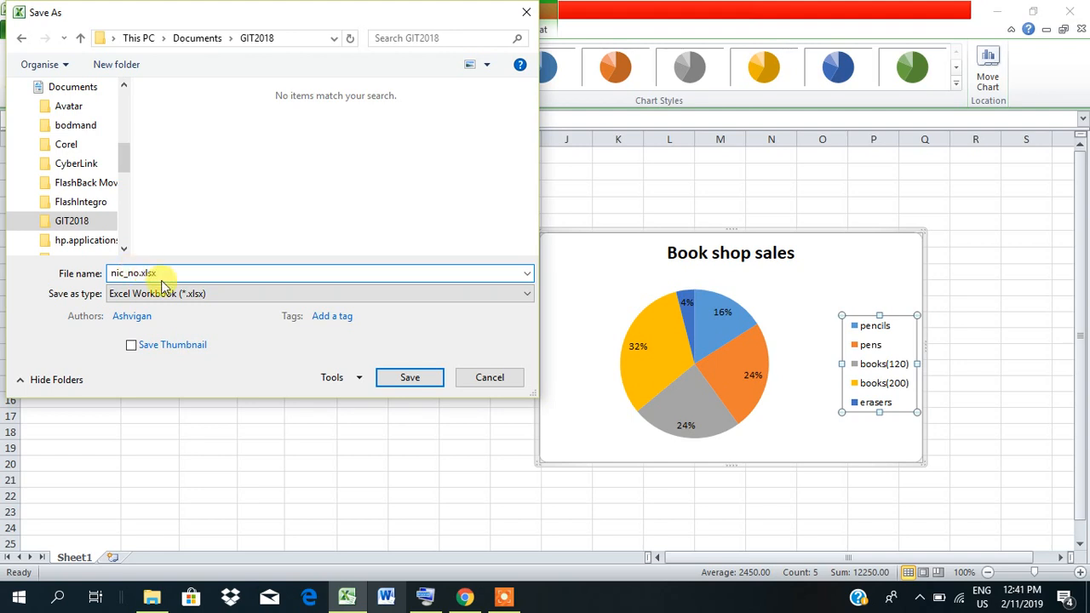
click(405, 382)
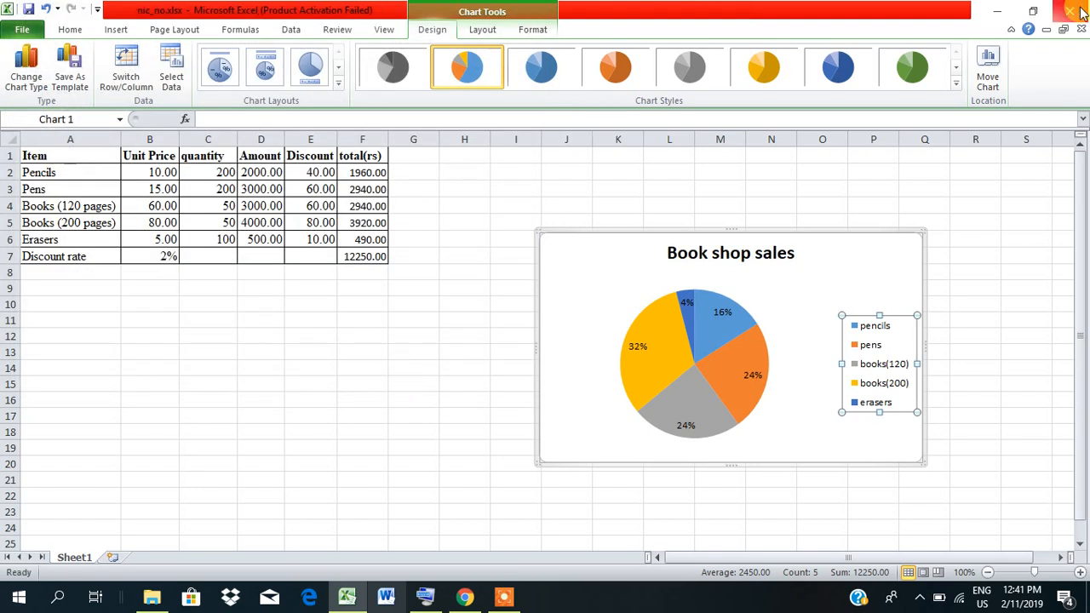
click(1075, 8)
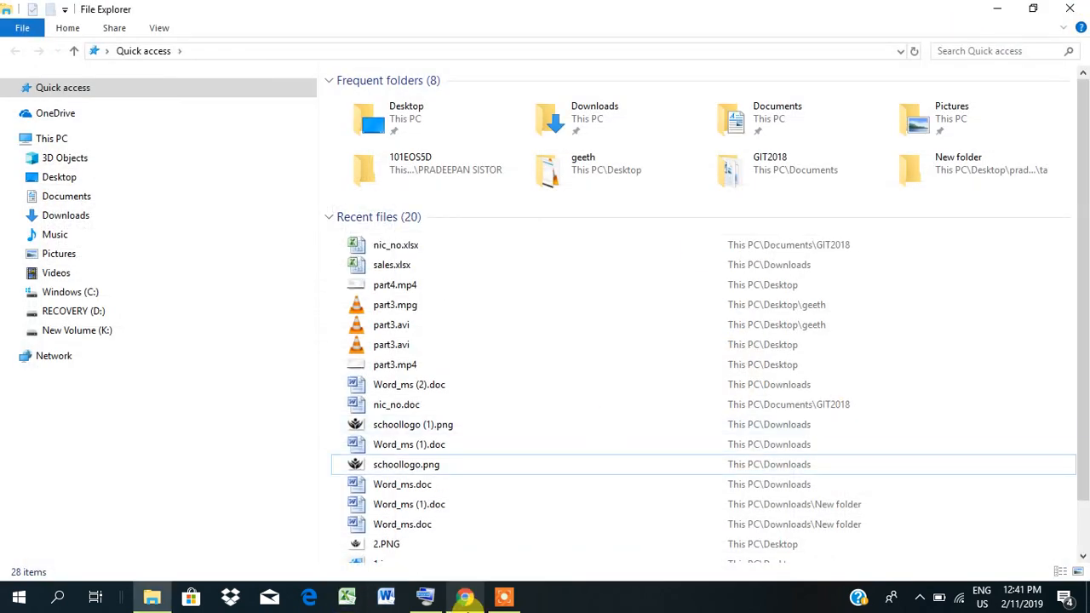
Switch to the exam page in Chrome and open the file upload form for the spreadsheet question's answer attachment.
click(467, 597)
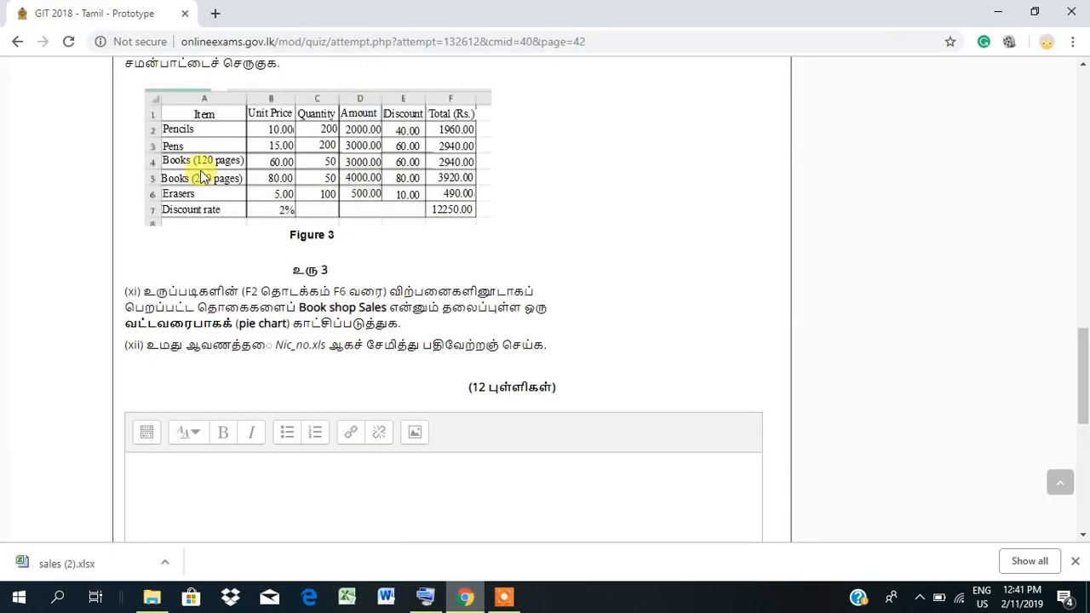
scroll(178, 456, down, 4)
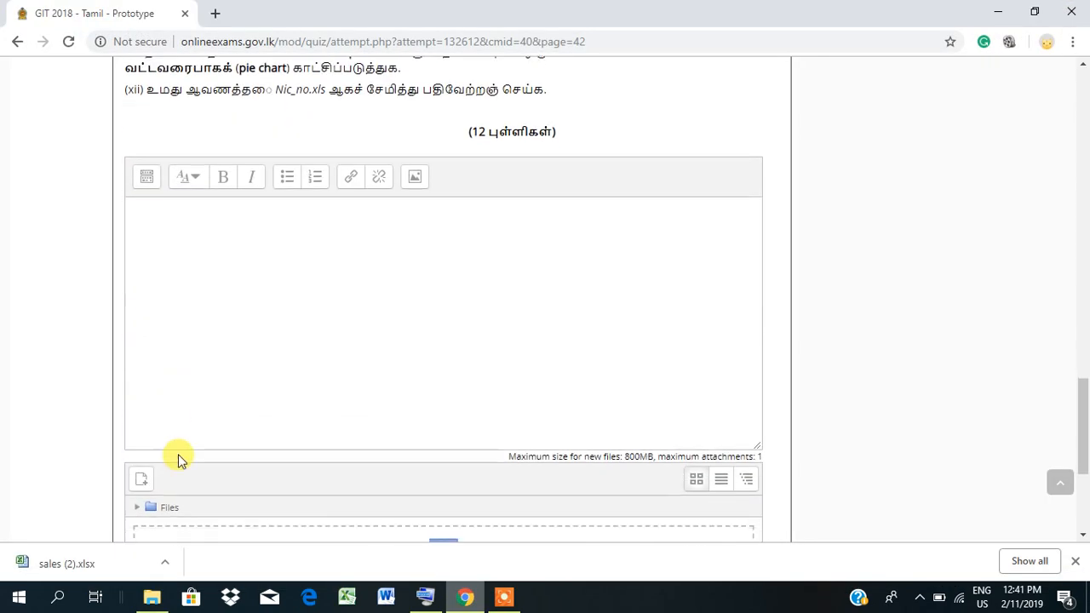
scroll(177, 456, down, 1)
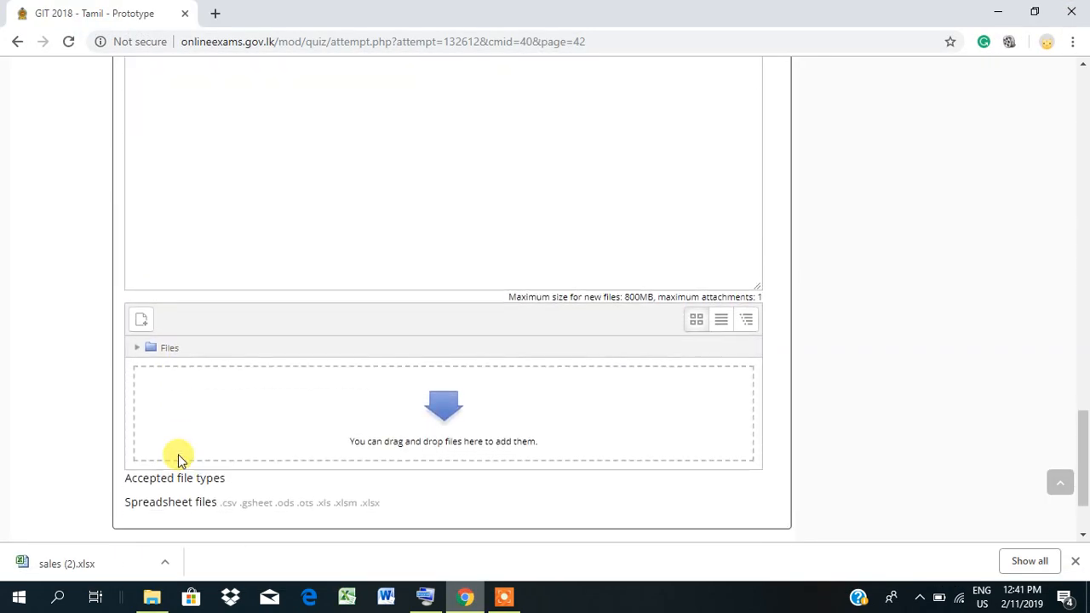
click(139, 321)
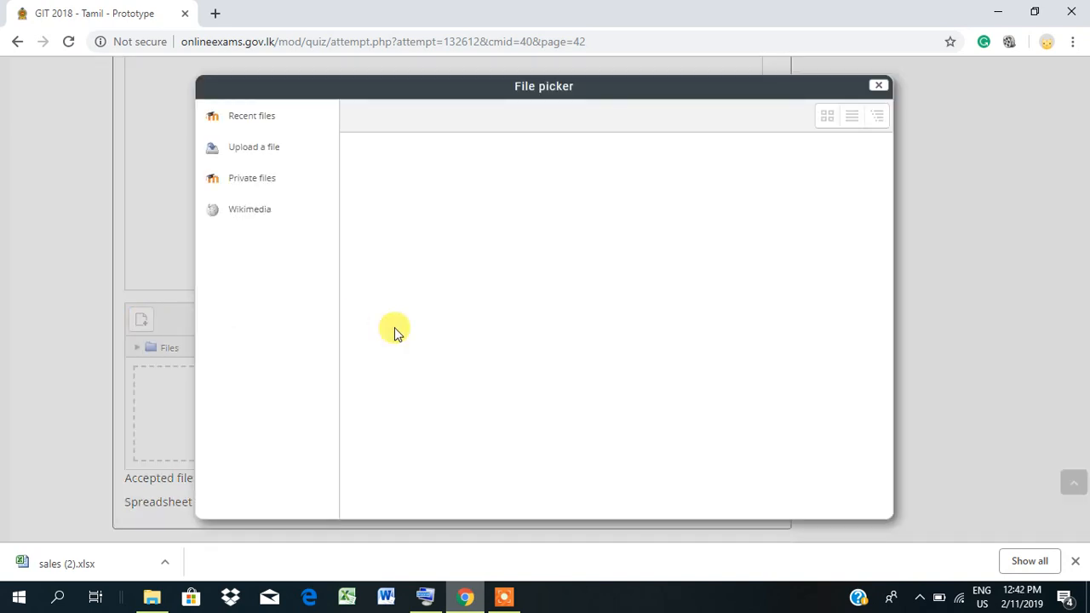
click(253, 147)
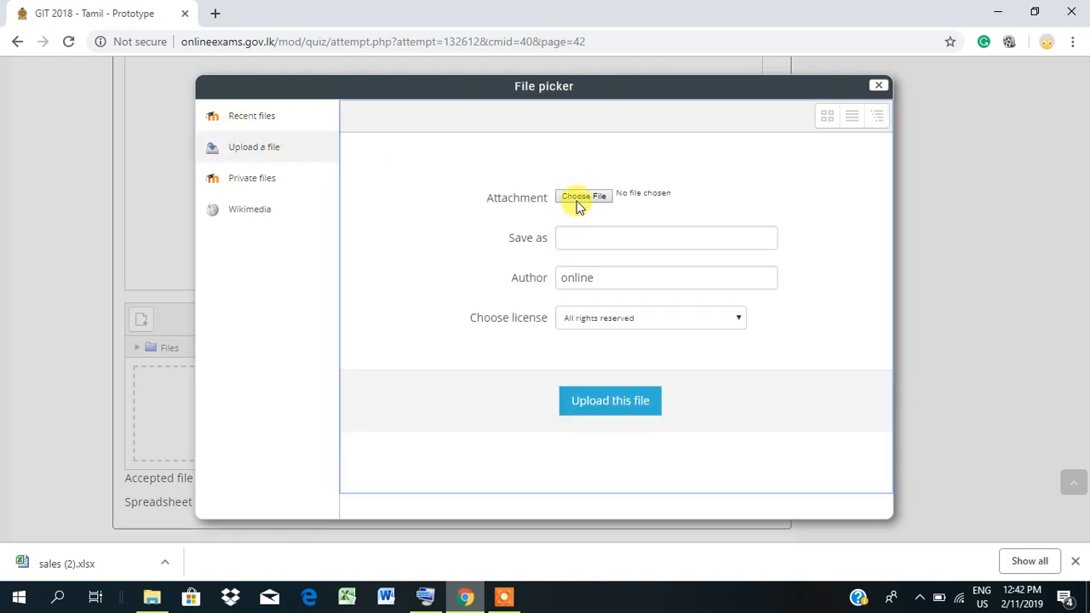
Choose nic_no.xlsx from the GIT2018 folder as the attachment and upload it under the name 43.
click(578, 201)
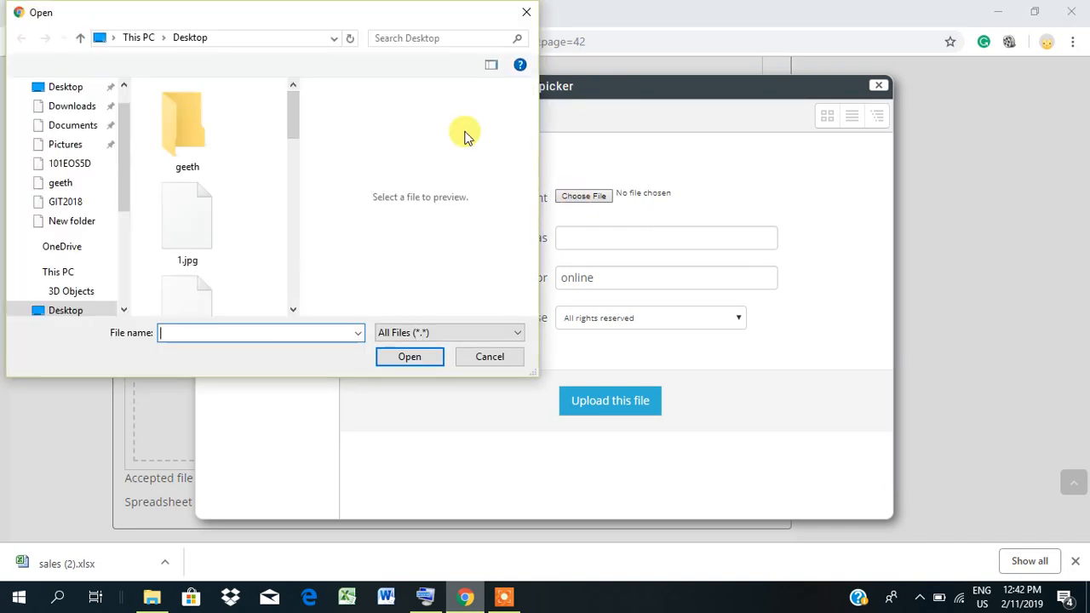
click(48, 202)
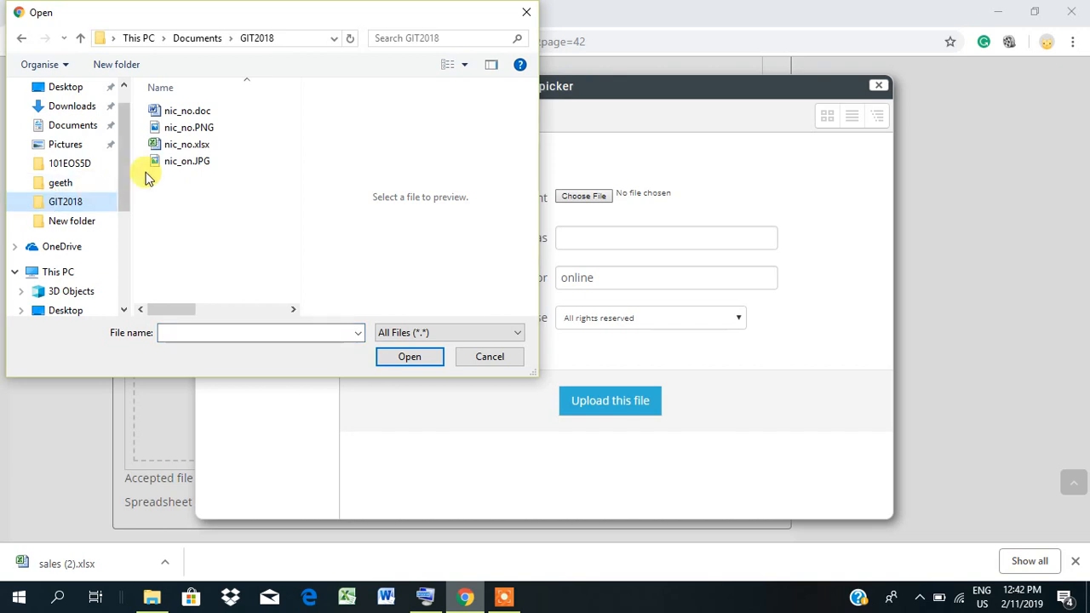
click(178, 147)
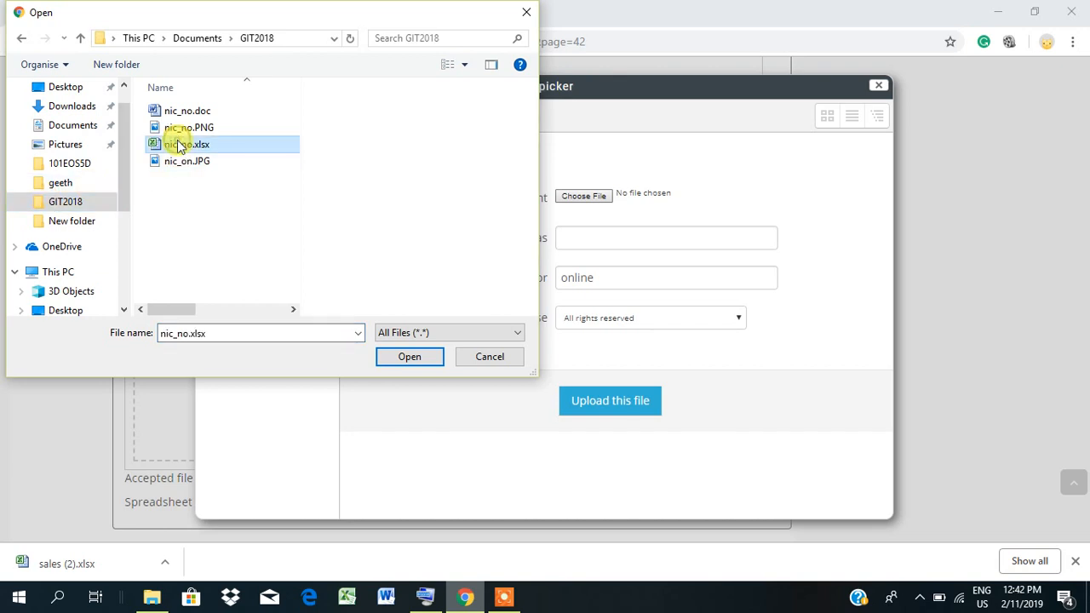
click(417, 356)
click(611, 238)
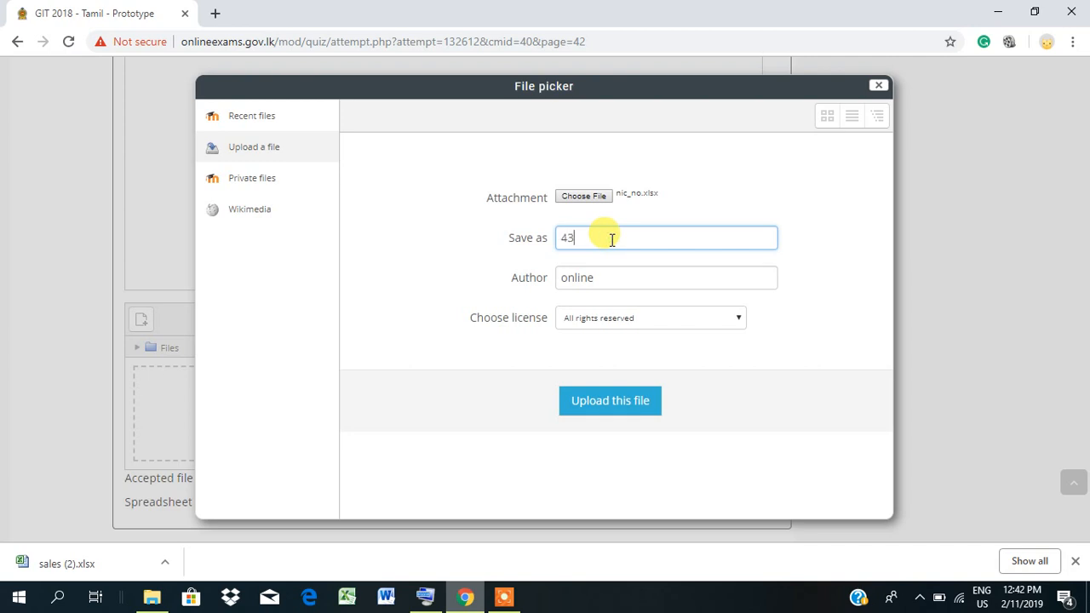
click(599, 401)
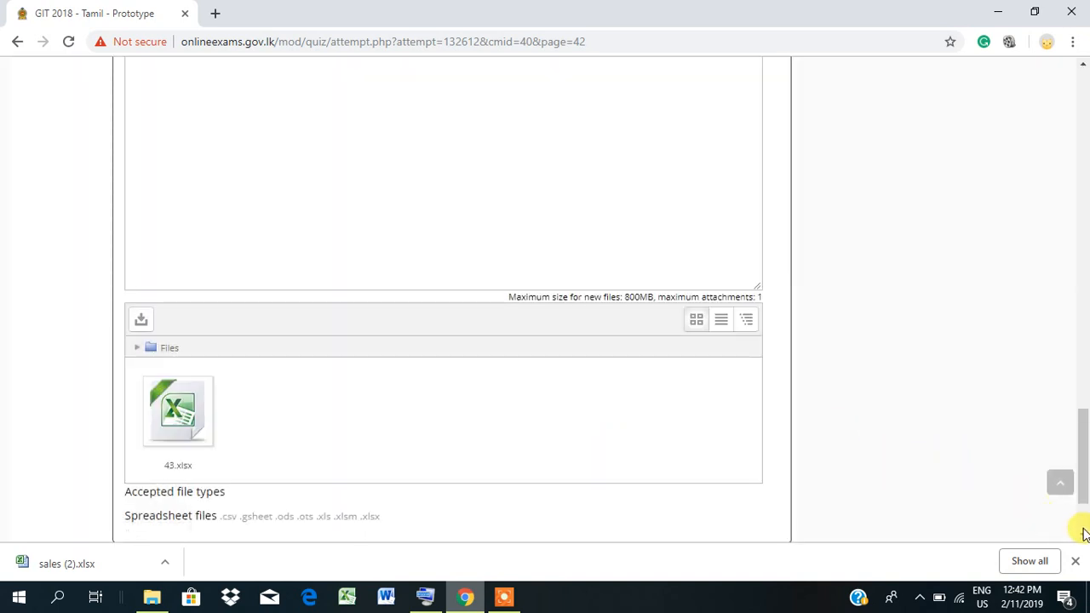
scroll(1083, 533, down, 2)
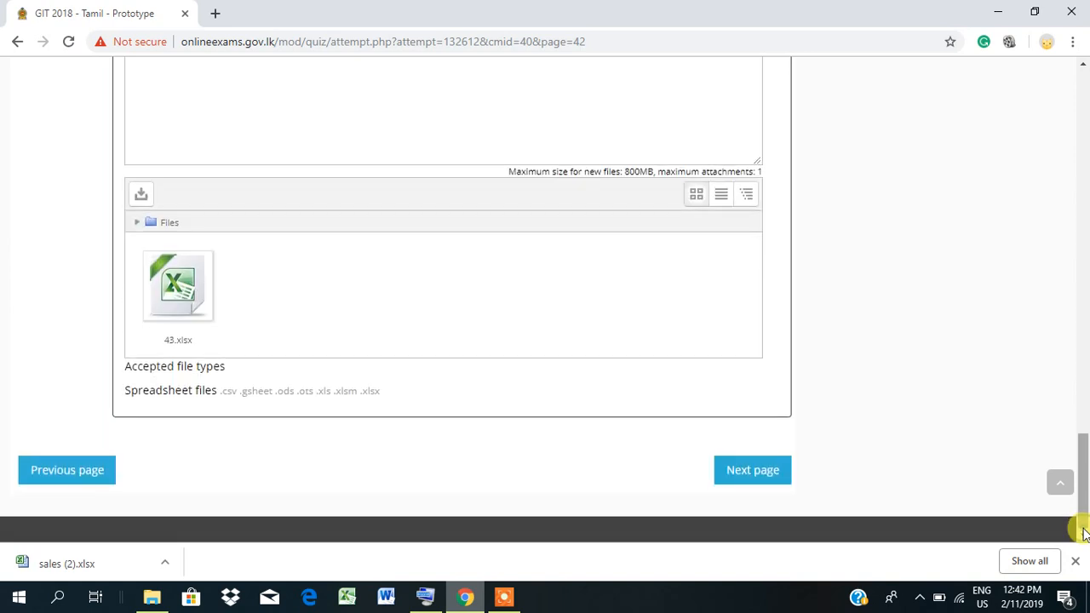